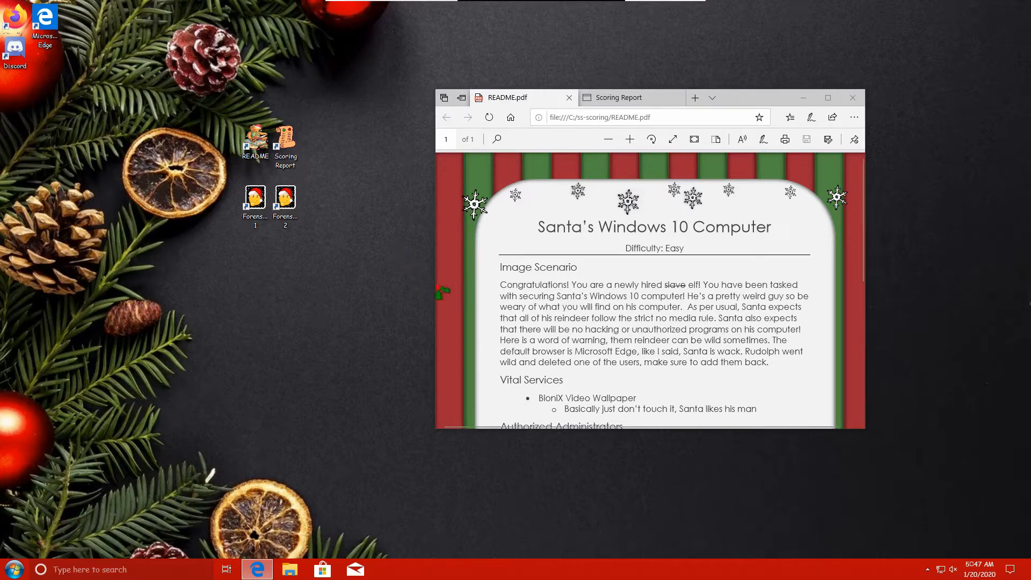
- Read through the README's scenario, vital services and authorized accounts, and show the Scoring Report page
scroll(539, 287, "down", 3)
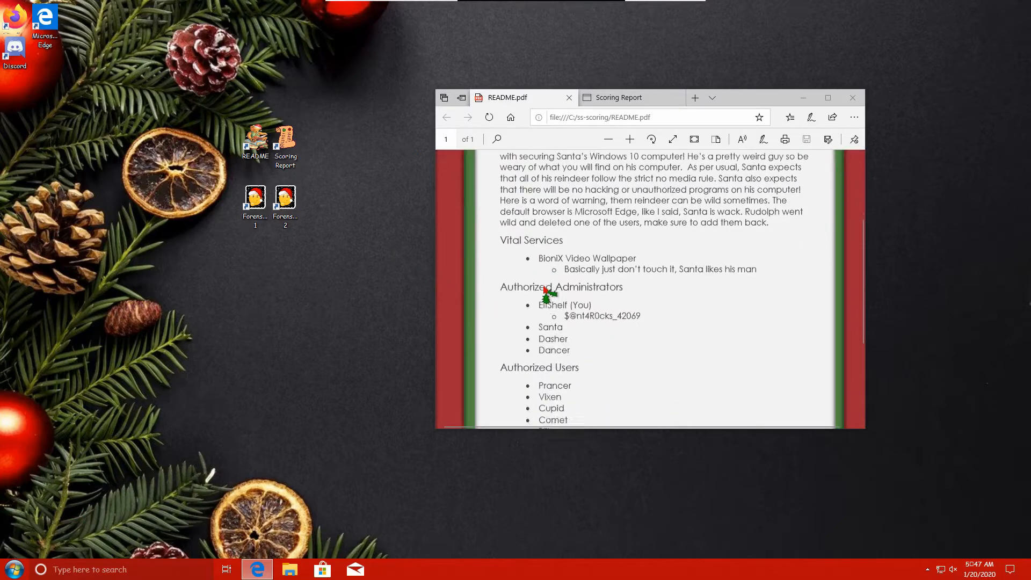
scroll(545, 287, "down", 1)
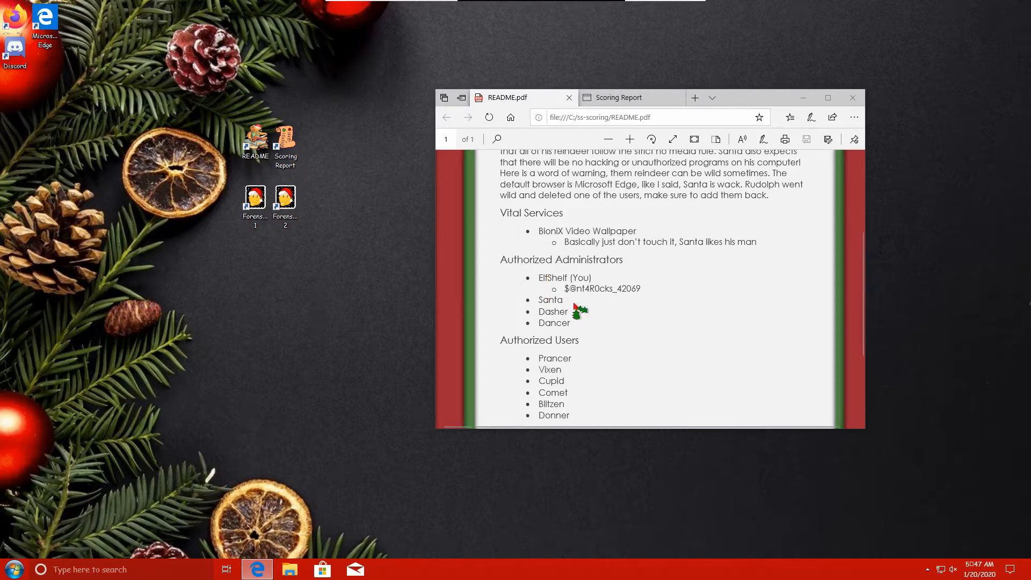
scroll(575, 308, "up", 5)
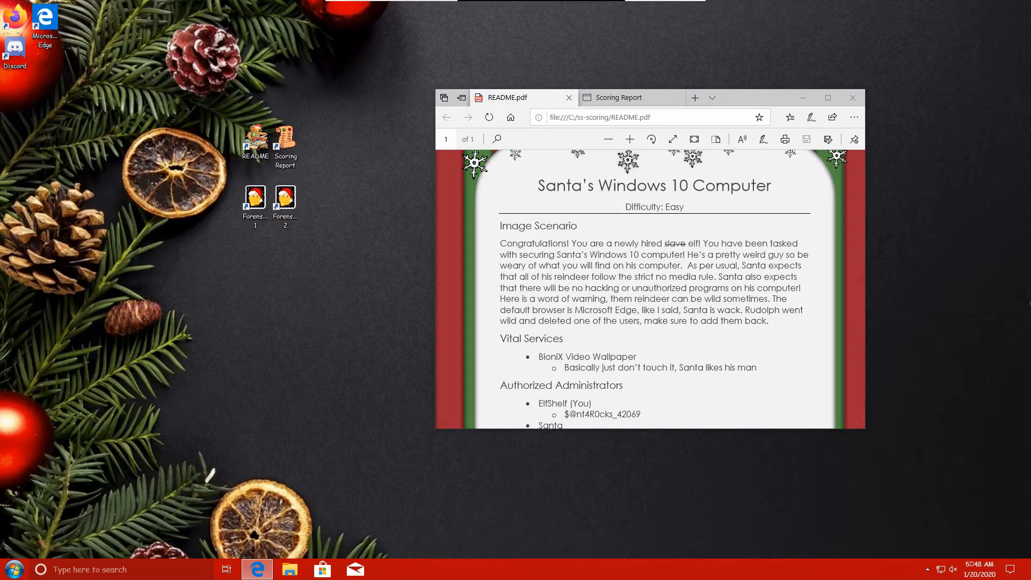
left_click(628, 100)
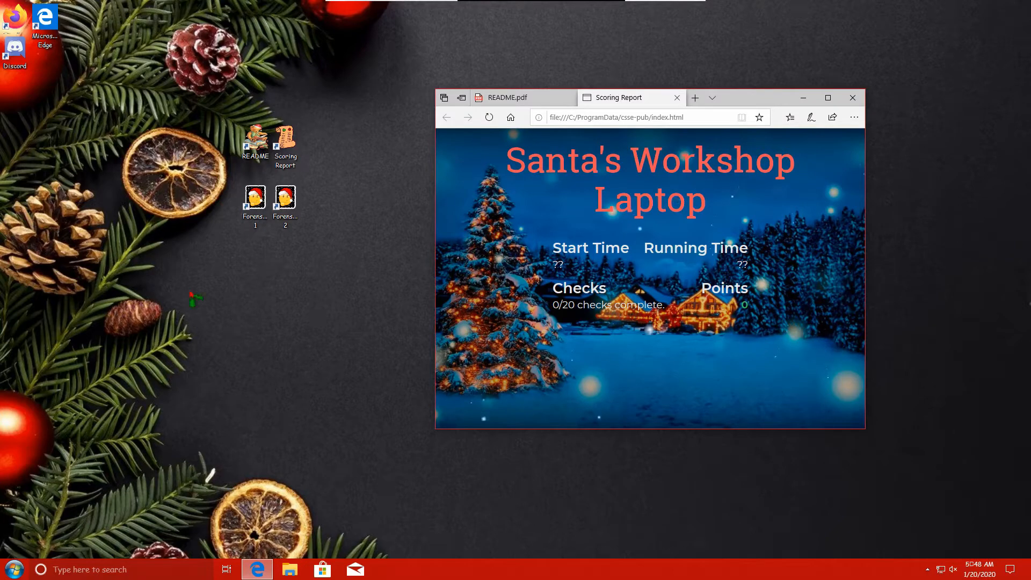
- Open the Forensics 1 question from the desktop and launch PowerShell as administrator, allowing it to make changes
double_click(260, 197)
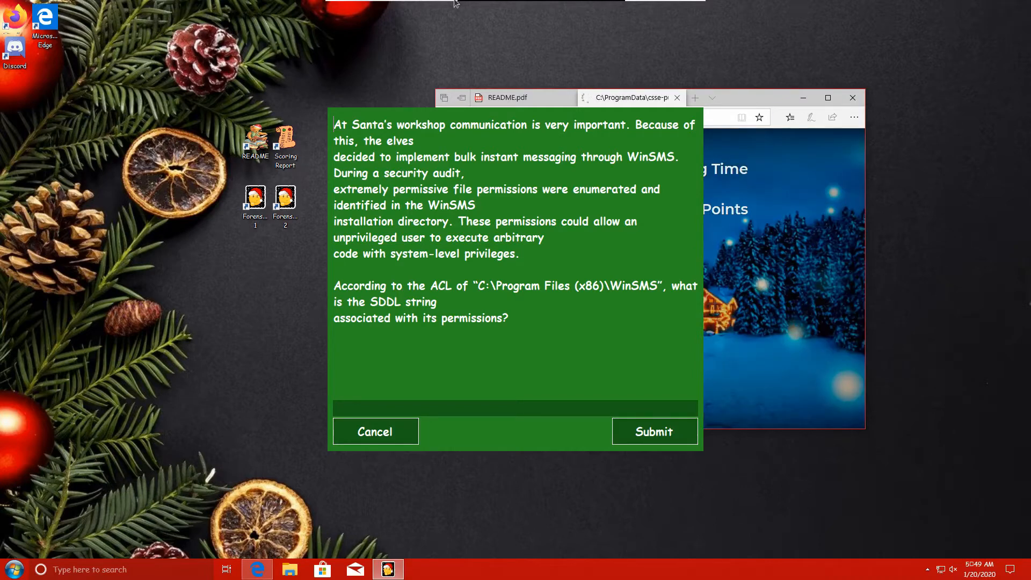
left_click(141, 562)
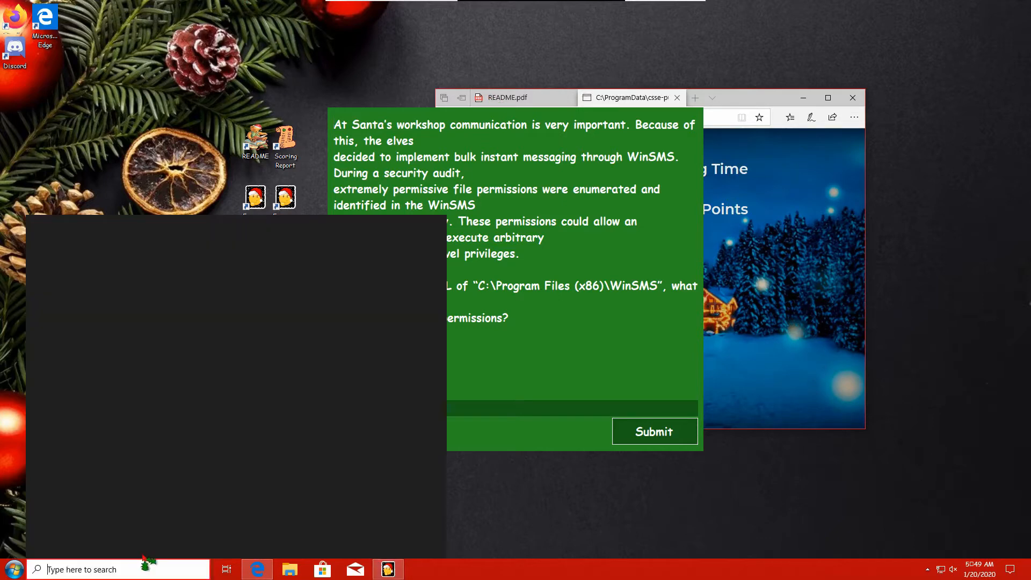
type("powershell")
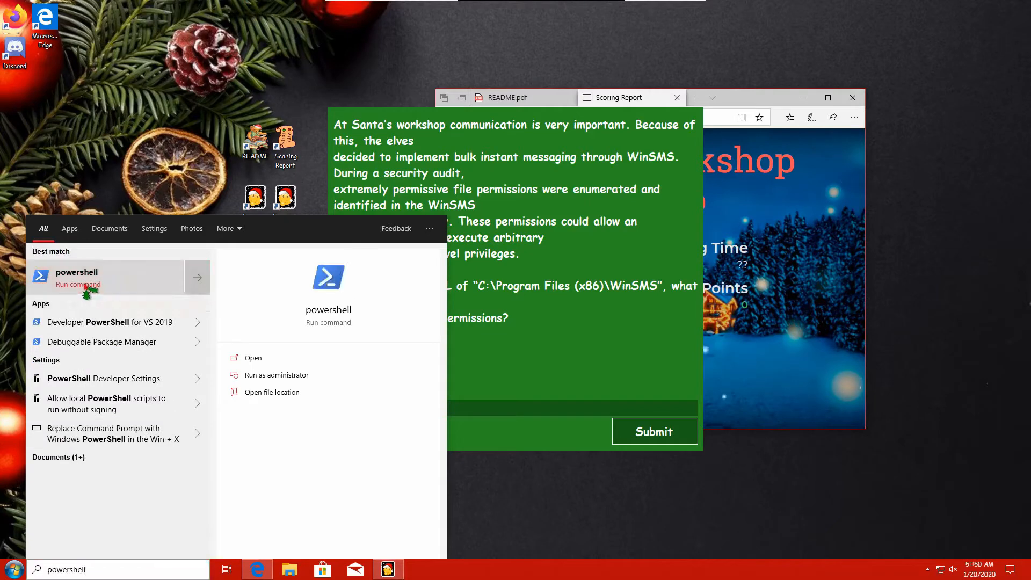
right_click(85, 286)
left_click(129, 295)
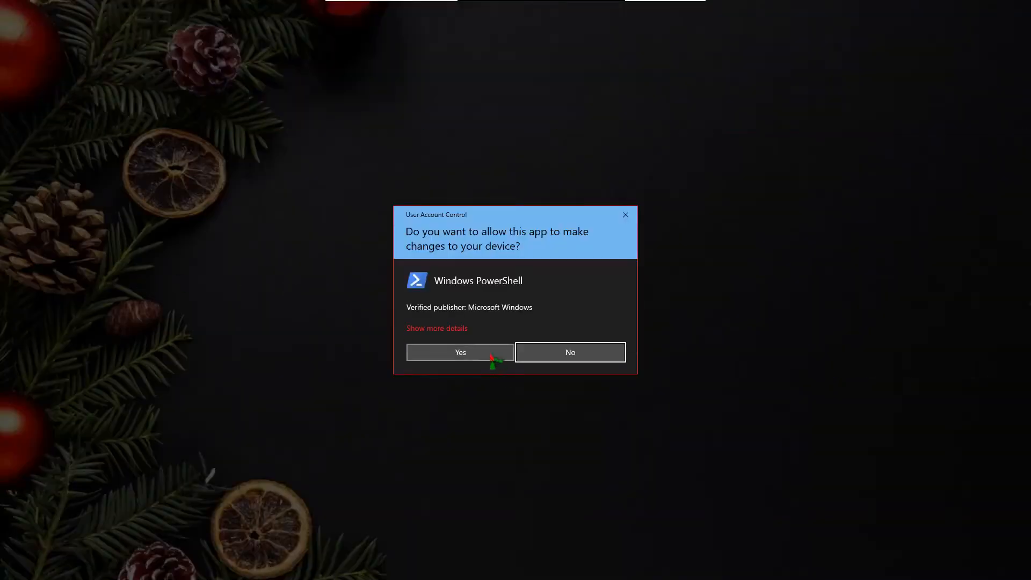
left_click(489, 355)
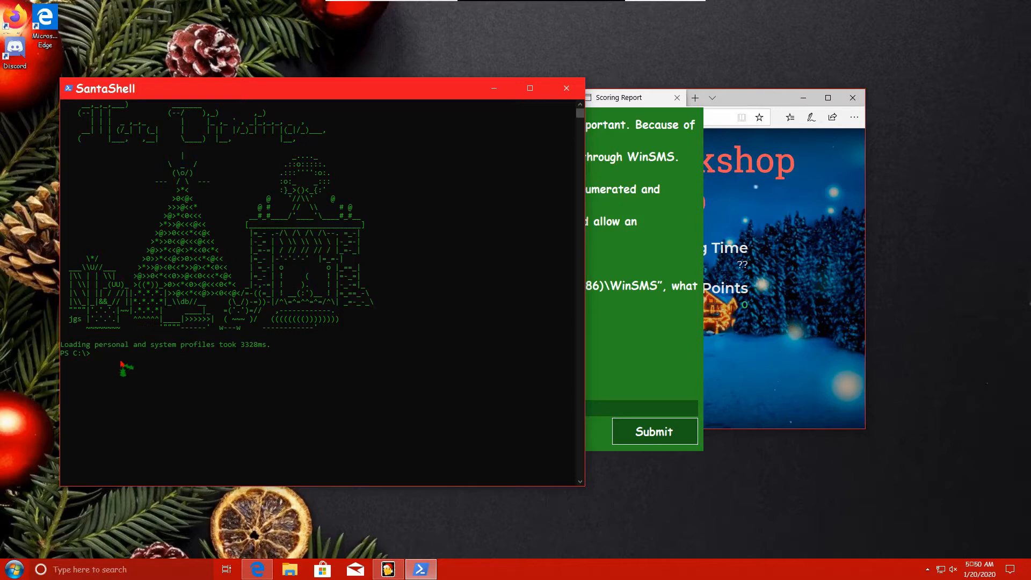
- Output the WinSMS folder's SDDL string by running Get-Acl "C:\Program Files (x86)\WinSMS" | Select -ExpandProperty SDDL
type("Get-Acl \"C:\\W")
key("BackSpace")
type("Program Files (")
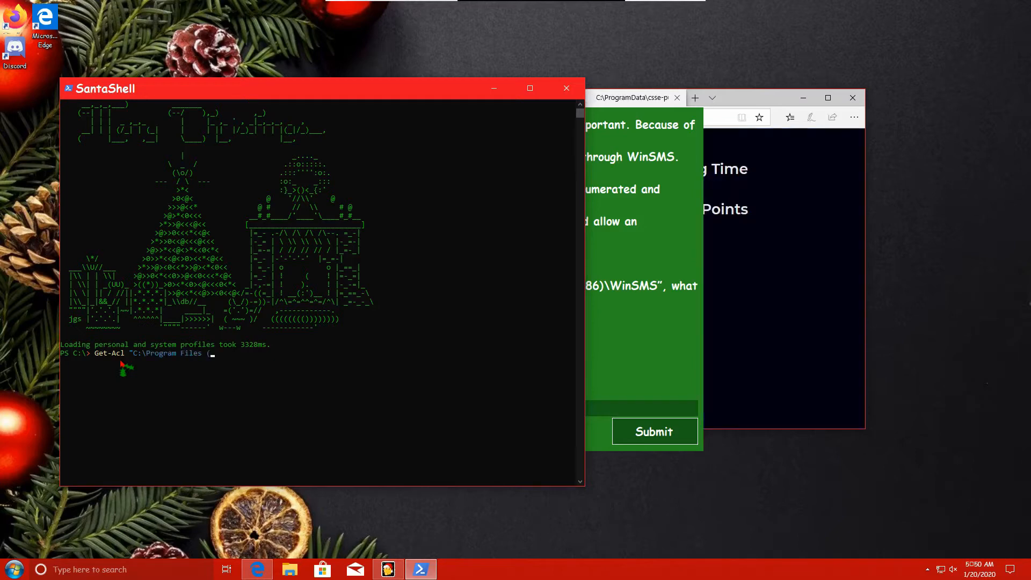
type("x86)")
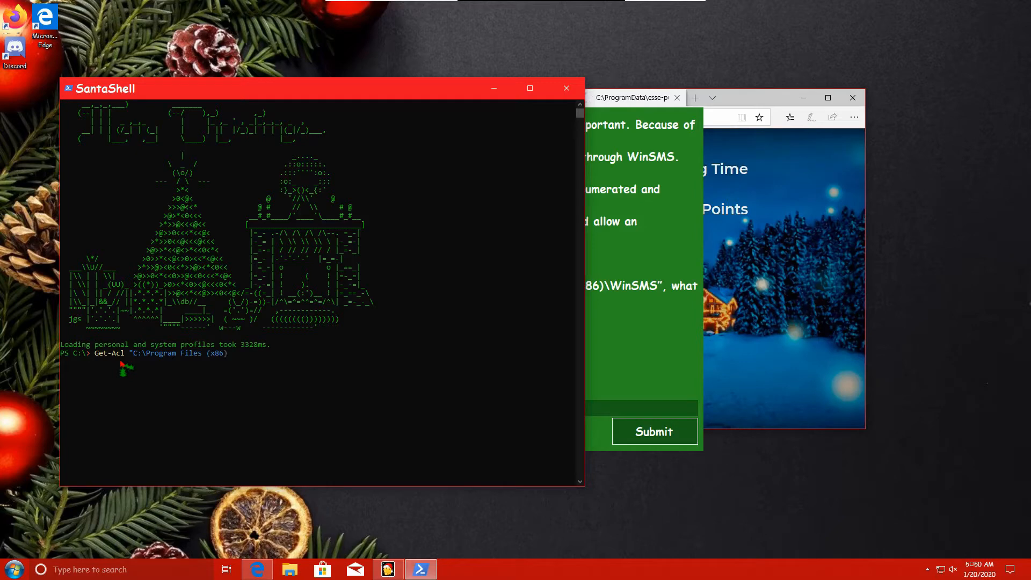
type("\\WinSMS\" | S")
type("elect -ExpandProperty")
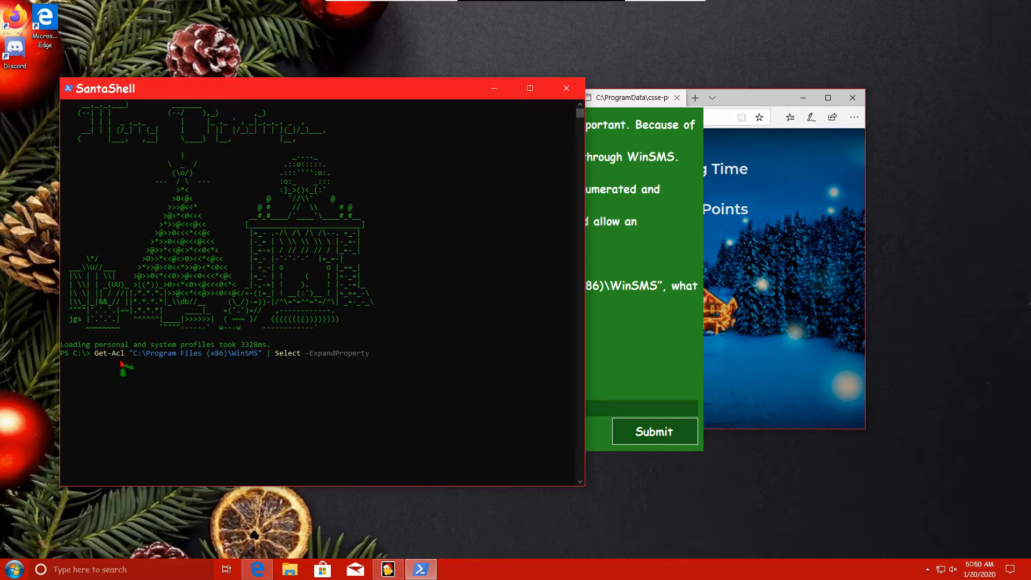
type(" SDDL")
key("Return")
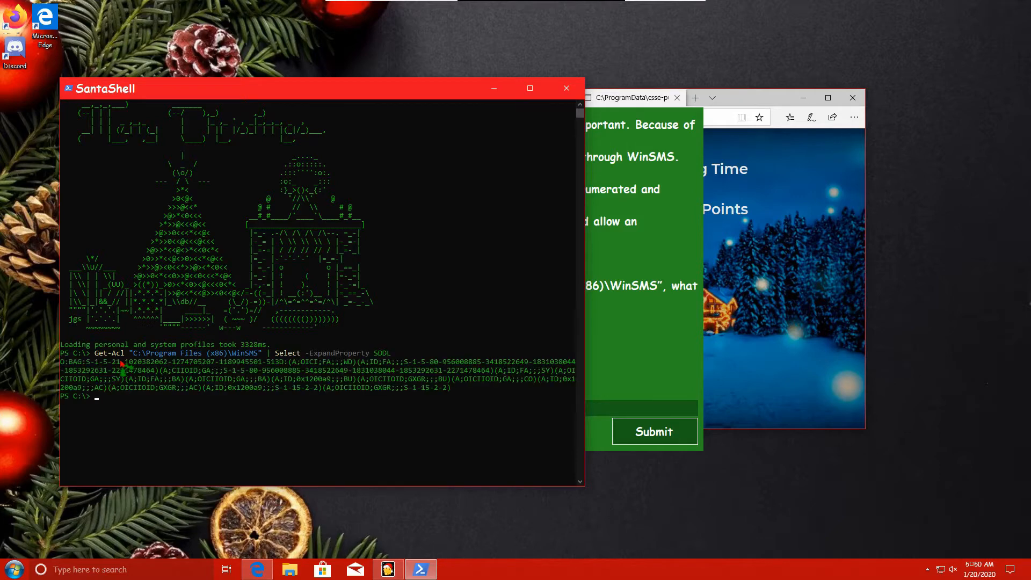
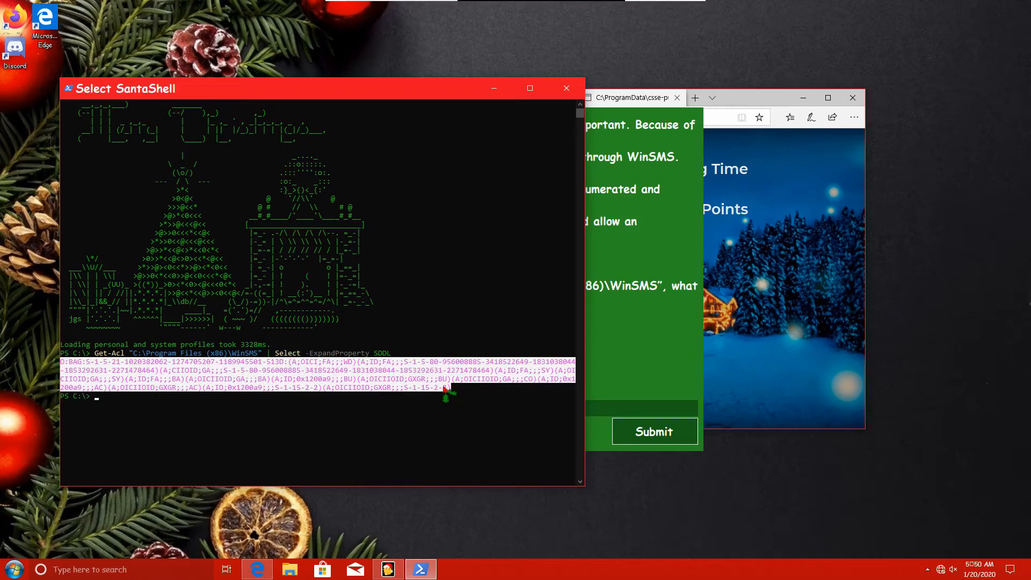
- Copy the SDDL string from the PowerShell output, submit it as the Forensics 1 answer, and minimize the shell
right_click(448, 391)
left_click(568, 400)
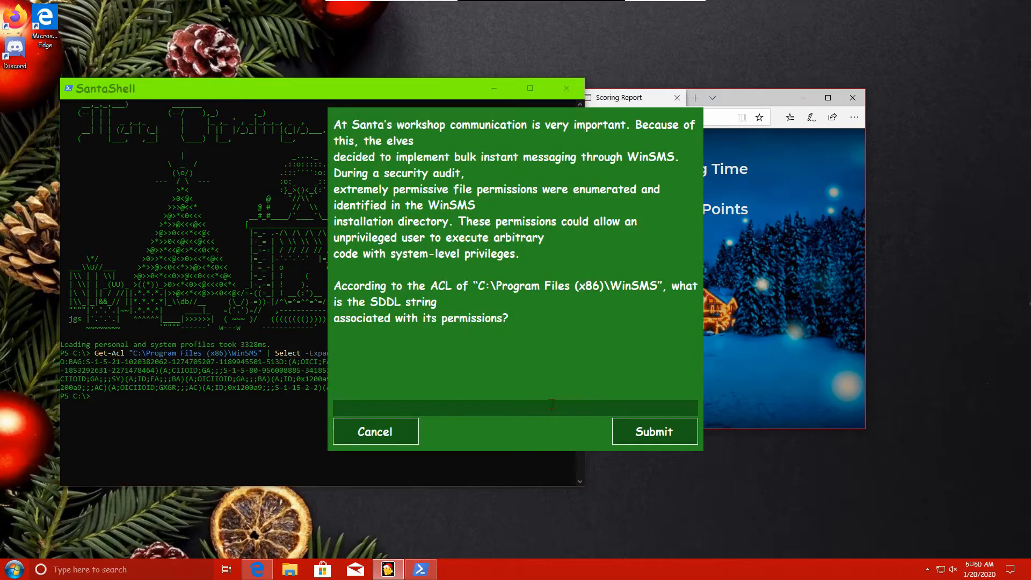
right_click(549, 409)
left_click(577, 294)
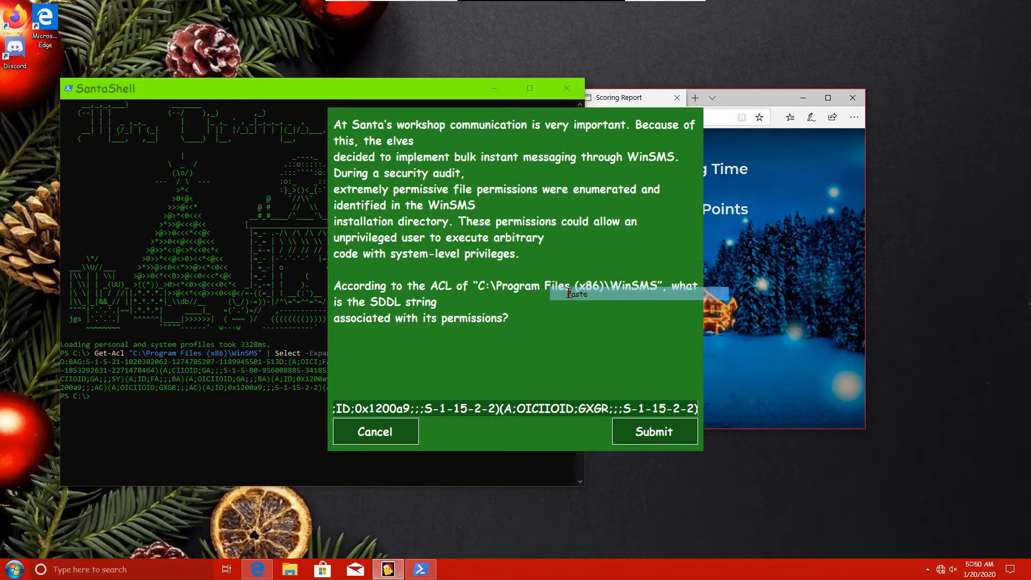
left_click(638, 431)
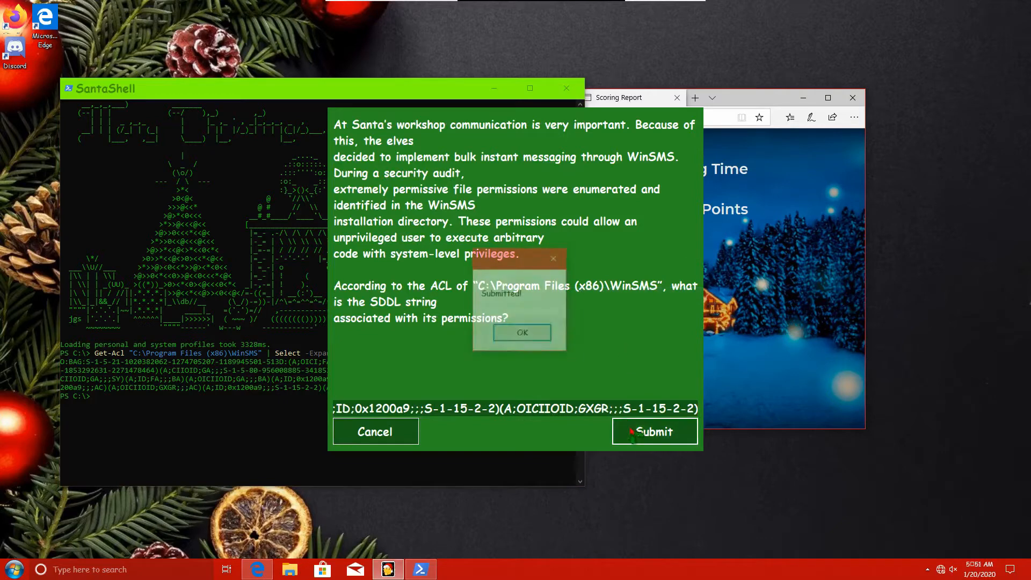
left_click(525, 336)
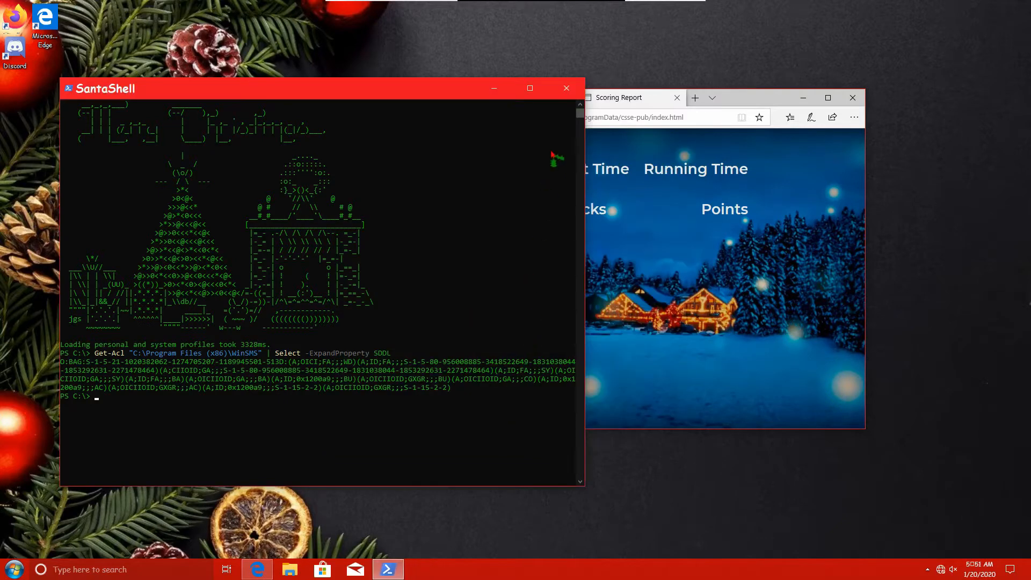
left_click(492, 89)
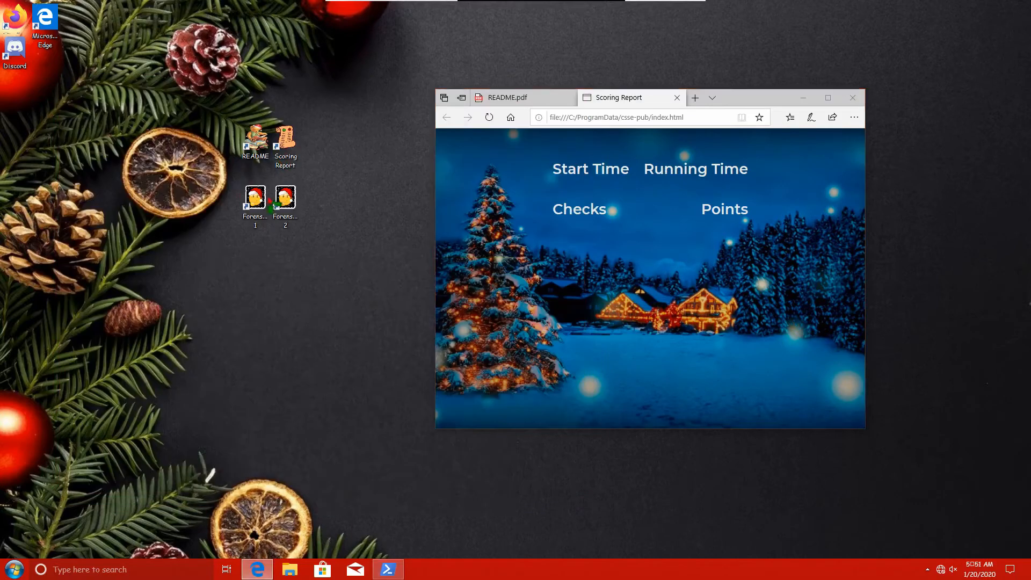
- Open the Forensics 2 questions and list the computer's shared folders in PowerShell with Get-SmbShare
double_click(285, 199)
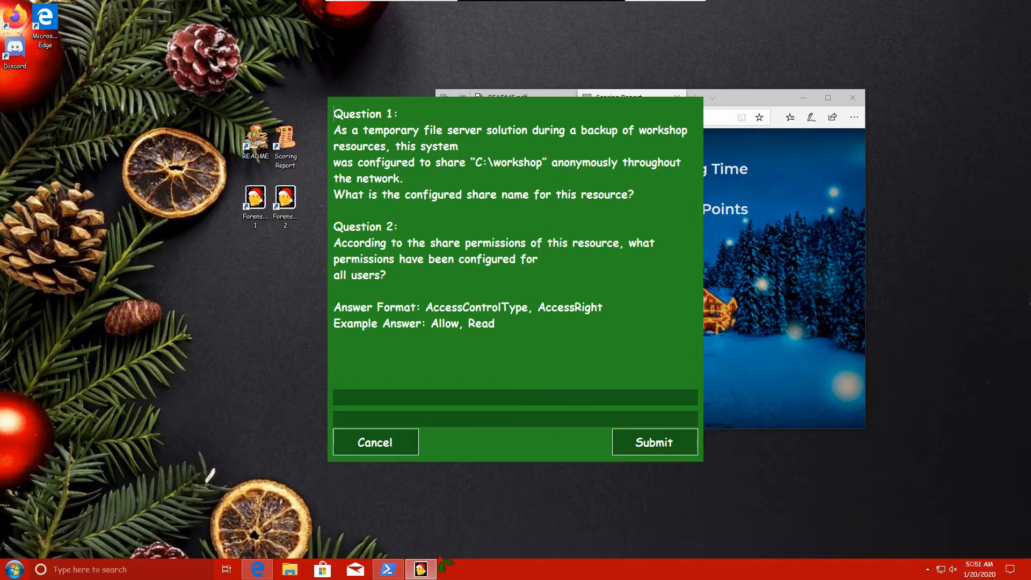
left_click(388, 569)
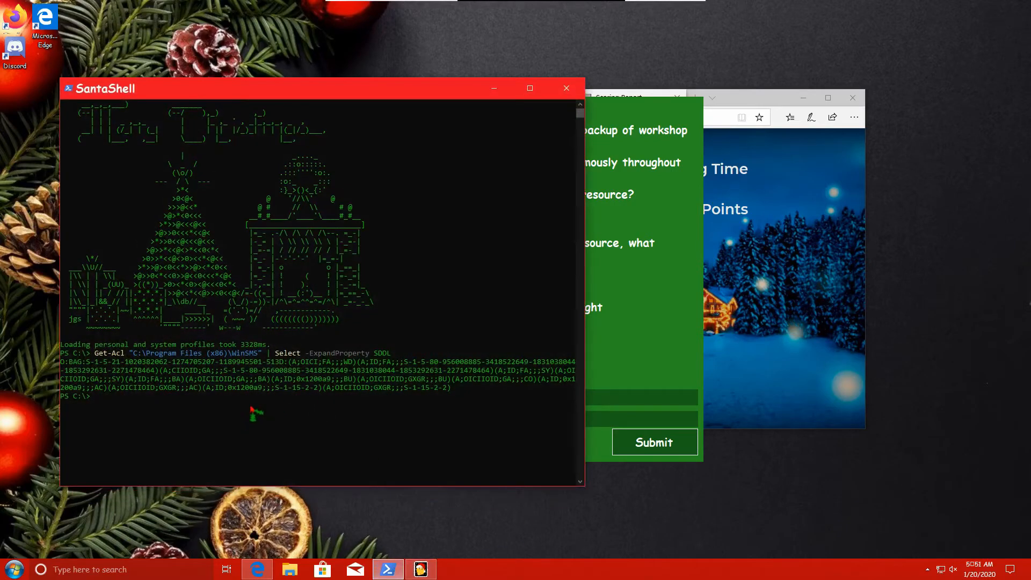
type("Get-SmbShare")
key("Return")
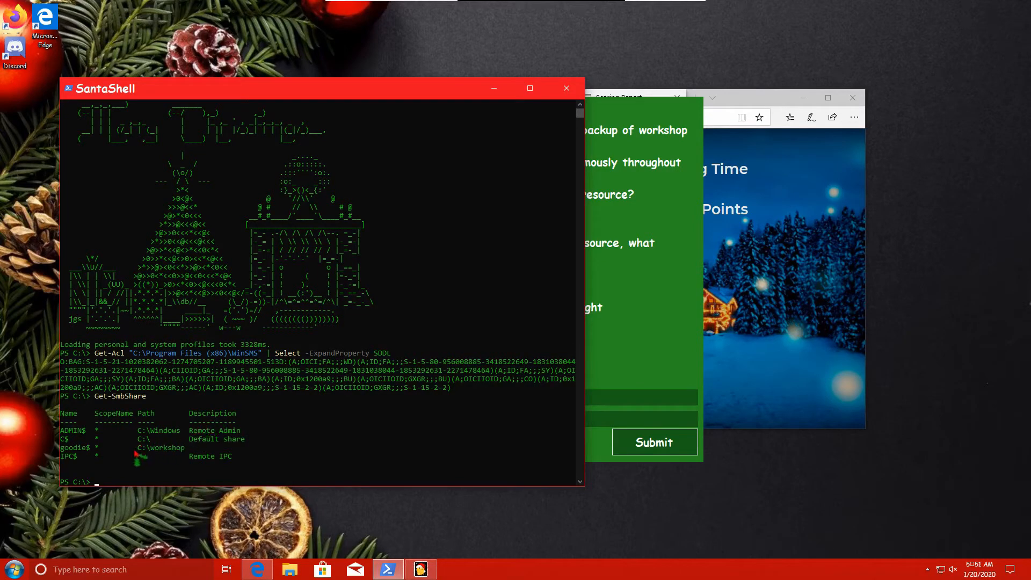
- Copy the share name goodie$ for C:\workshop into the first answer field of Forensics 2
left_click_drag(62, 450, 84, 448)
right_click(85, 448)
left_click(631, 399)
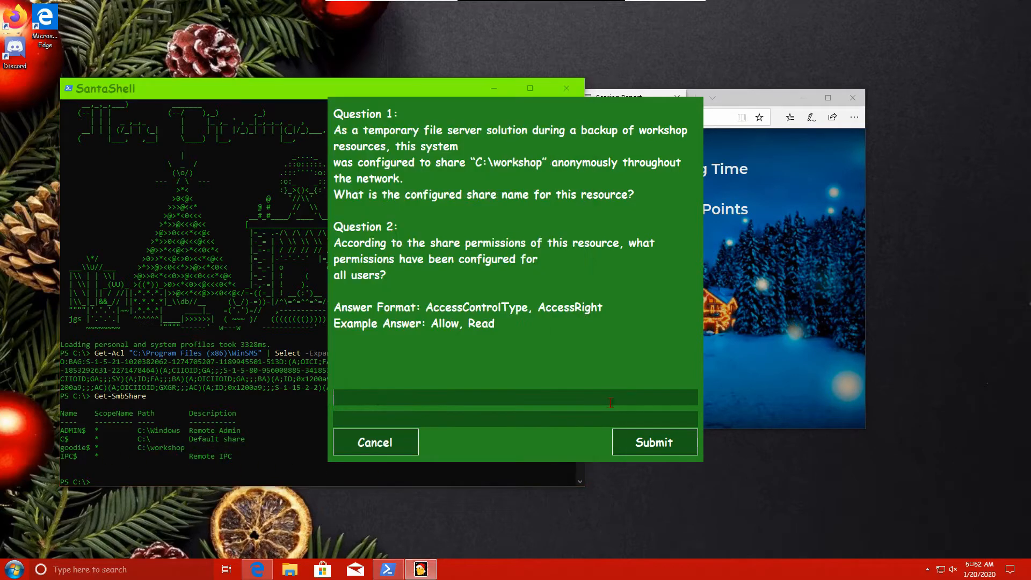
right_click(613, 411)
left_click(639, 290)
- Query the share's permissions in PowerShell with Get-SmbShareAccess -Name goodie$
left_click(118, 483)
type("Get")
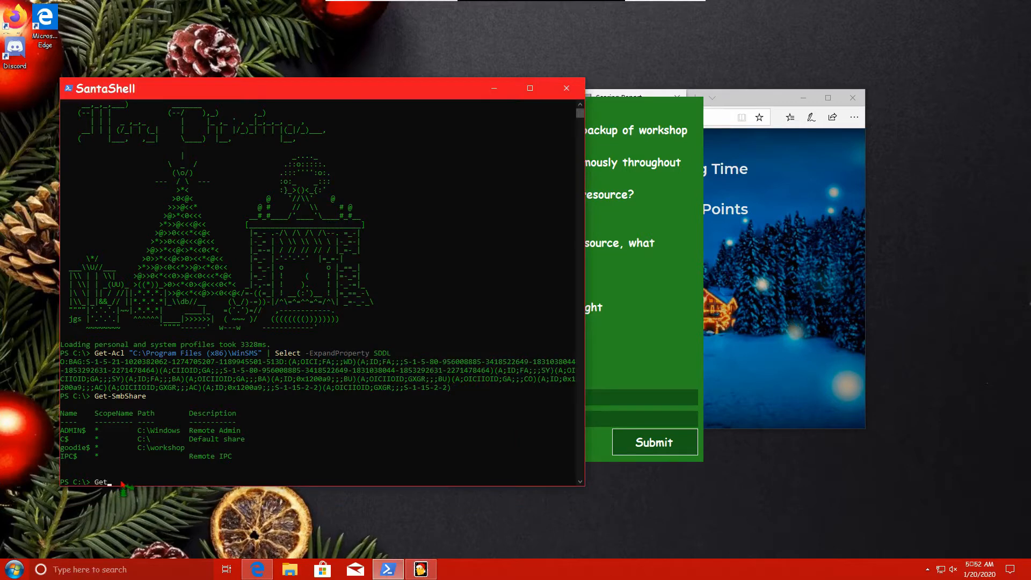
type("-SmbShareAccess -")
type("Name goodie$")
key("Return")
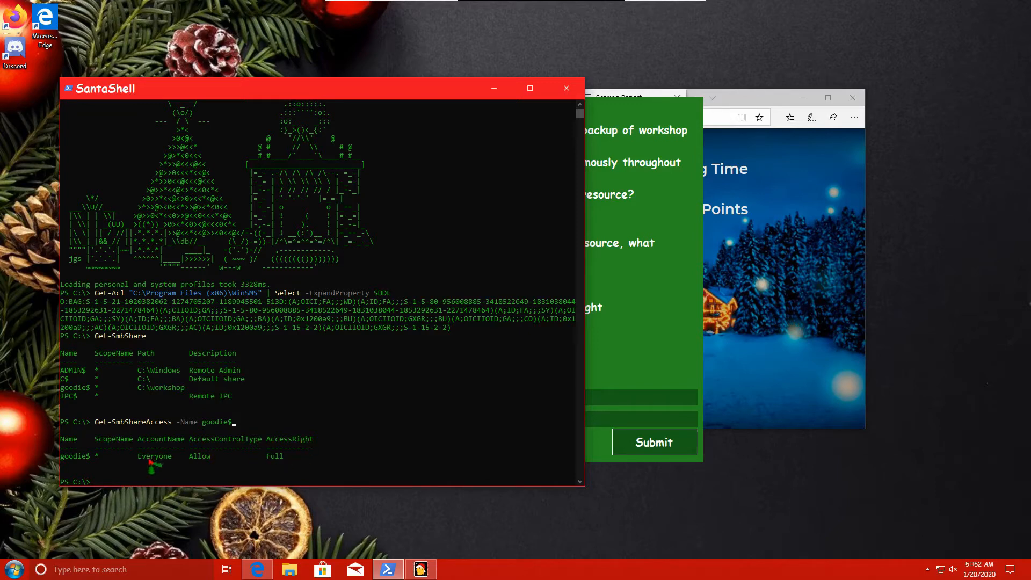
- Enter "Allow, Full" as the second Forensics 2 answer, submit both answers, and close PowerShell
left_click(616, 415)
type("A")
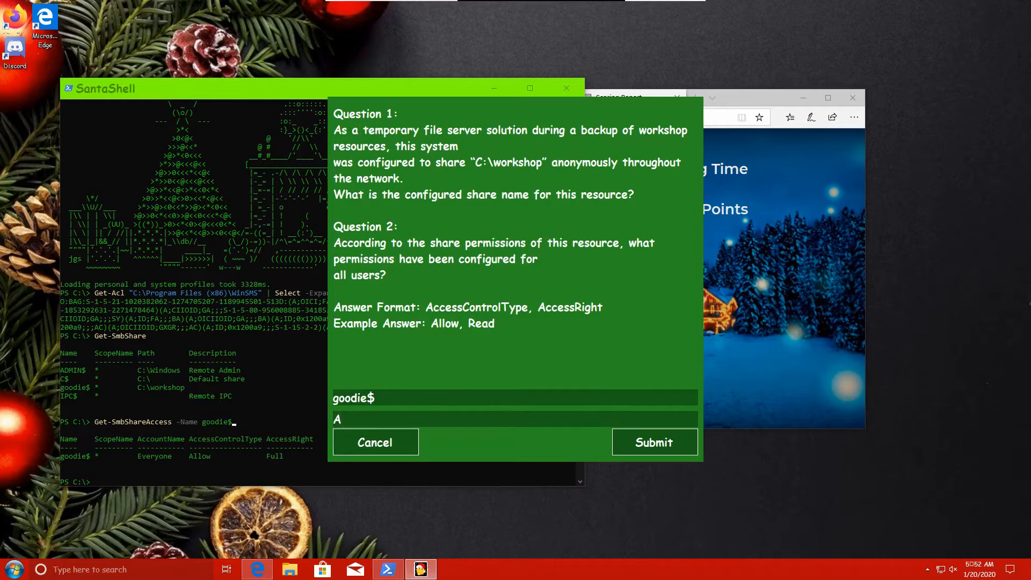
type("llow, Full")
left_click(684, 449)
left_click(520, 339)
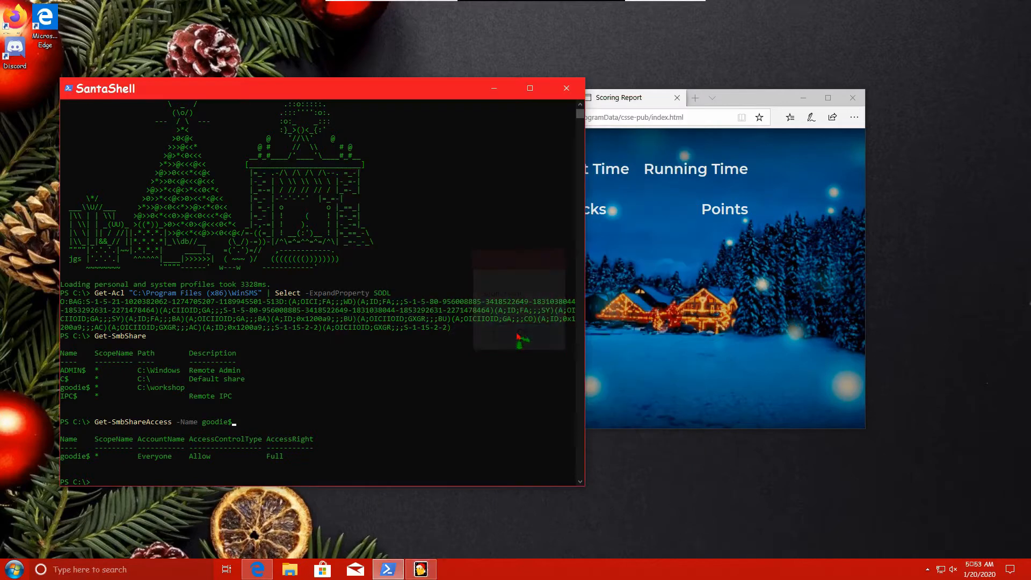
left_click(567, 89)
mouse_move(571, 96)
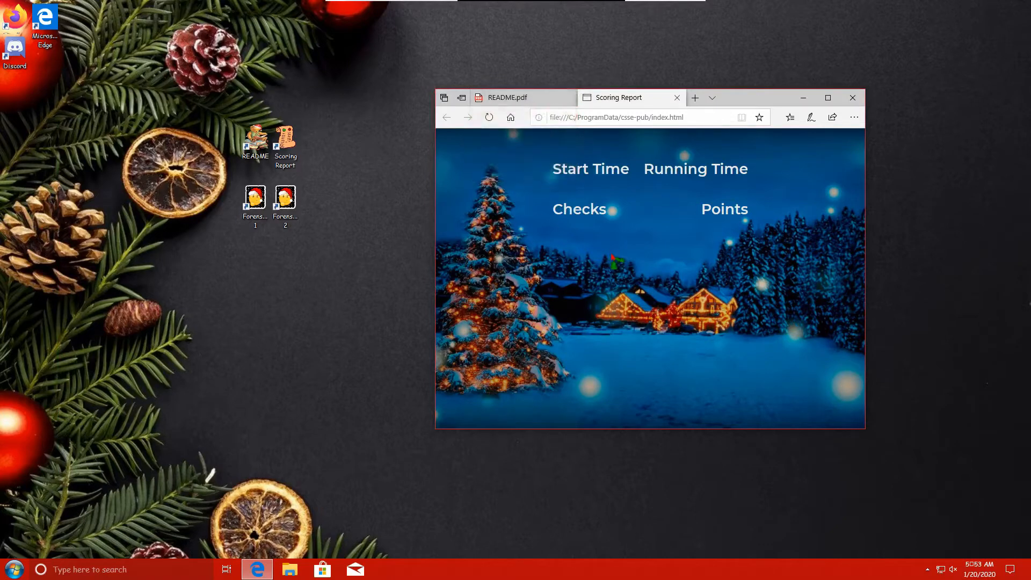
- Bring the README back into view and open the Local Group Policy Editor with gpedit.msc
left_click(546, 97)
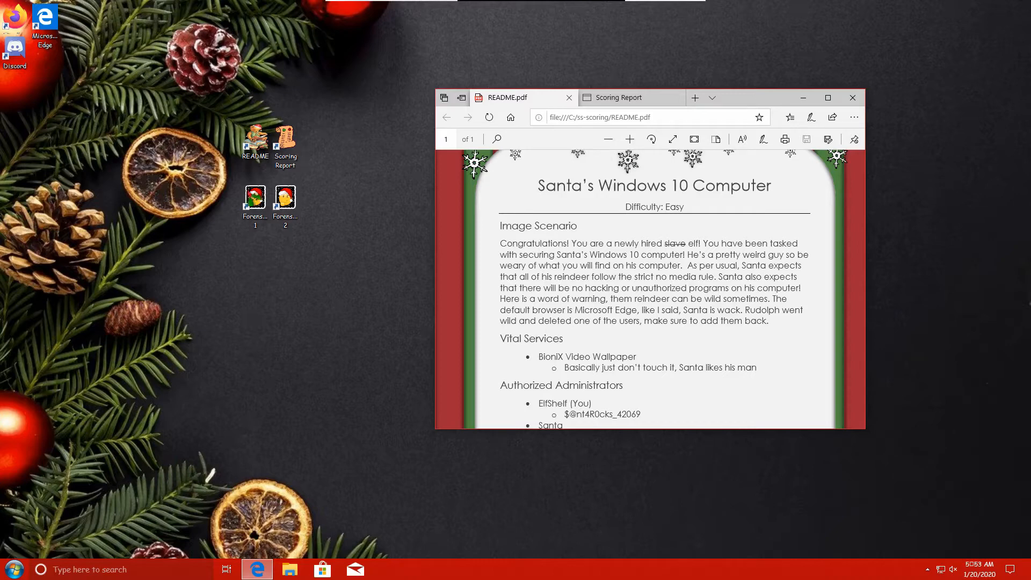
left_click(113, 567)
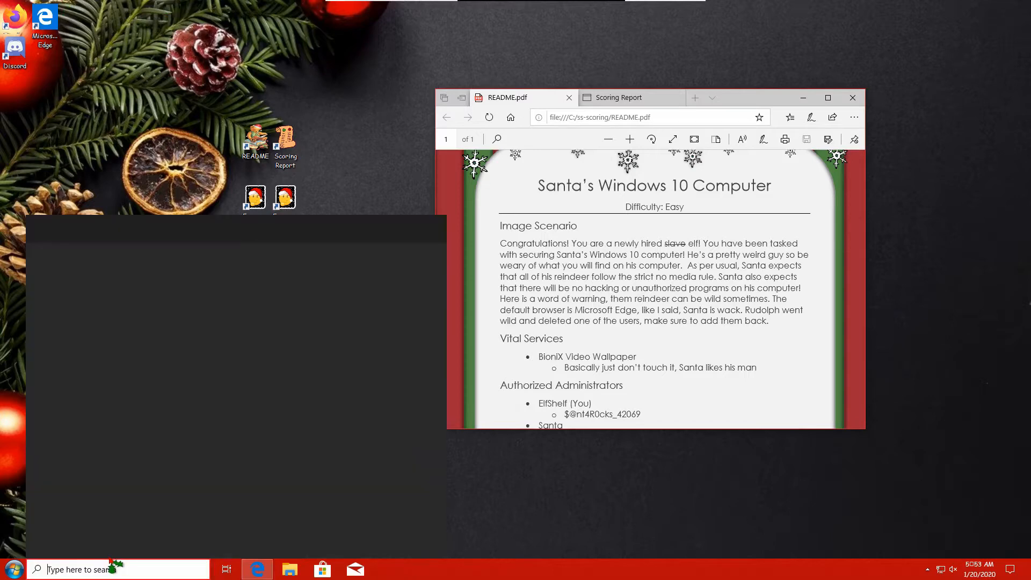
type("gpedit.msc")
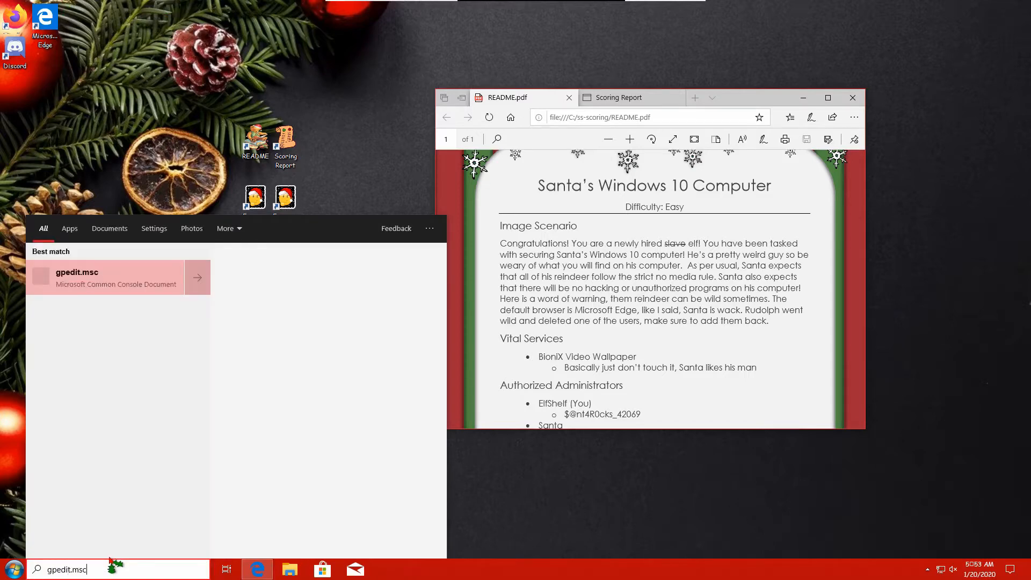
key("Return")
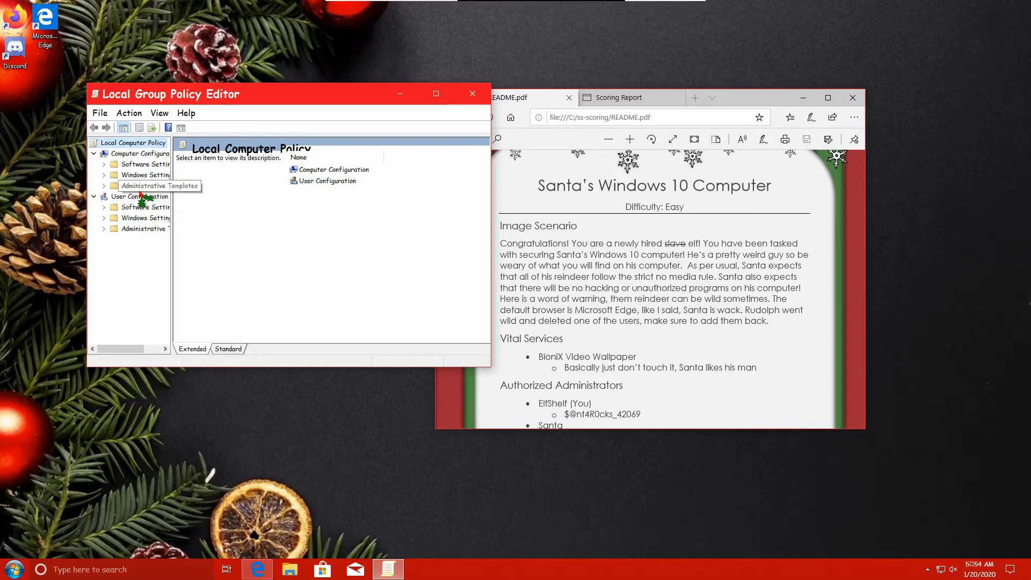
- Show the Start Menu and Taskbar policies under the User Configuration Administrative Templates in a maximized window
left_click(141, 228)
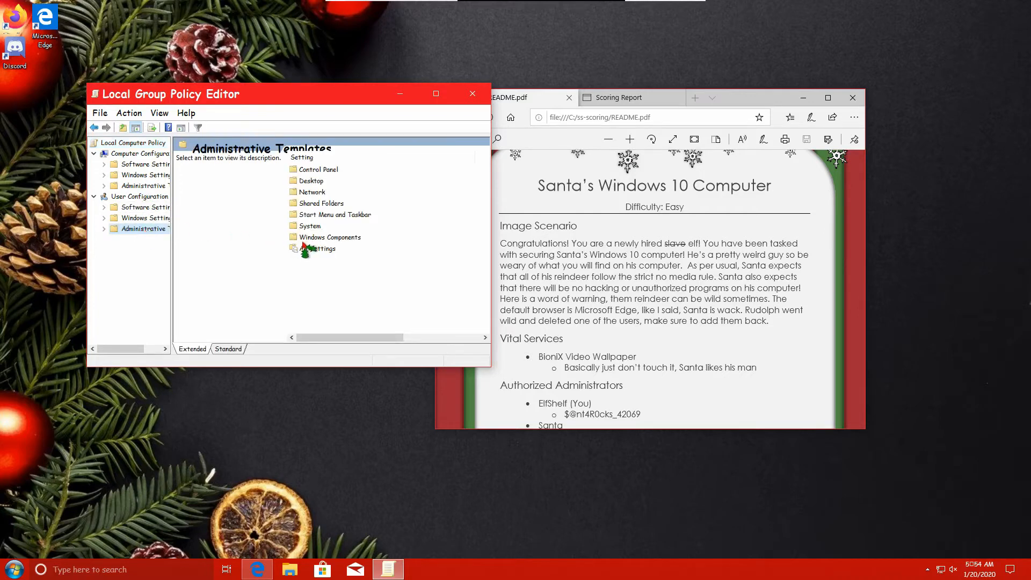
left_click(324, 214)
double_click(323, 214)
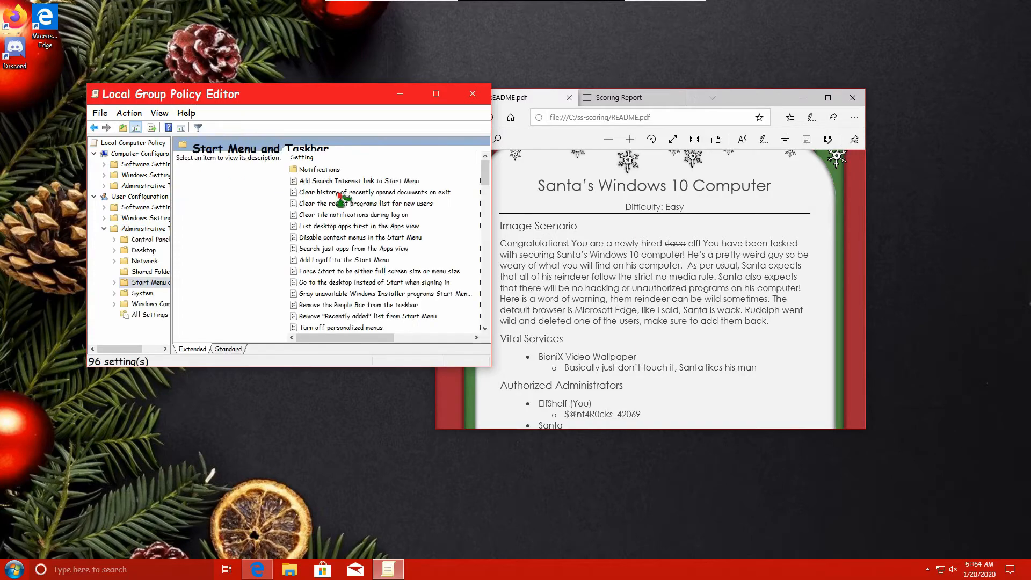
left_click(436, 94)
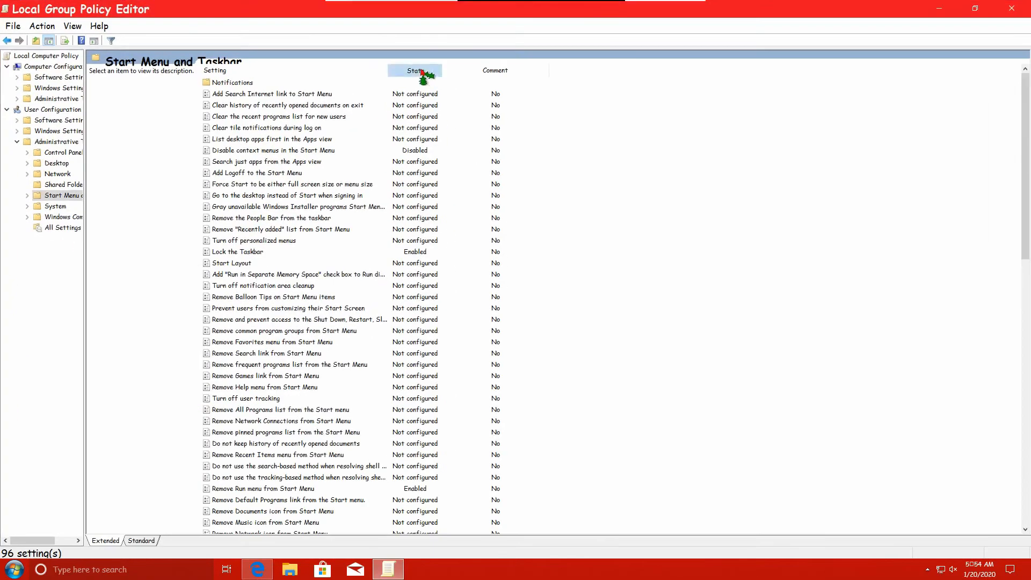
- Sort the Start Menu and Taskbar policies by state and set "Remove Run menu from Start Menu" to Not Configured
left_click(422, 71)
left_click(422, 70)
left_click(421, 71)
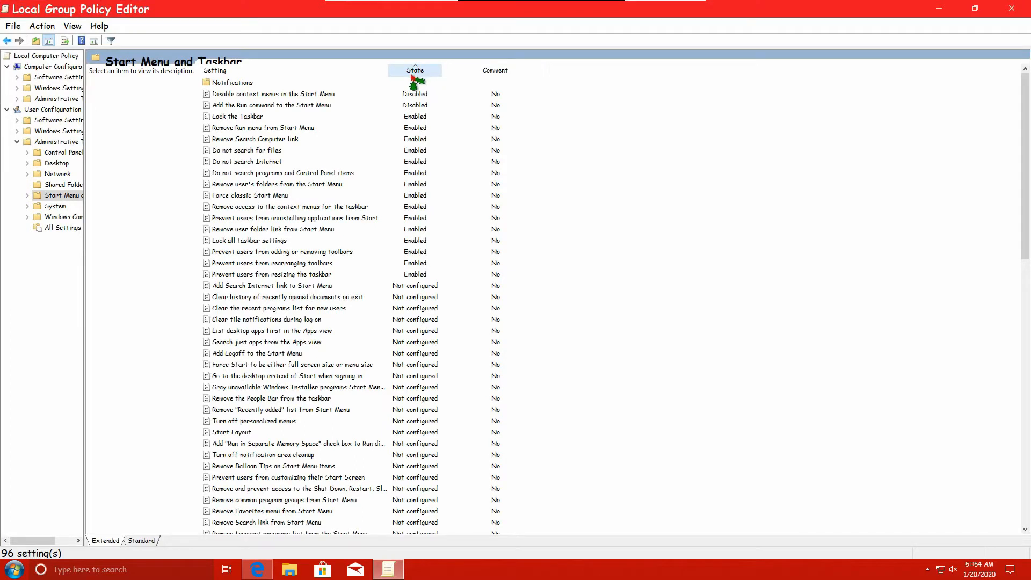
left_click(294, 128)
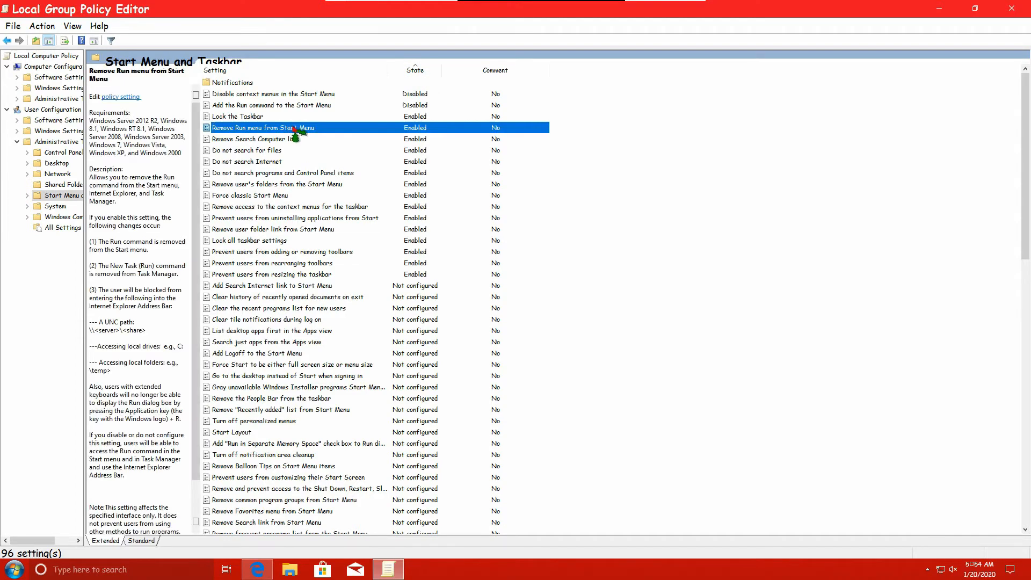
double_click(295, 129)
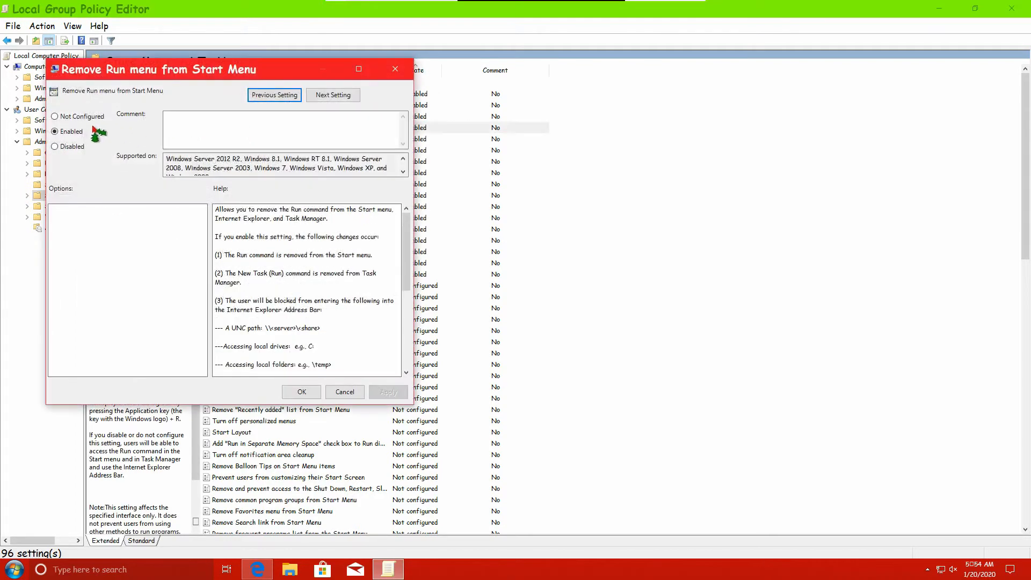
left_click(75, 118)
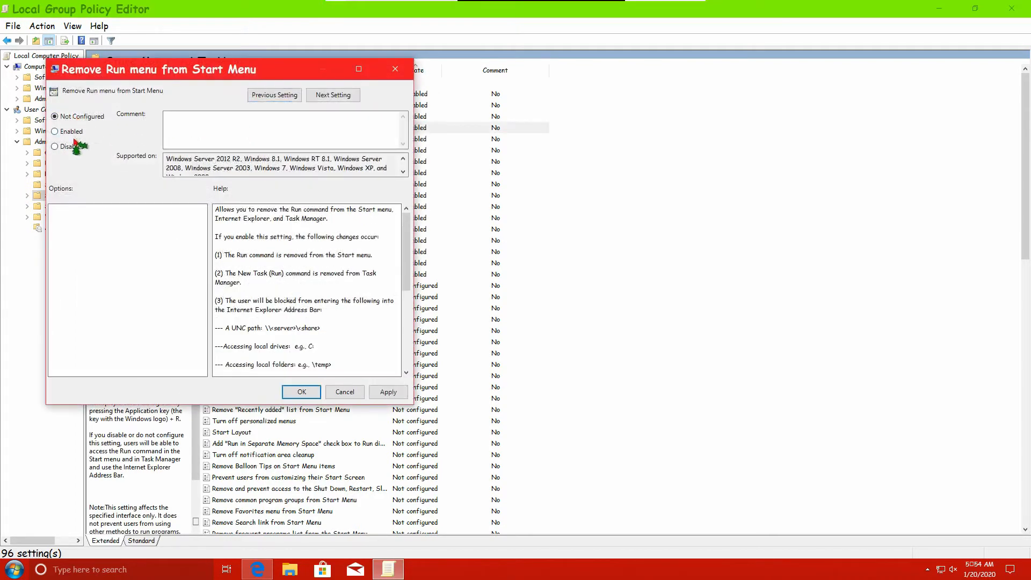
left_click(296, 394)
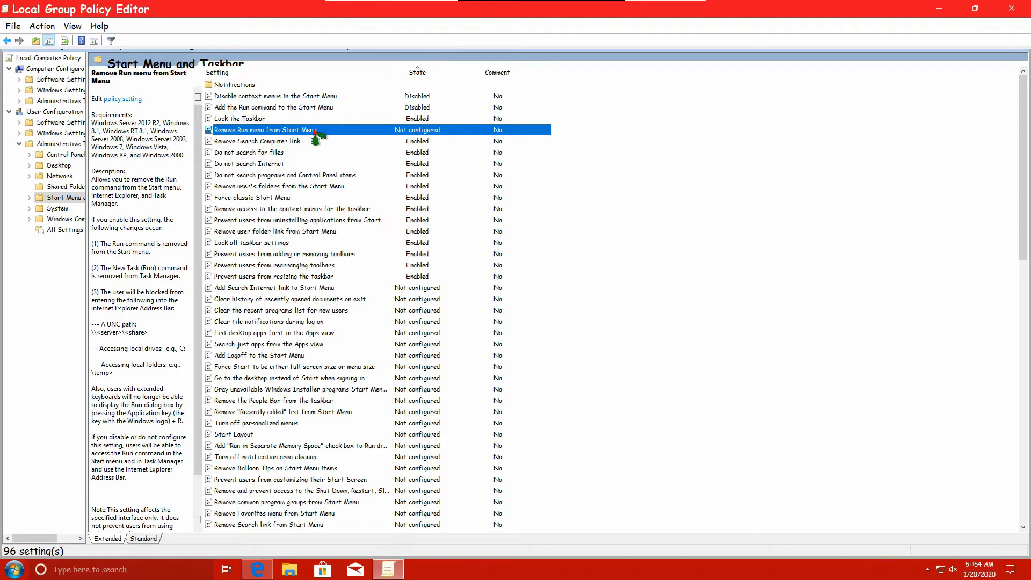
- Set the "Do not search for files" policy to Not Configured
double_click(275, 154)
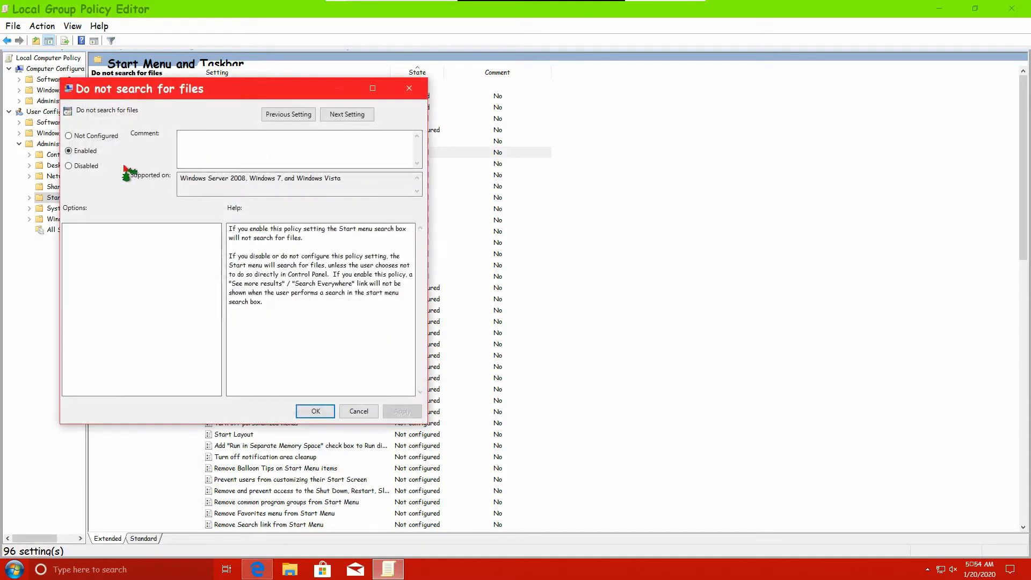
left_click(76, 137)
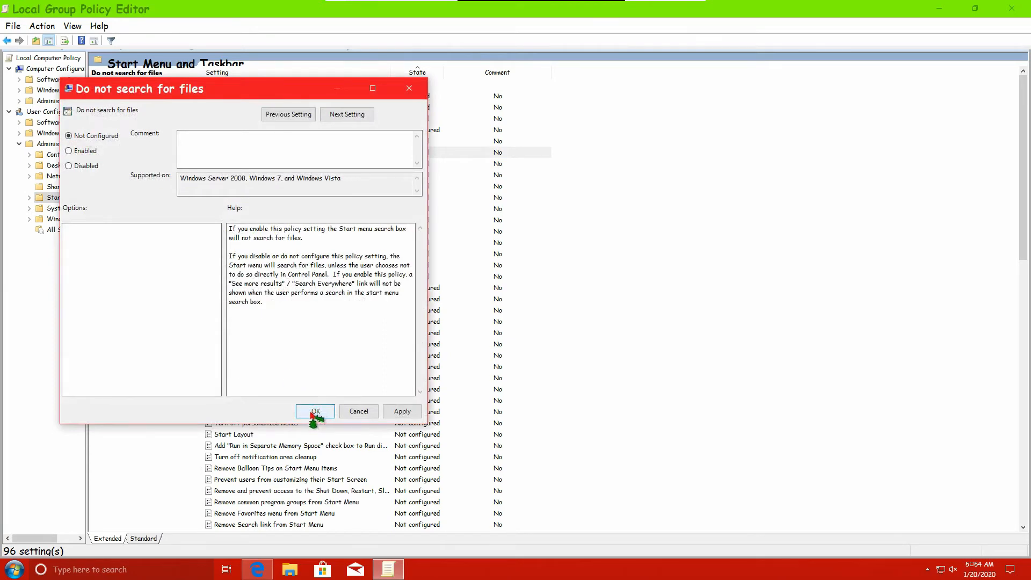
left_click(315, 411)
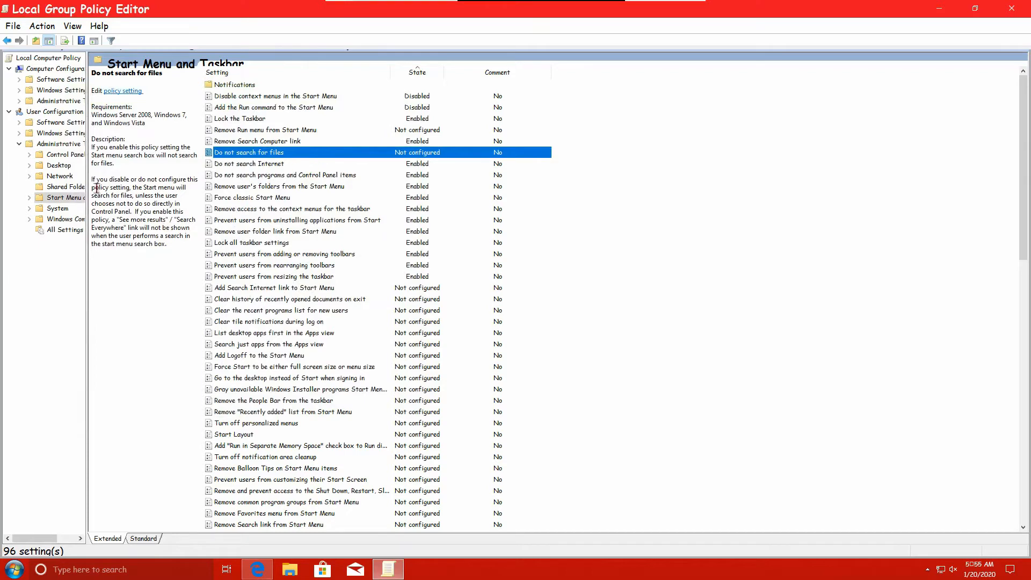
- Set "Turn off Windows Key hotkeys" to Not Configured in the File Explorer policies under Windows Components
left_click(64, 219)
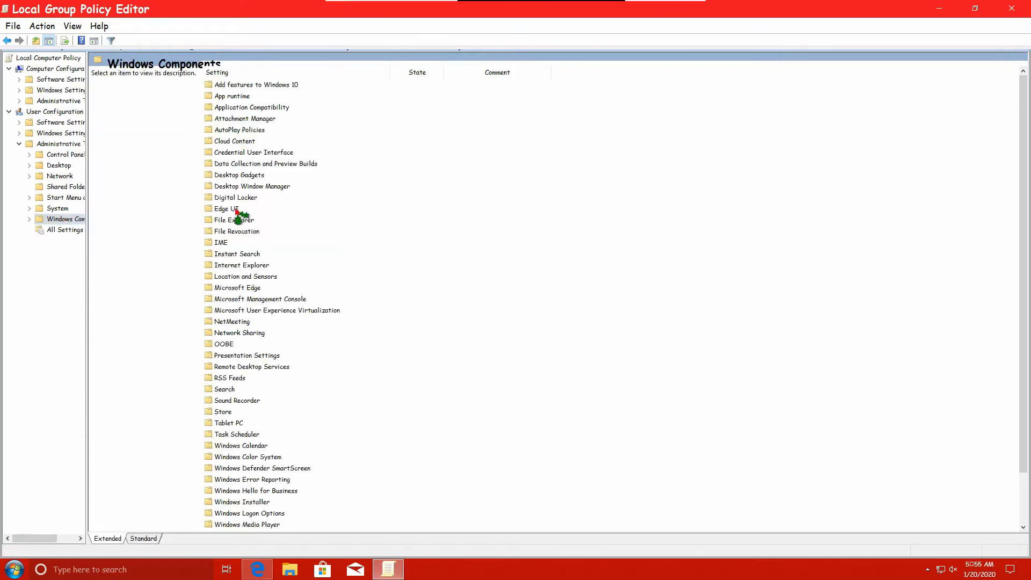
left_click(234, 220)
double_click(234, 221)
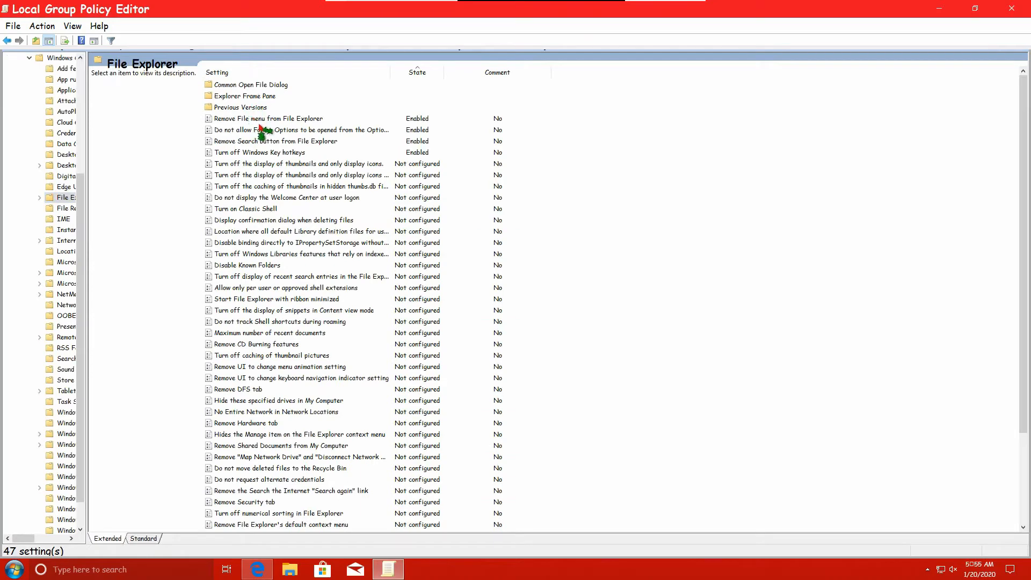
left_click(294, 154)
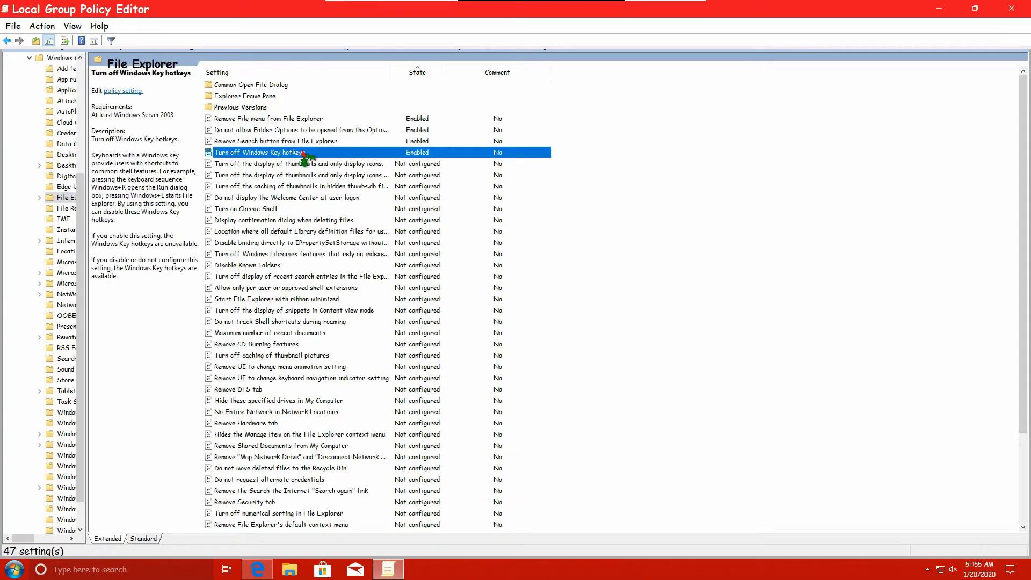
double_click(304, 154)
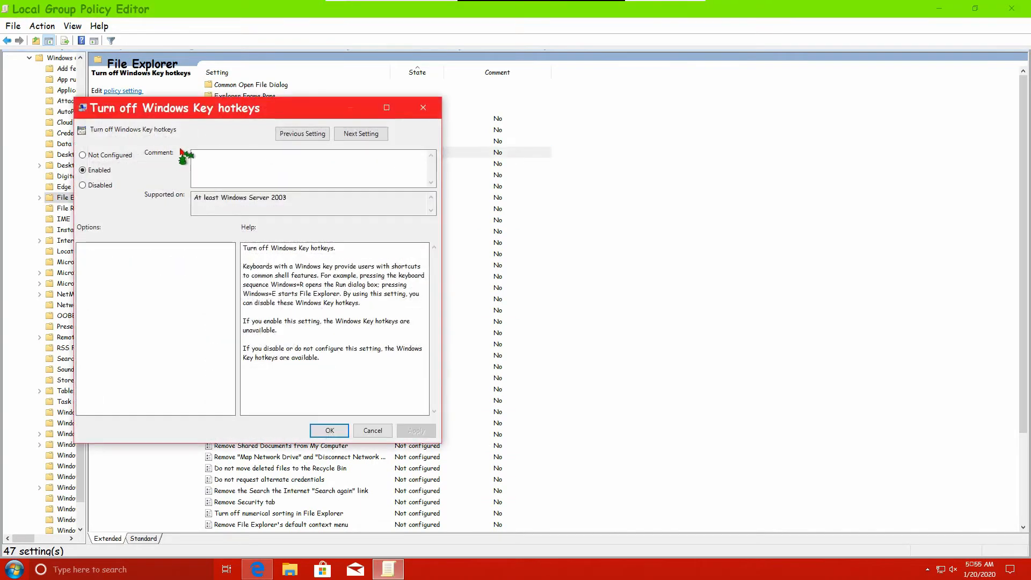
left_click(98, 156)
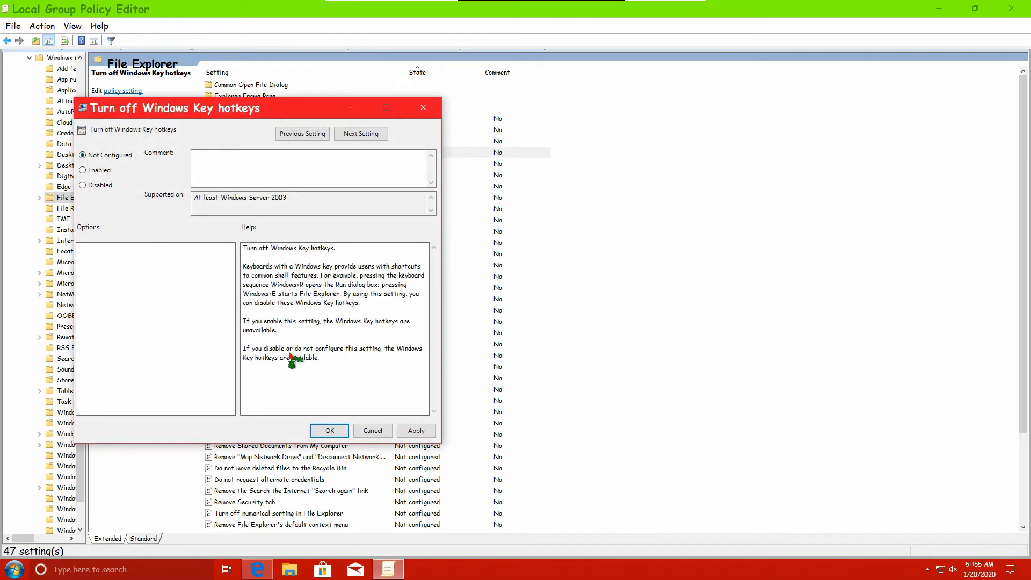
left_click(330, 430)
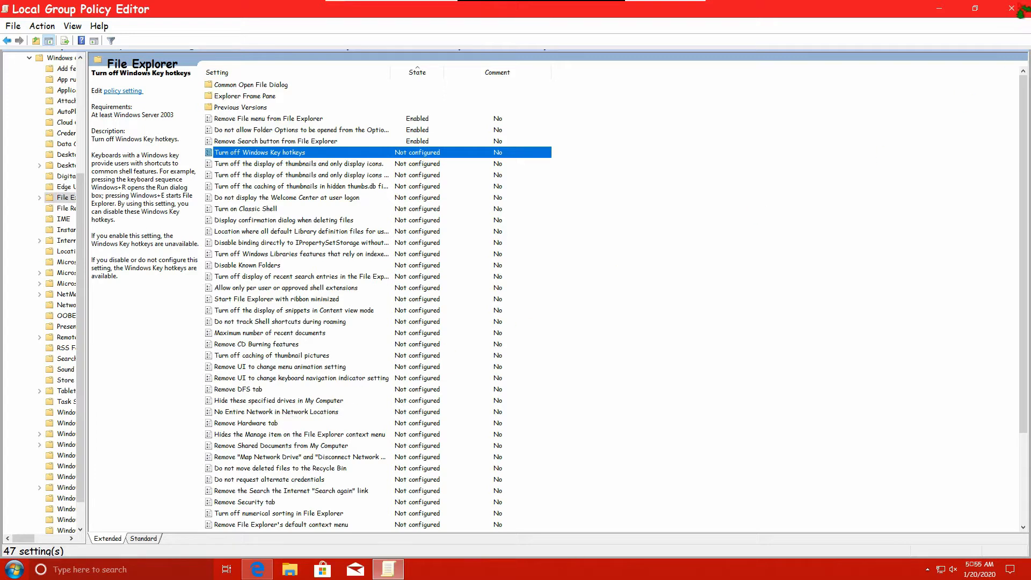
- Close the Local Group Policy Editor and sign out of Windows, overriding the app that blocks signing out
left_click(1012, 8)
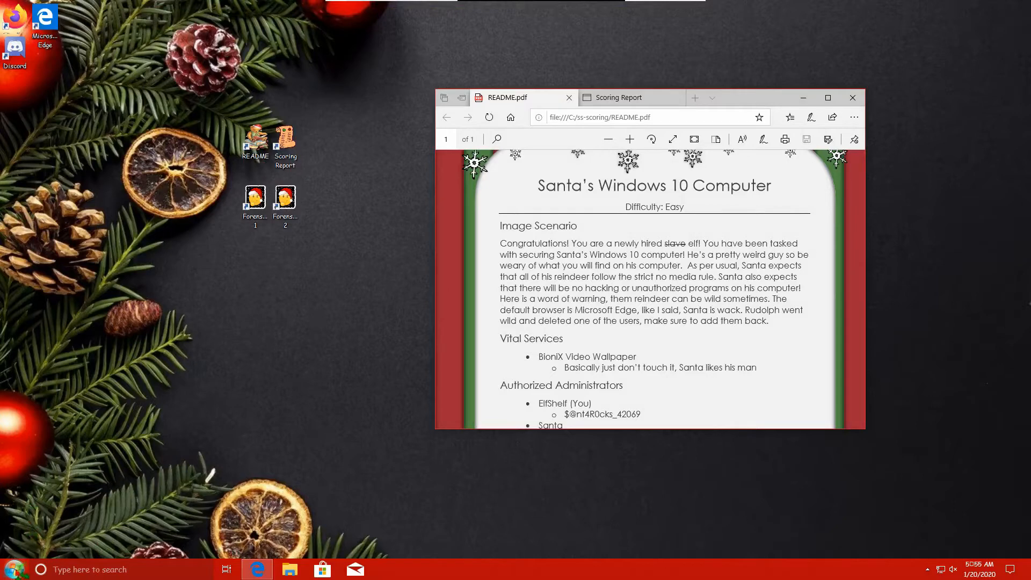
left_click(15, 570)
mouse_move(198, 542)
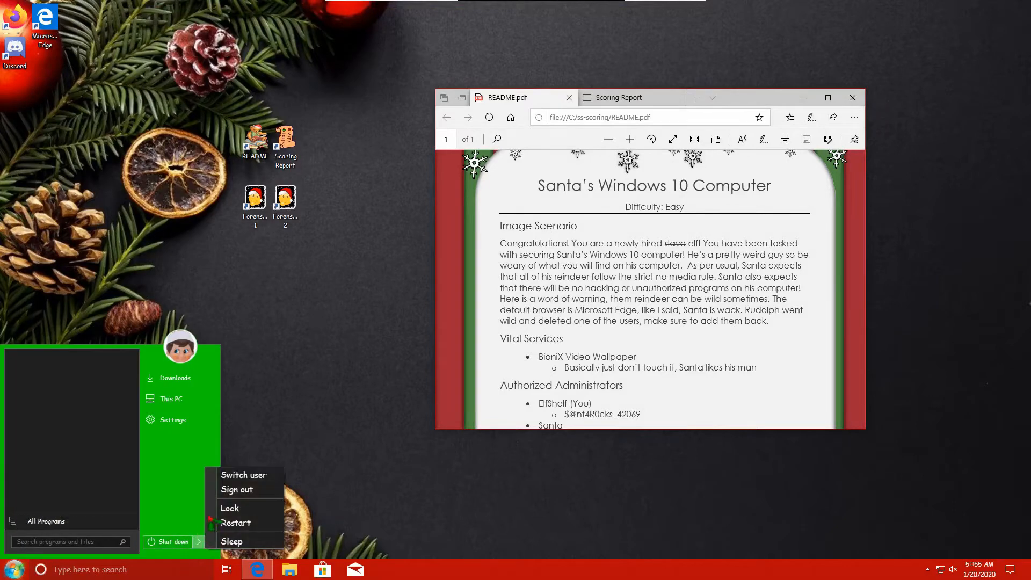
left_click(237, 490)
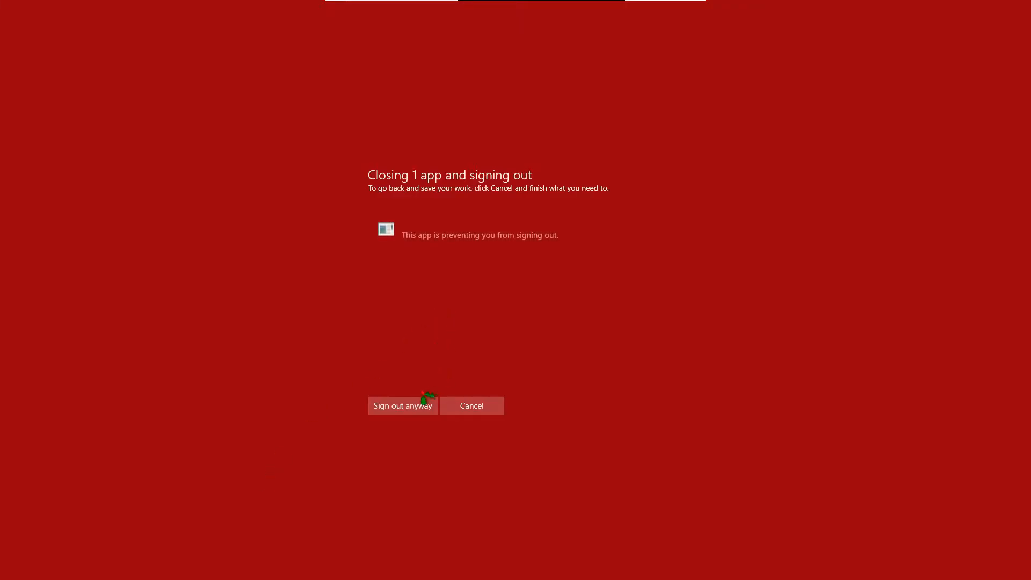
left_click(422, 398)
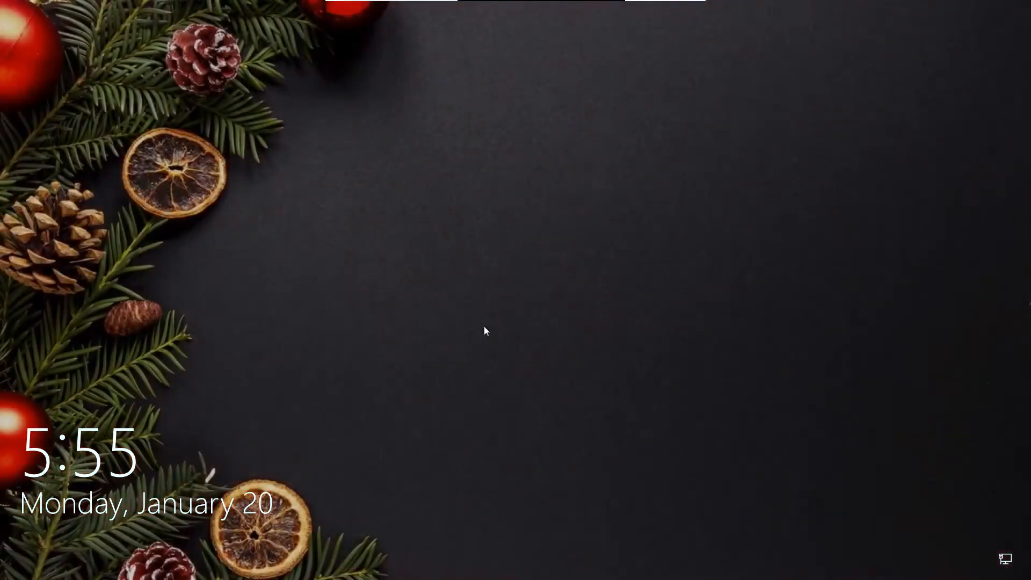
- Sign back in to the ElfShelf account by entering the account password
left_click(484, 327)
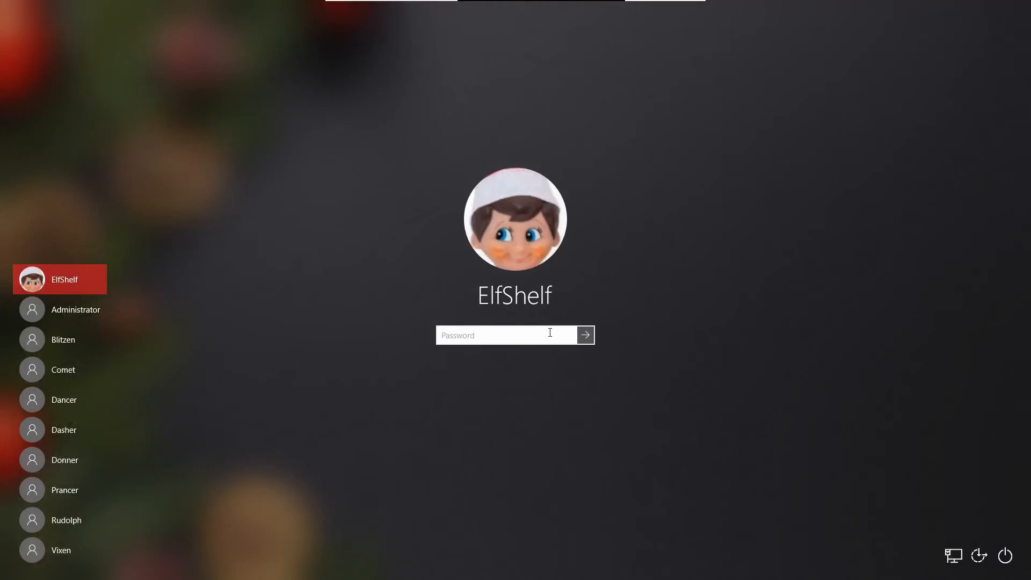
type("p")
left_click(585, 335)
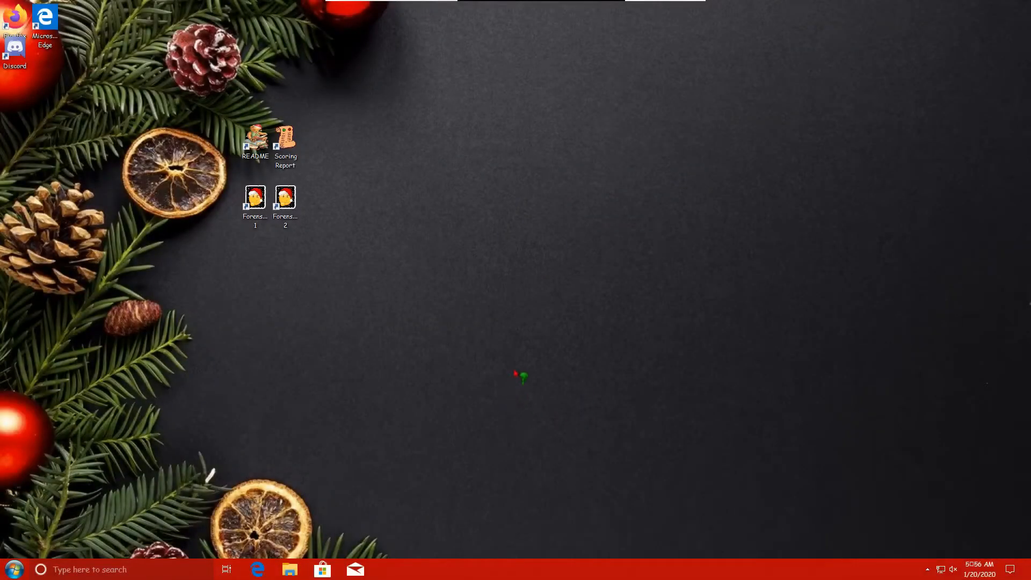
- Open the Run dialog and launch Task Manager by searching Windows for "task manager"
key("super+r")
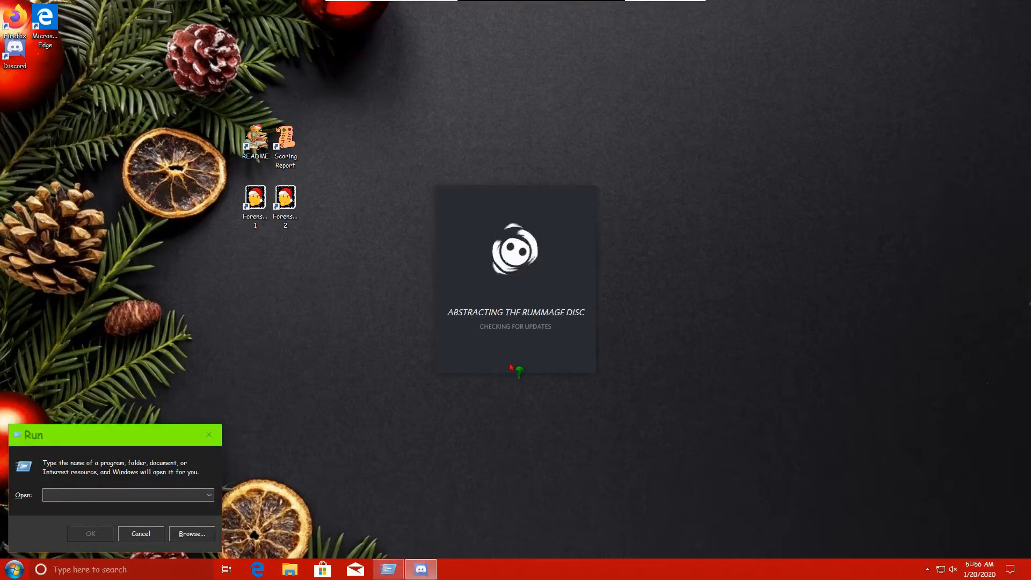
left_click(152, 567)
type("tas")
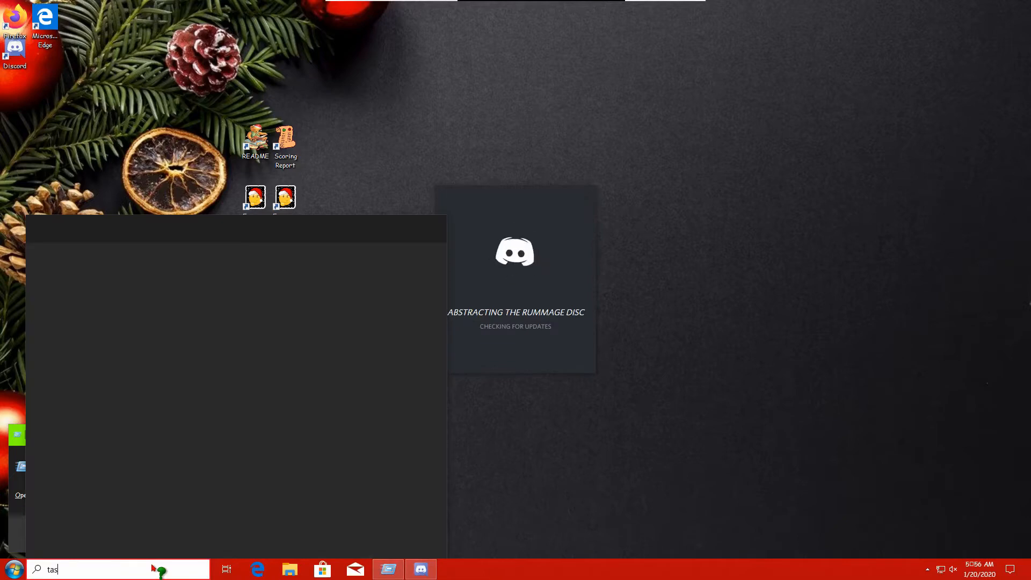
type("k manager")
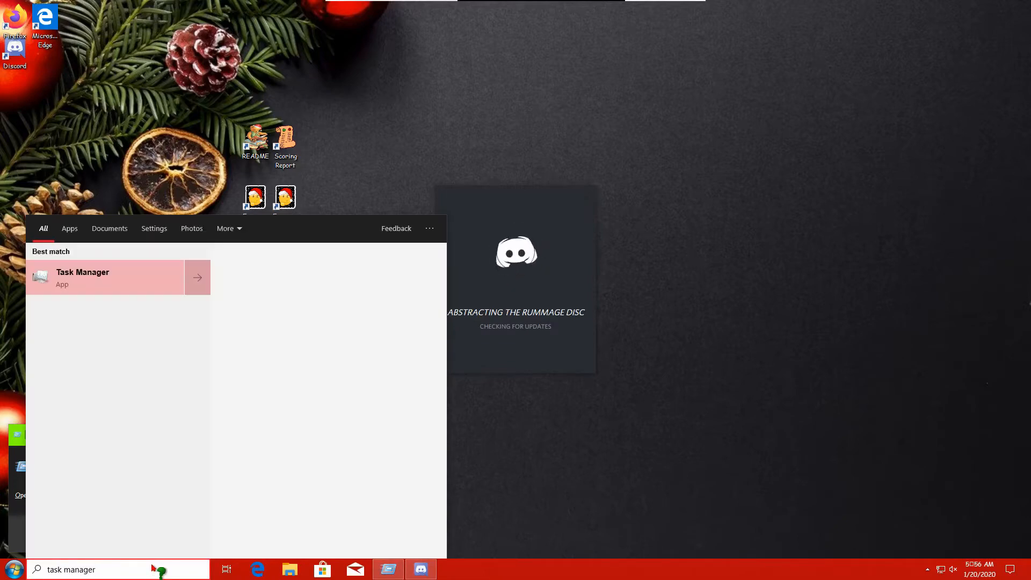
key("Return")
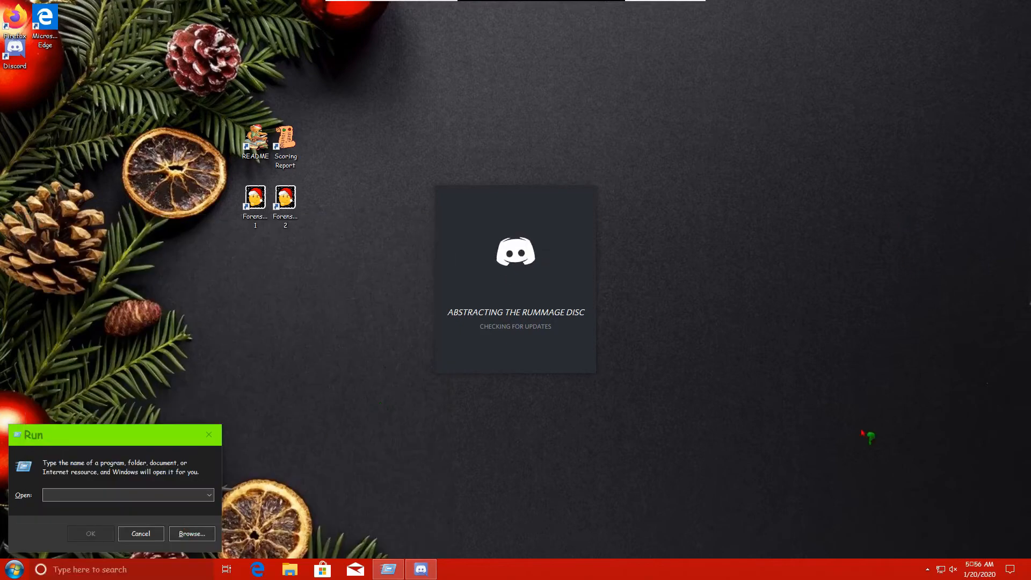
- End the Discord (32 bit) task in Task Manager
left_click(928, 570)
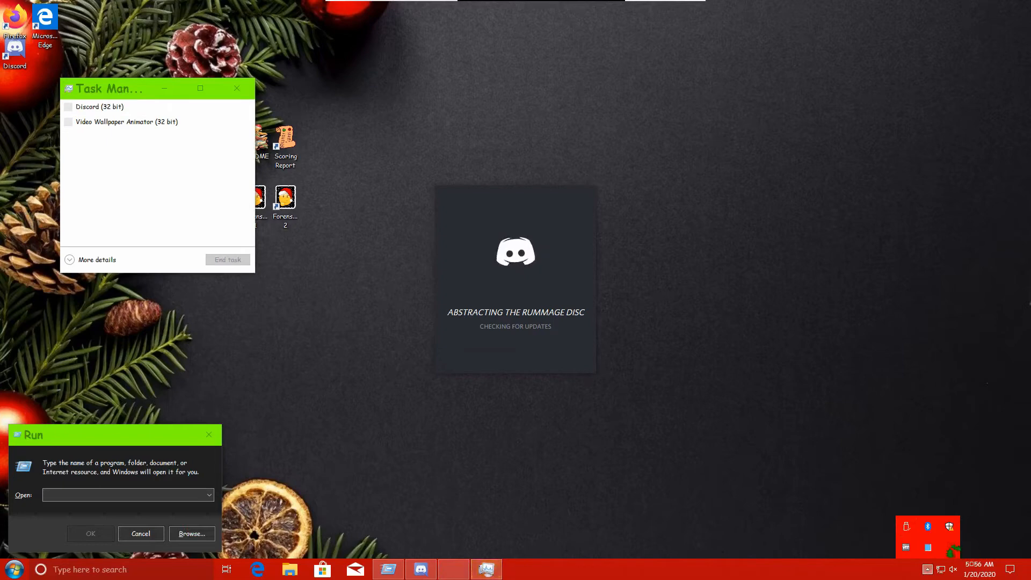
left_click(98, 106)
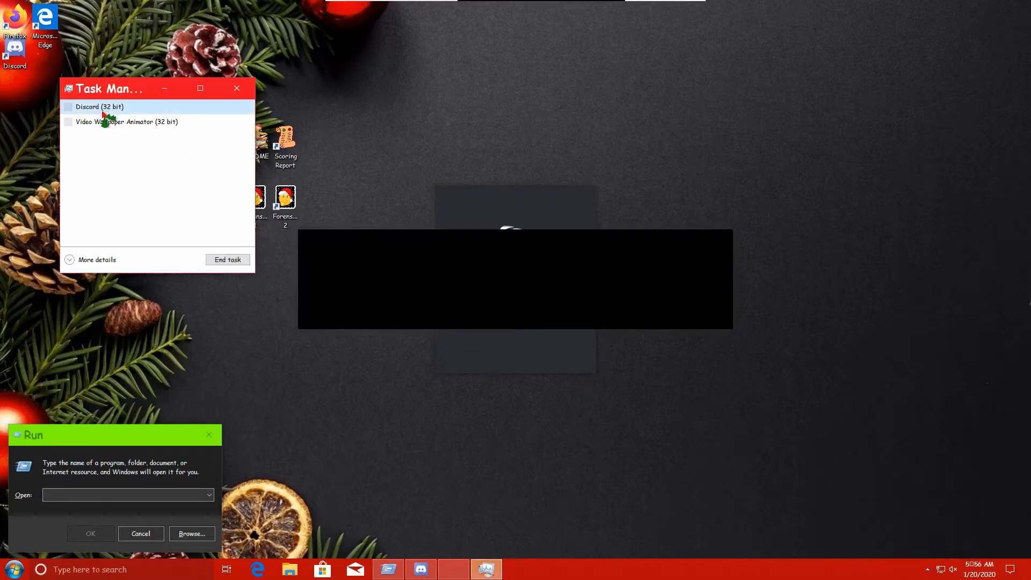
right_click(96, 107)
left_click(113, 129)
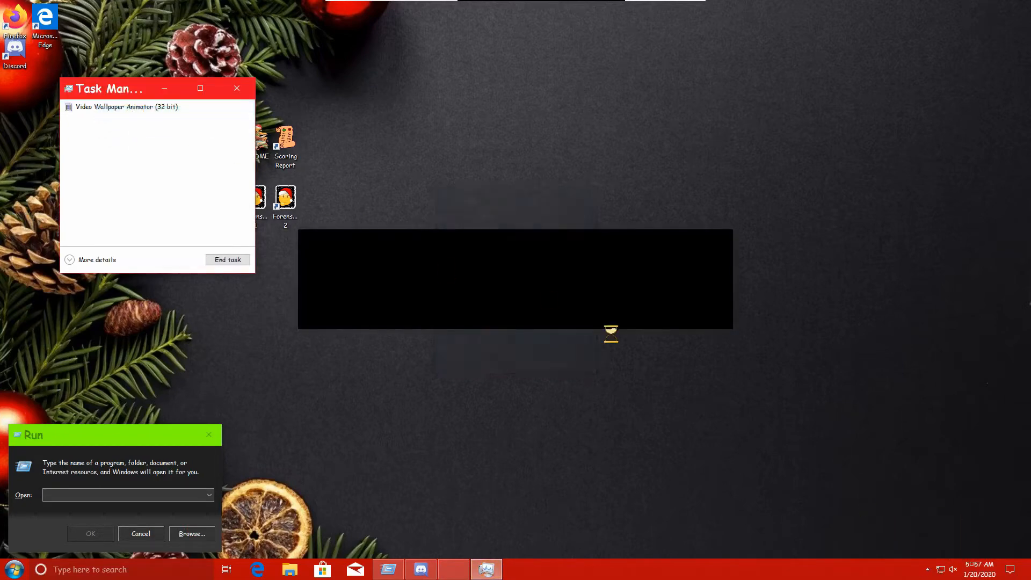
- Close the BioniX Video Wallpaper Animator window and Task Manager
left_click(928, 569)
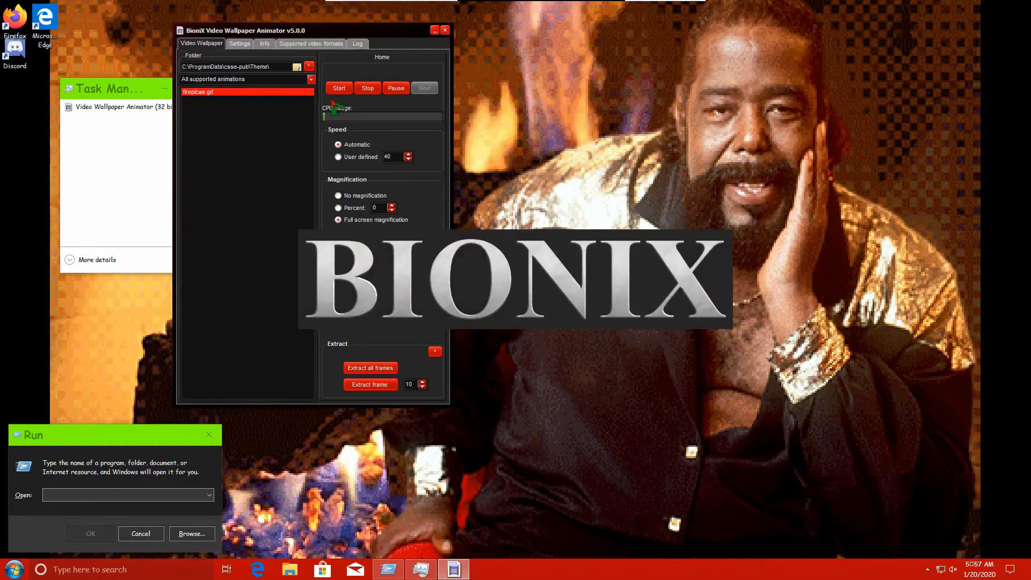
left_click(445, 31)
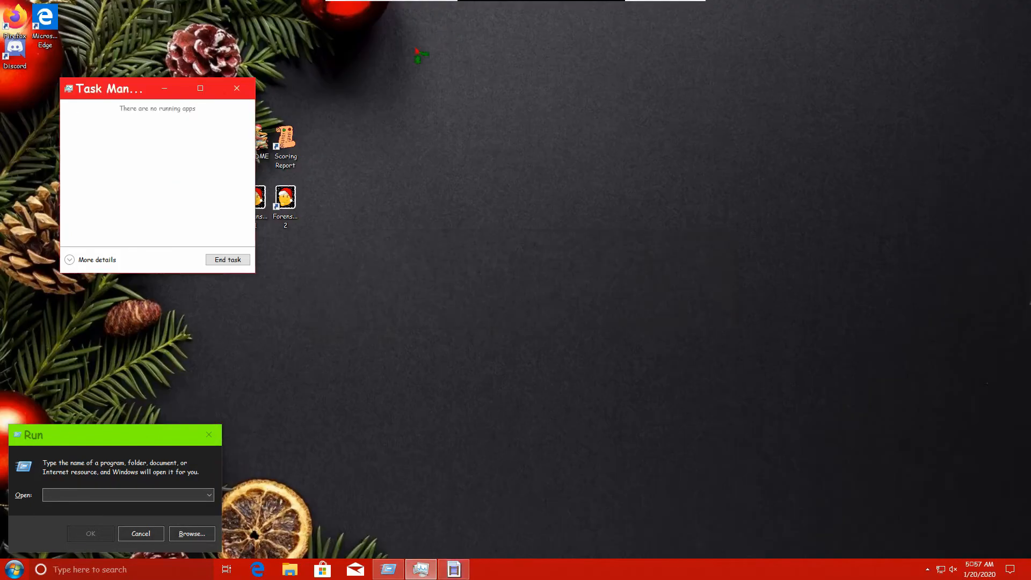
left_click_drag(156, 95, 248, 107)
left_click(327, 101)
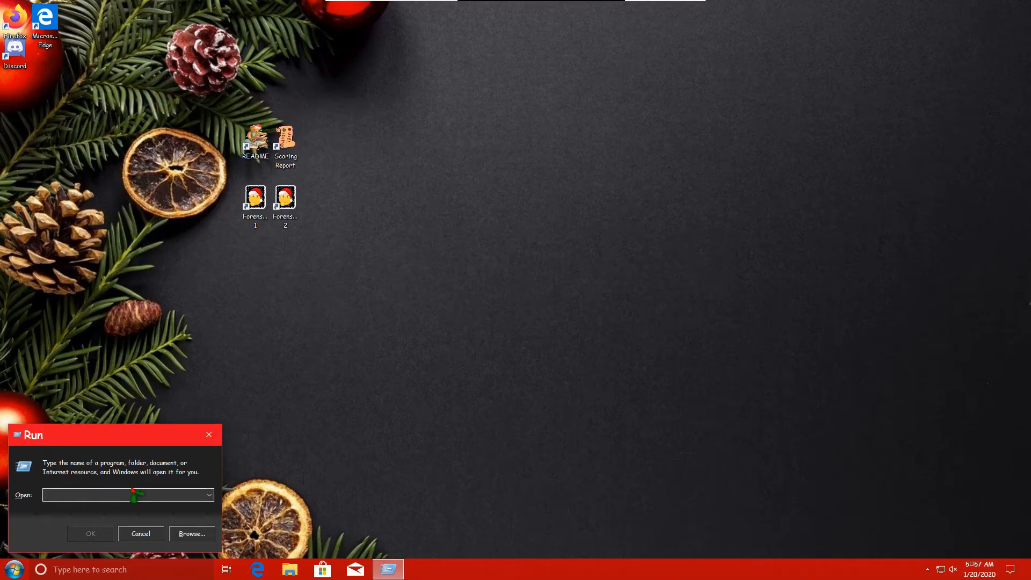
- Run lusrmgr.msc to open Local Users and Groups and show the list of users
type("lusrmgr.msc")
key("Return")
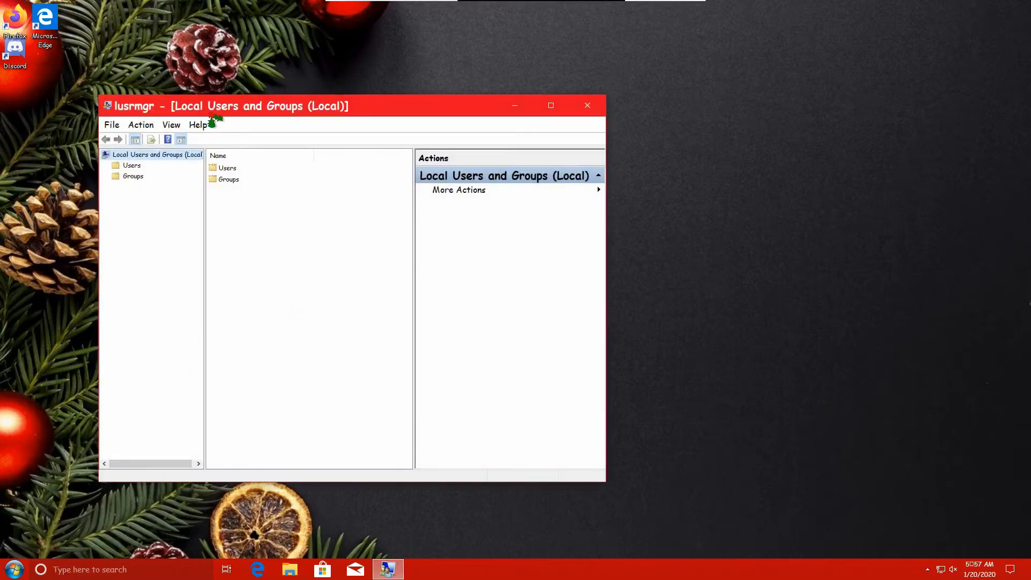
left_click_drag(212, 113, 439, 111)
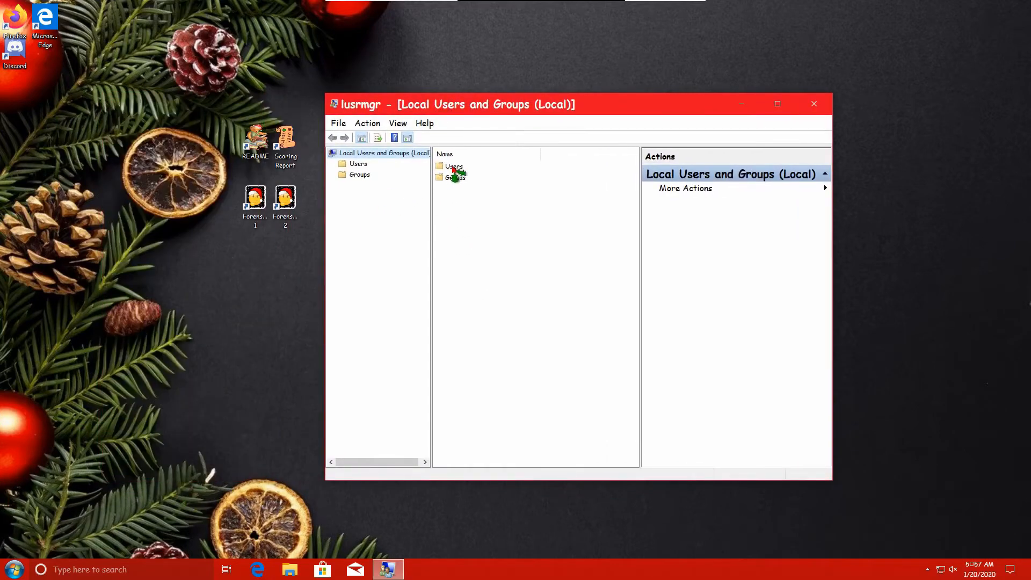
double_click(454, 167)
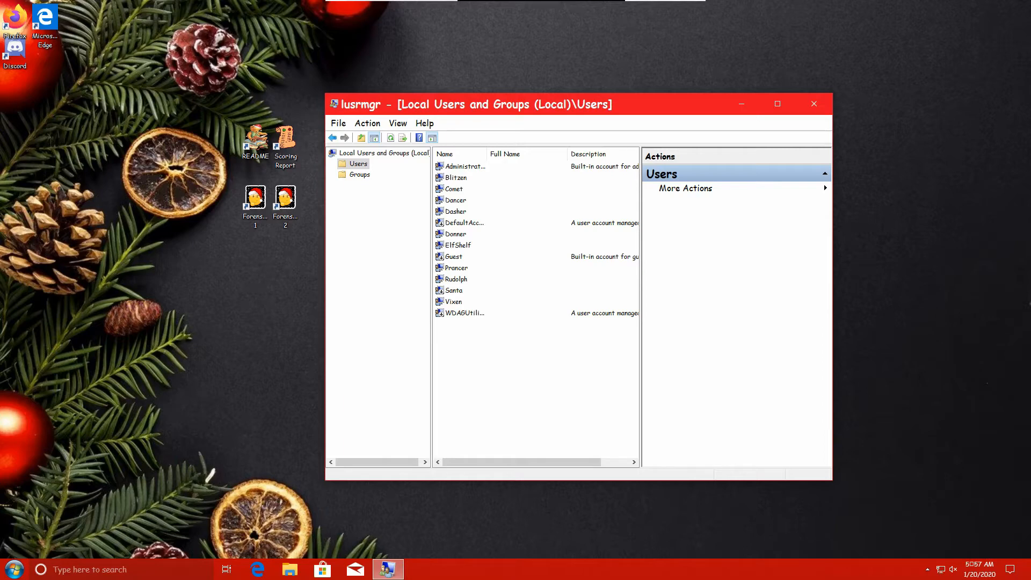
- Move the Local Users and Groups window clear of the desktop shortcuts and open the Forensics 1 question
left_click_drag(349, 107, 524, 102)
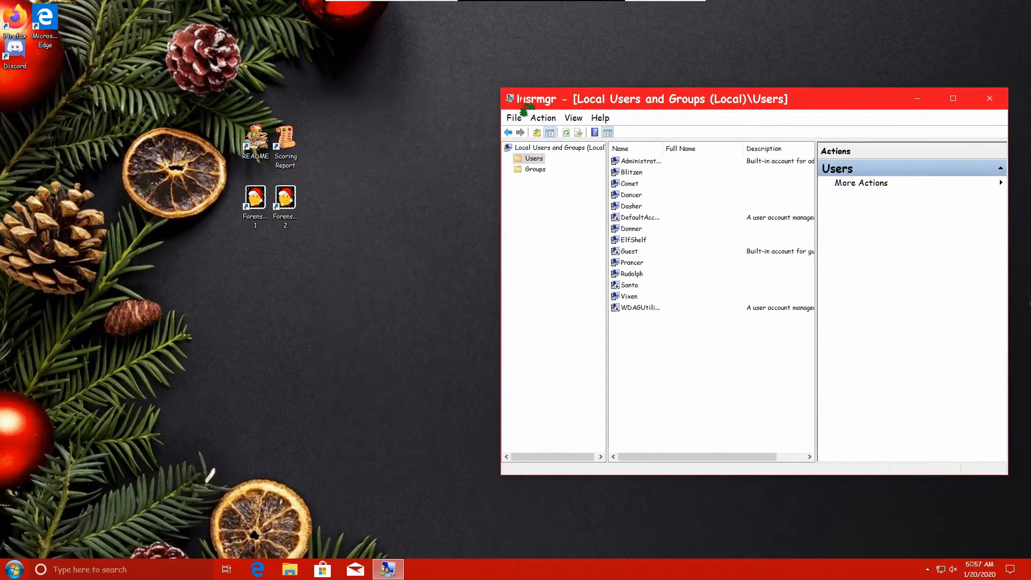
double_click(256, 203)
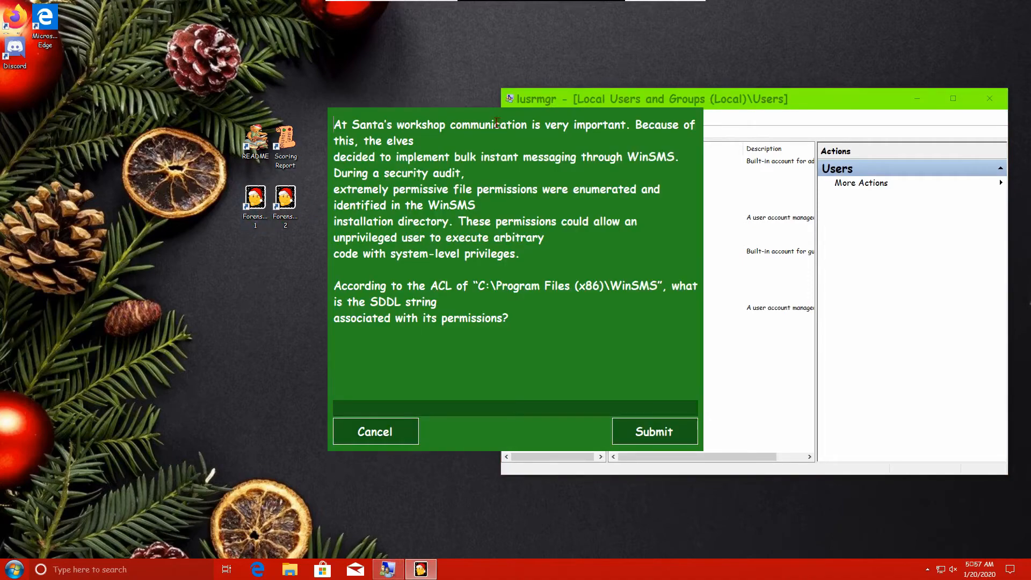
- Close the Forensics 1 question without answering and bring up the README, closing the duplicate browser page
left_click(383, 433)
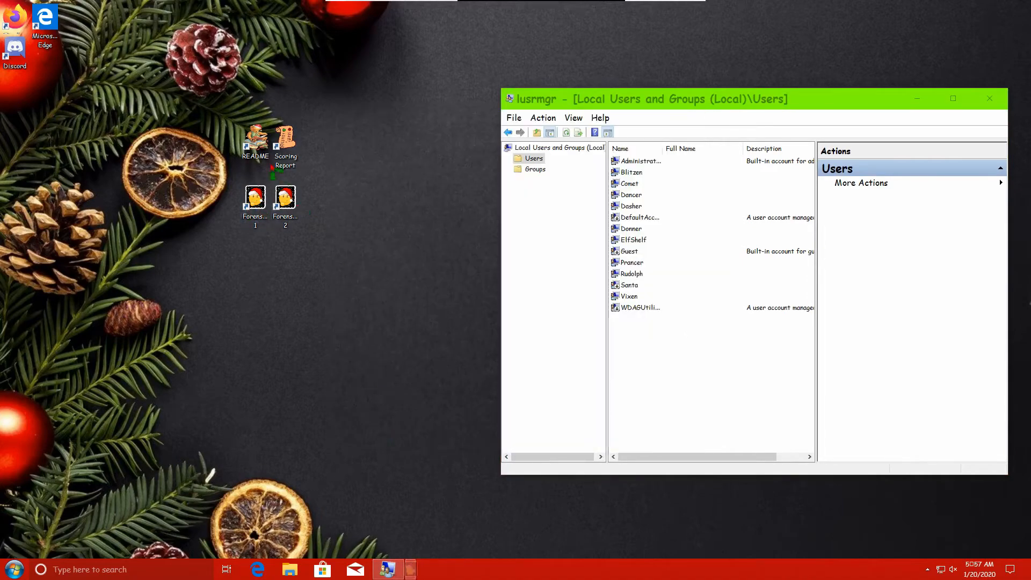
double_click(258, 148)
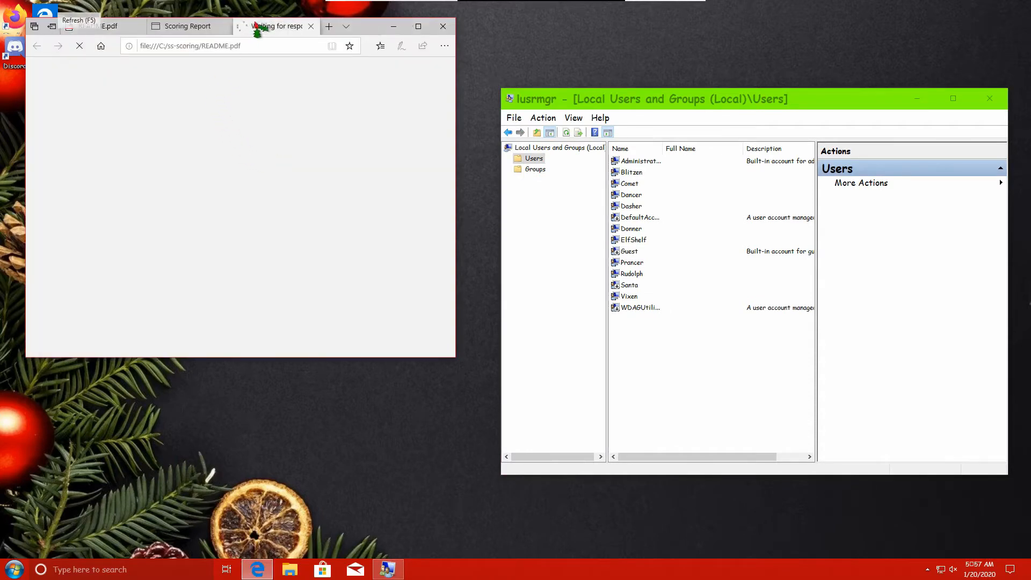
left_click(310, 27)
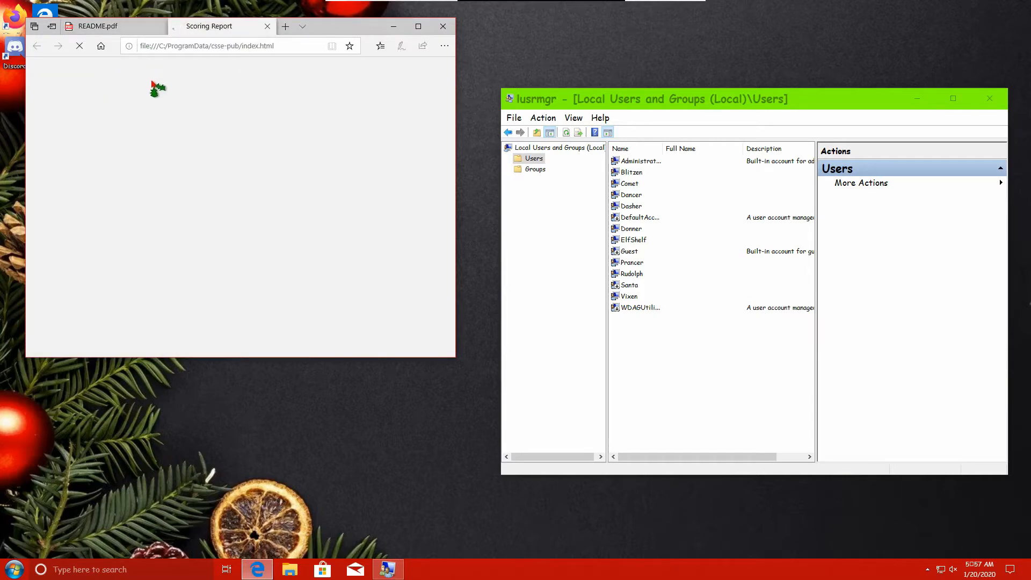
- Enable the disabled Santa user account
double_click(631, 286)
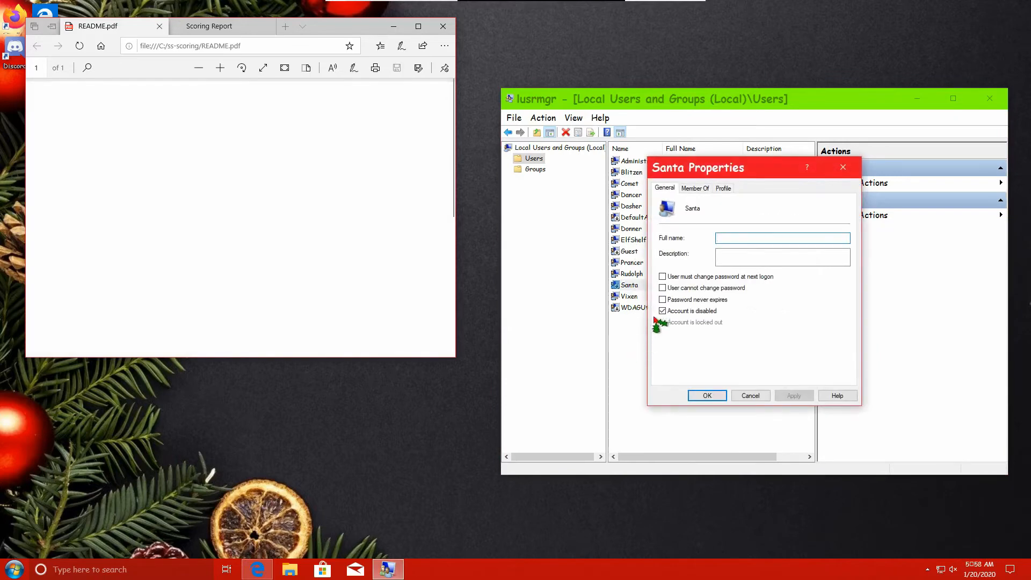
left_click(663, 311)
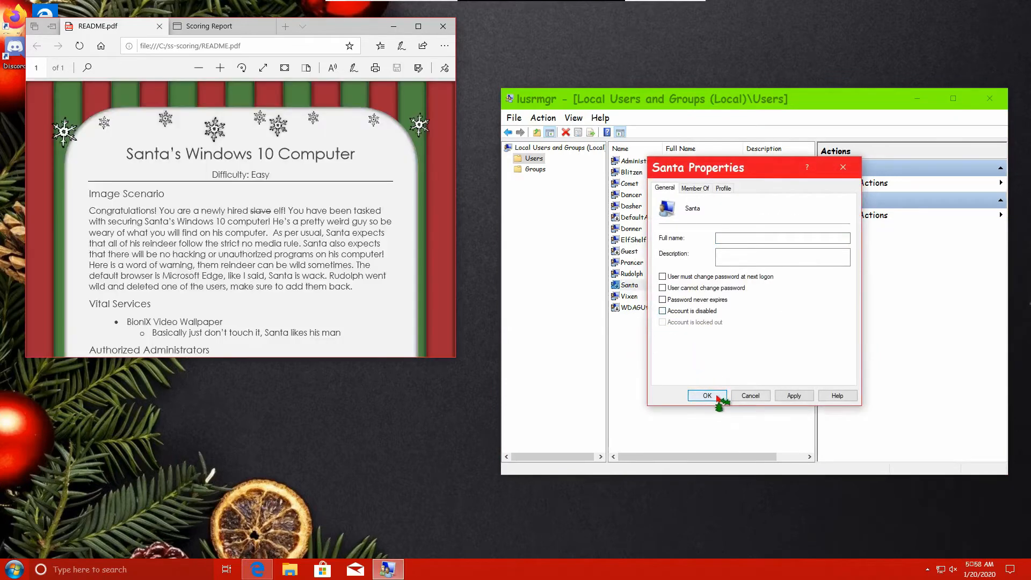
left_click(725, 397)
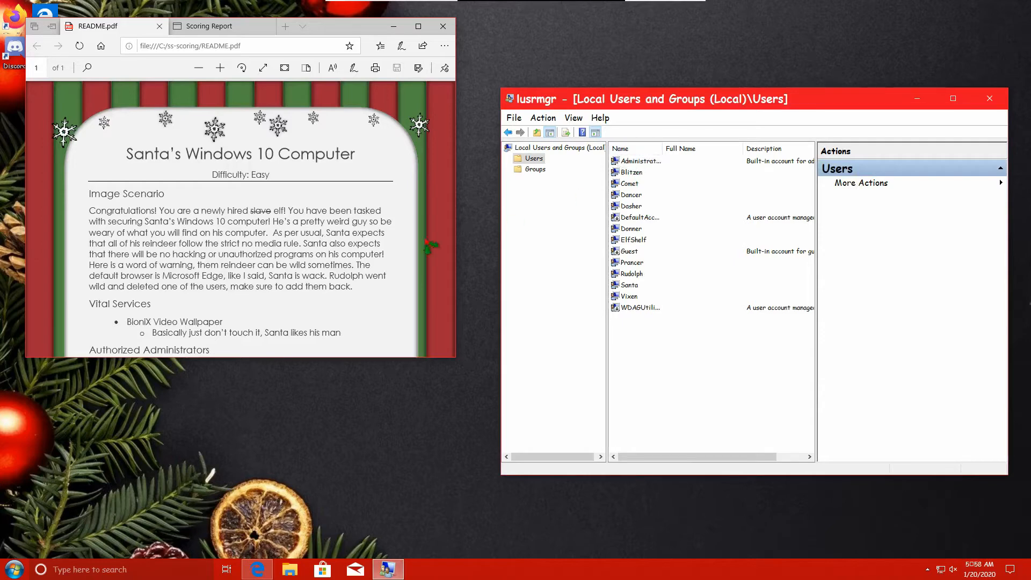
- Check the authorized administrators and users in the README and disable the built-in Administrator account
scroll(227, 266, "down", 5)
scroll(227, 265, "up", 1)
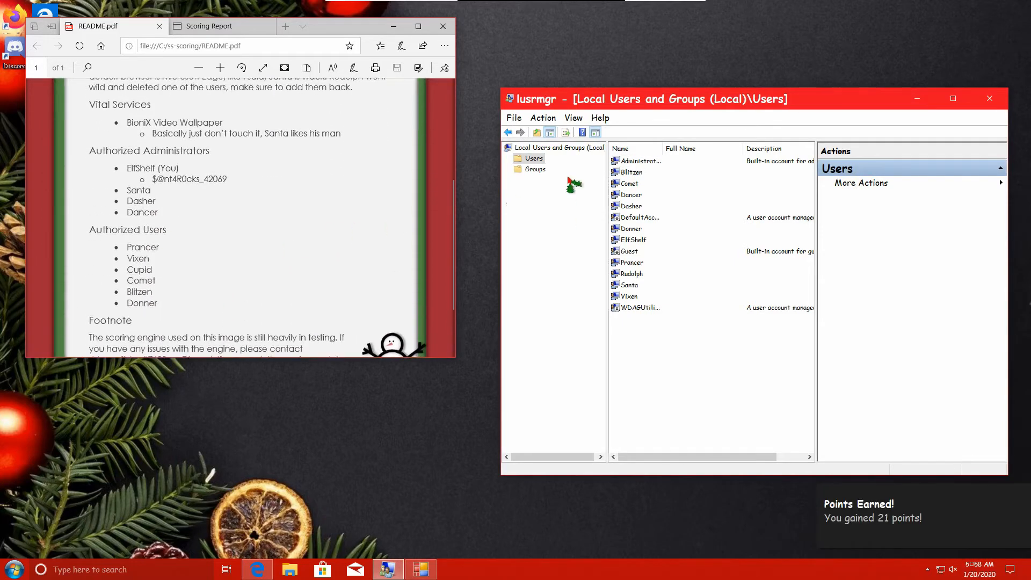
double_click(623, 163)
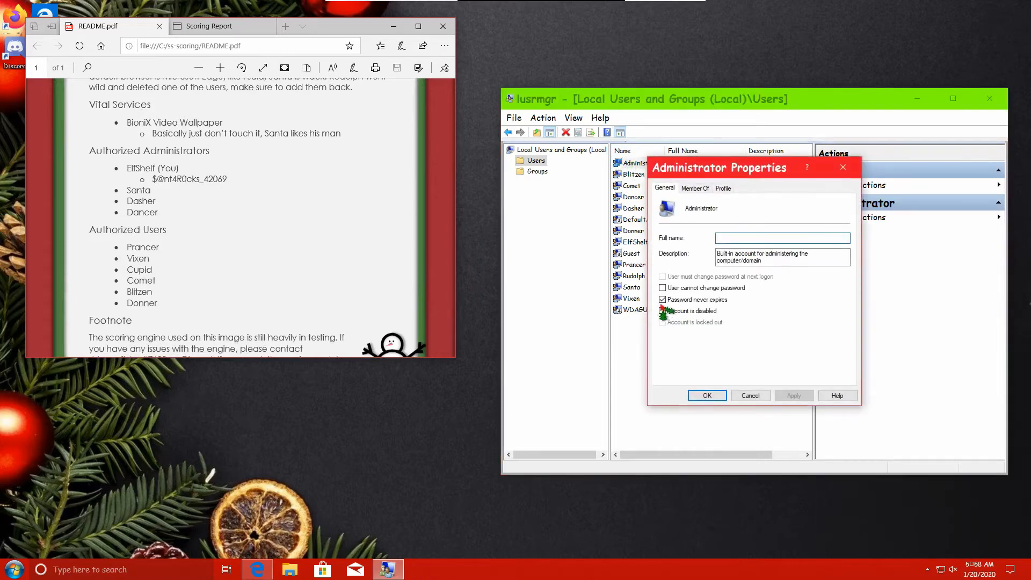
left_click(663, 311)
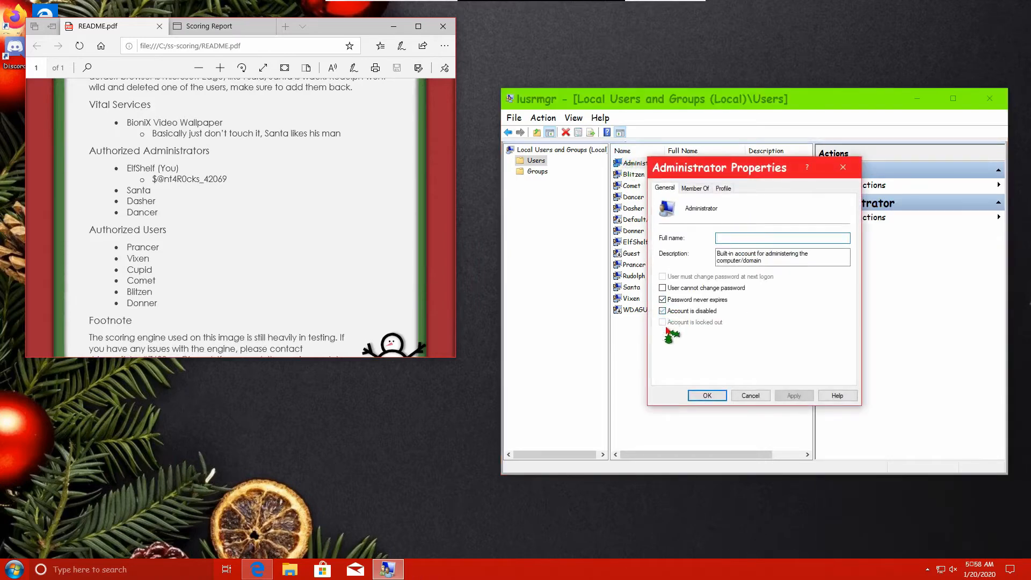
left_click(706, 395)
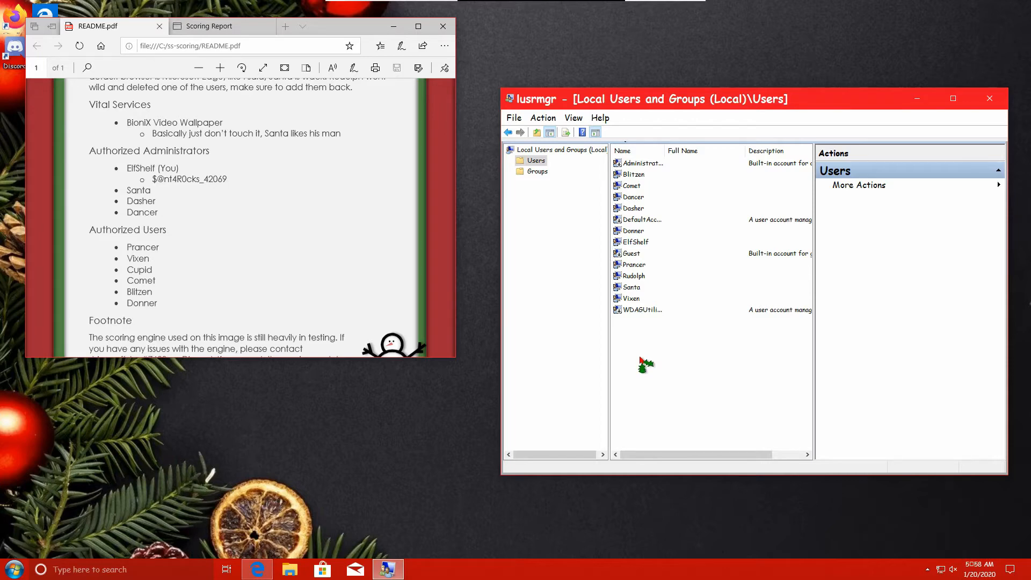
- Create the missing user Cupid with a blank password and the default account options
right_click(640, 360)
left_click(666, 368)
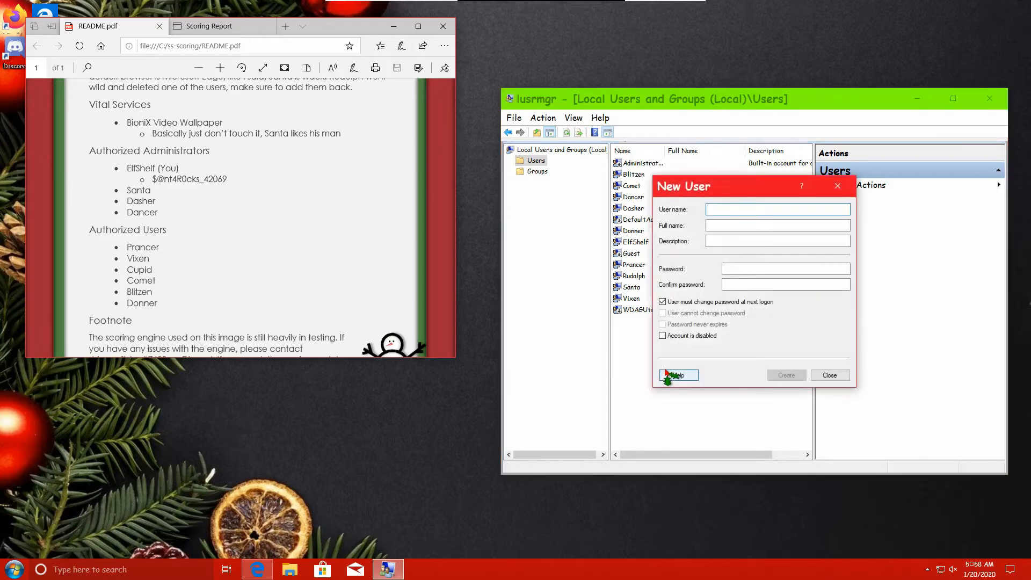
type("Cupid")
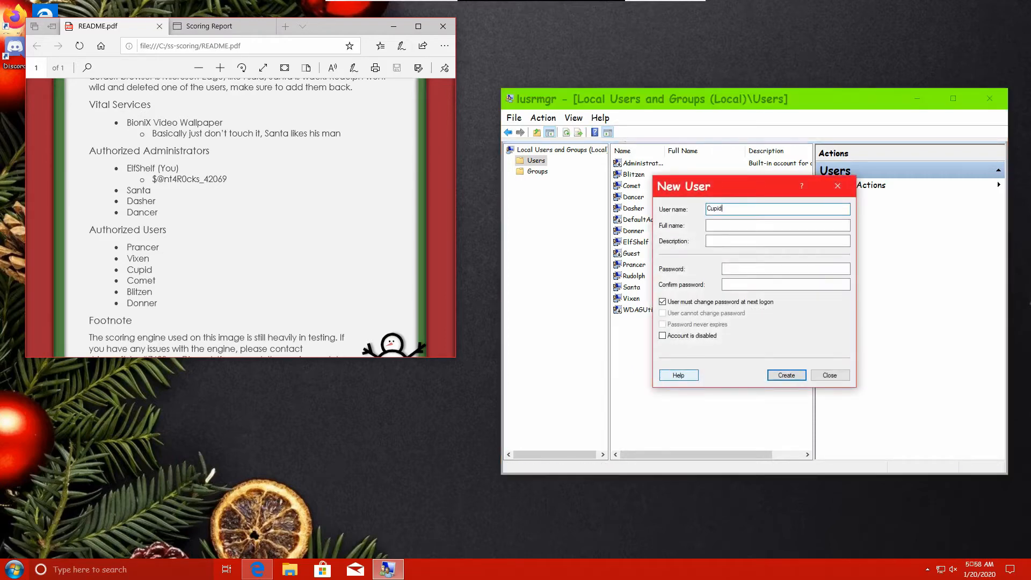
key("Return")
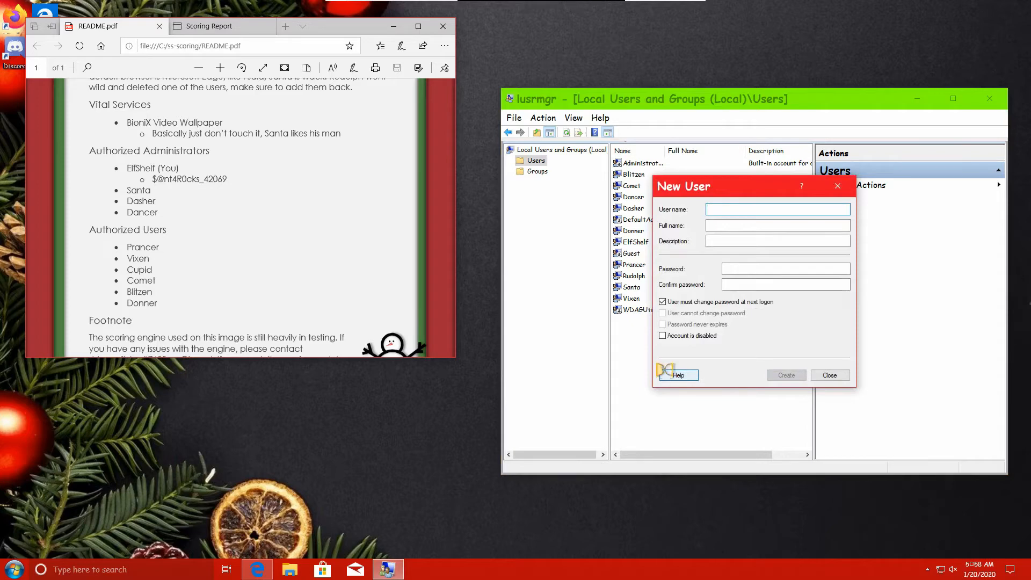
left_click(834, 377)
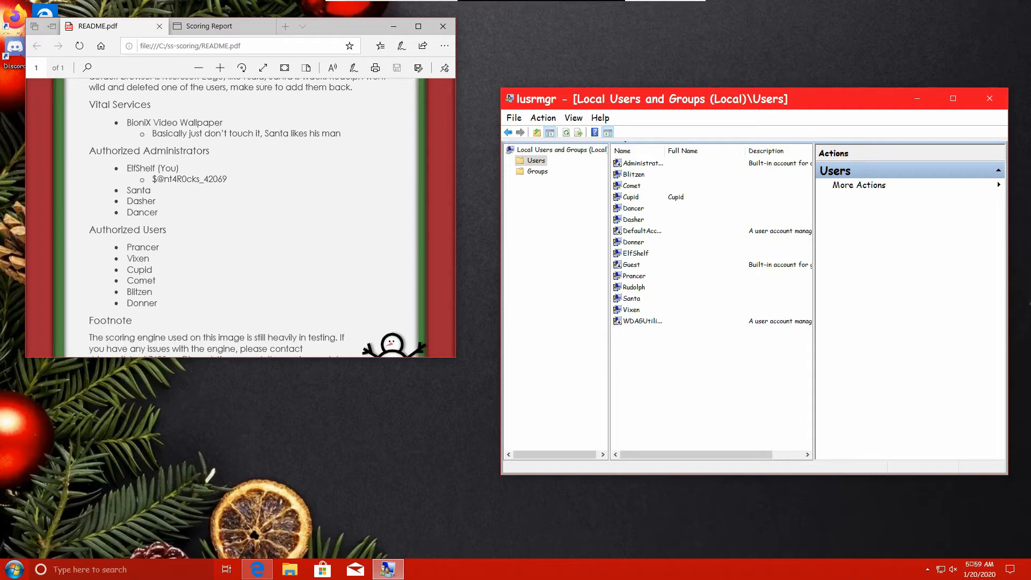
- Delete the unauthorized administrator account Rudolph from the local users
right_click(630, 288)
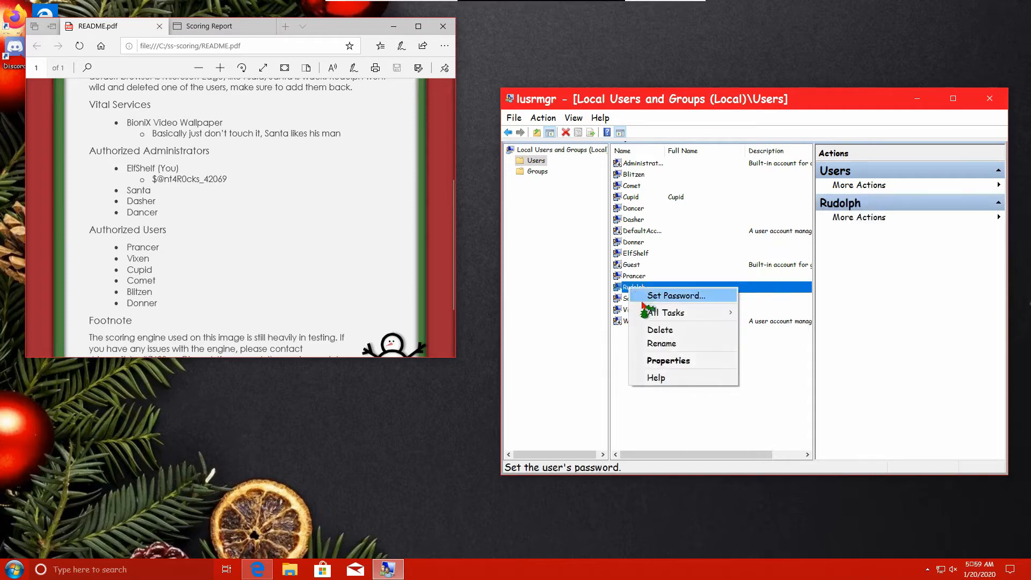
left_click(650, 331)
left_click(804, 349)
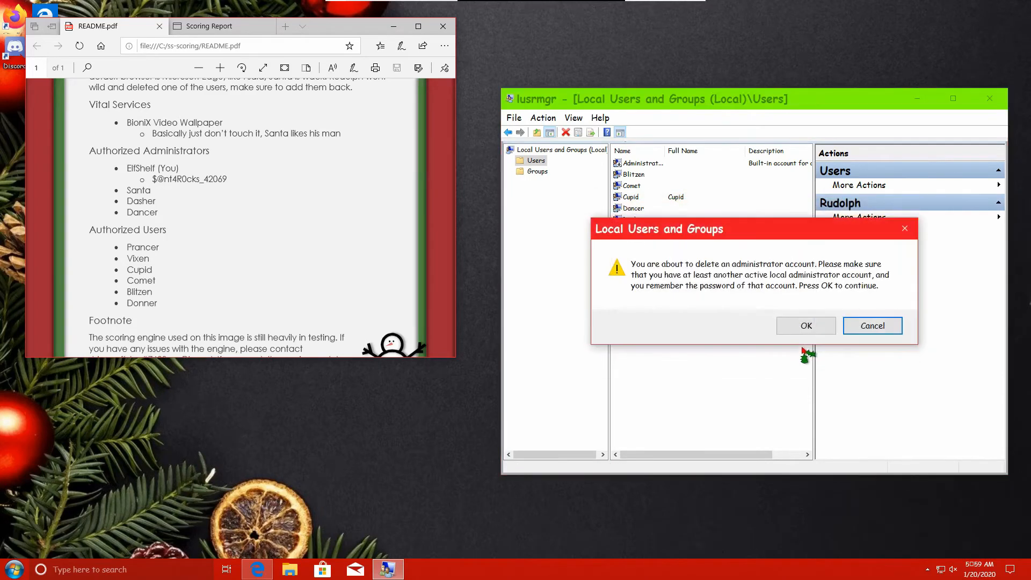
left_click(808, 327)
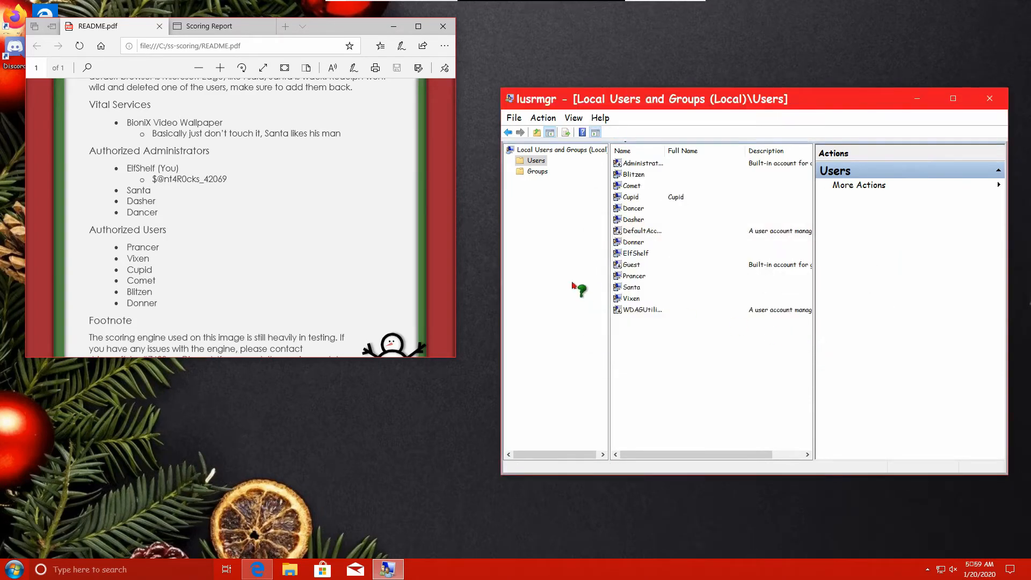
- Remove Prancer from the members of the Administrators group
left_click(537, 171)
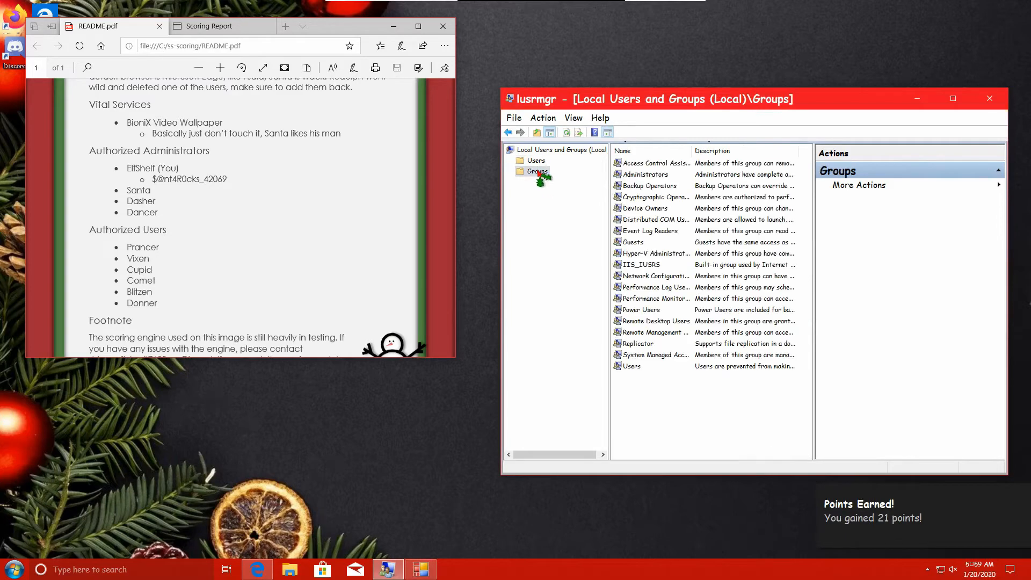
double_click(631, 175)
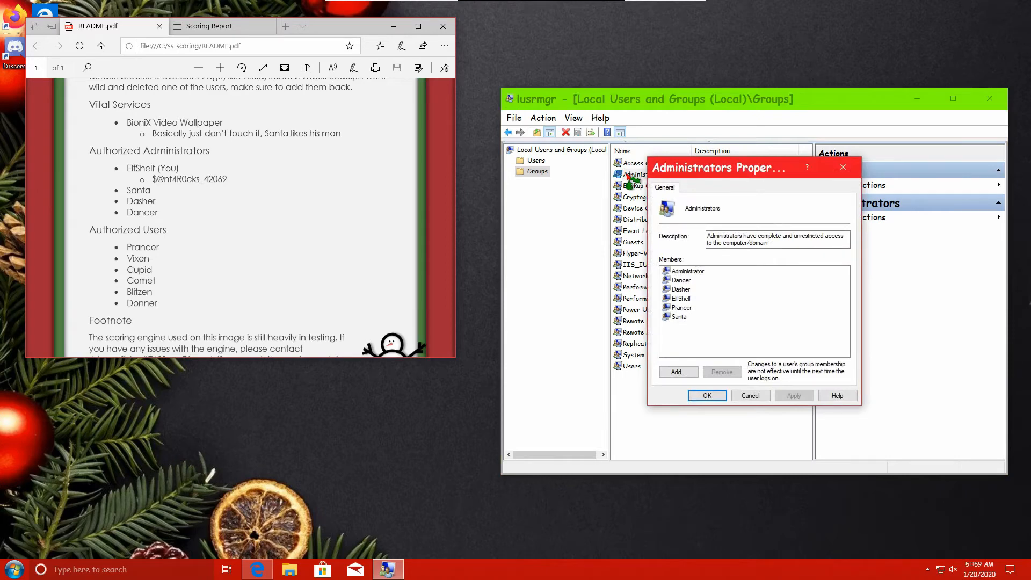
left_click(680, 308)
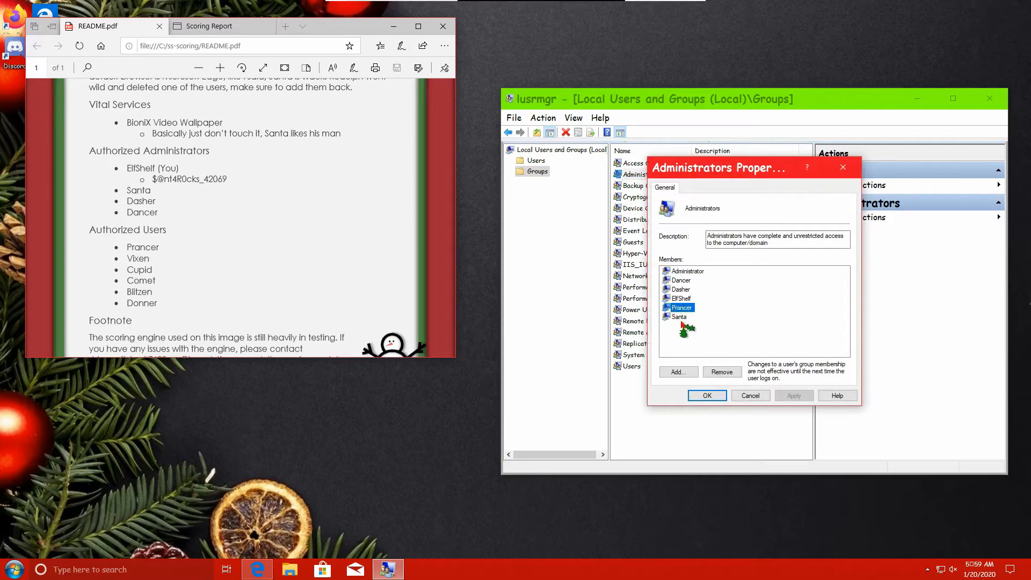
left_click(713, 375)
left_click(723, 398)
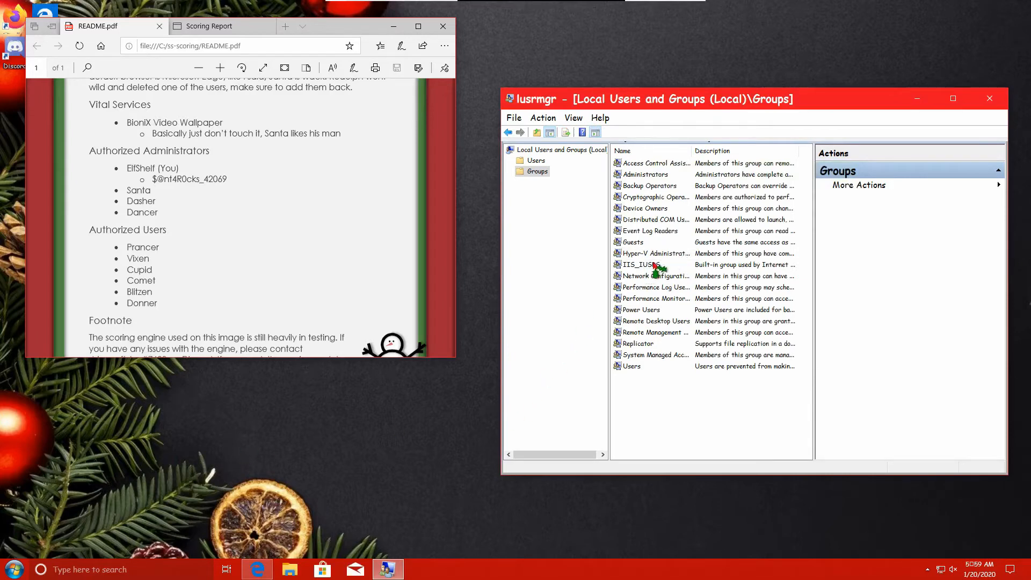
- Close Local Users and Groups and move the README window clear of the desktop shortcuts
left_click(990, 99)
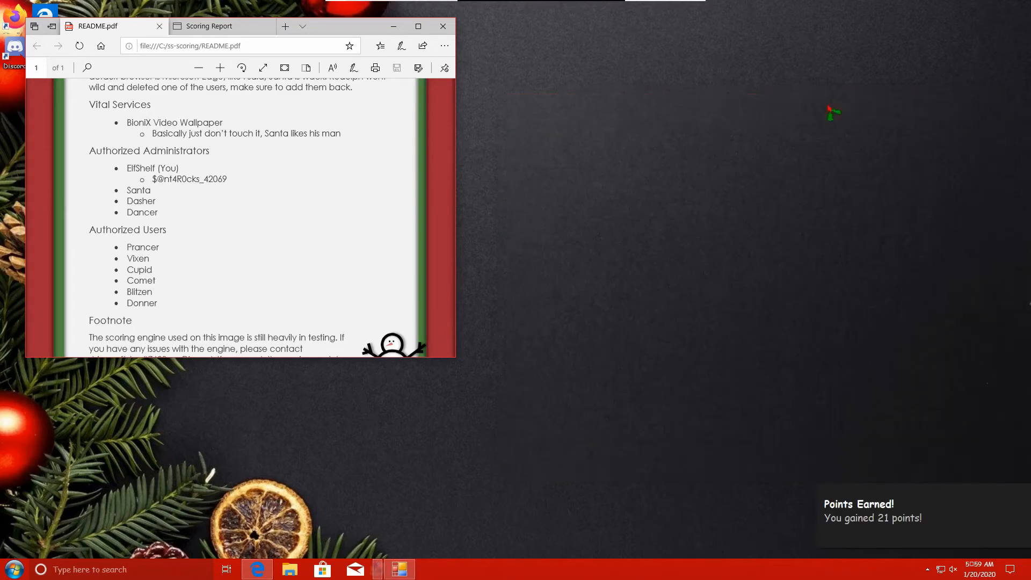
left_click_drag(340, 27, 849, 70)
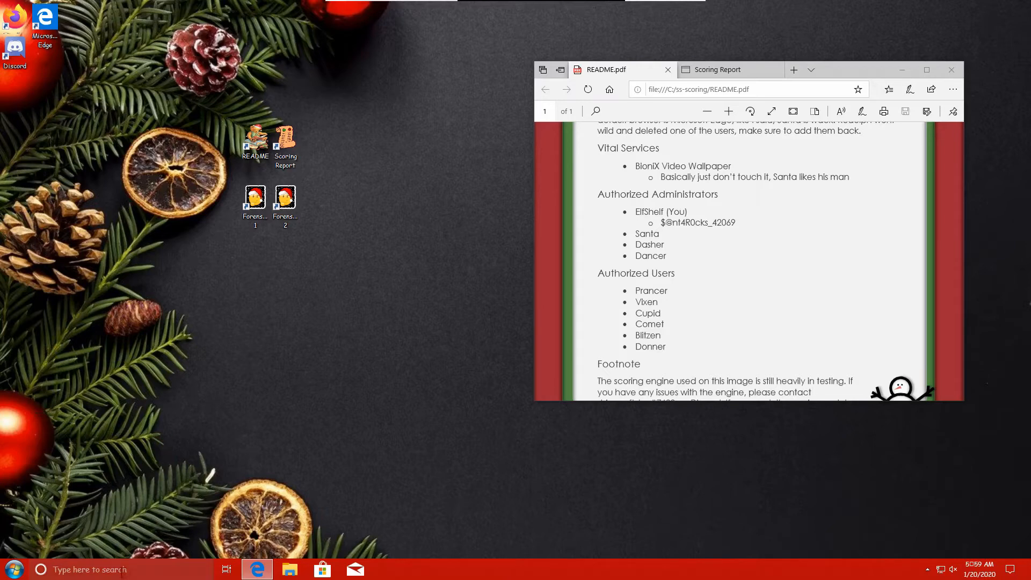
left_click(438, 382)
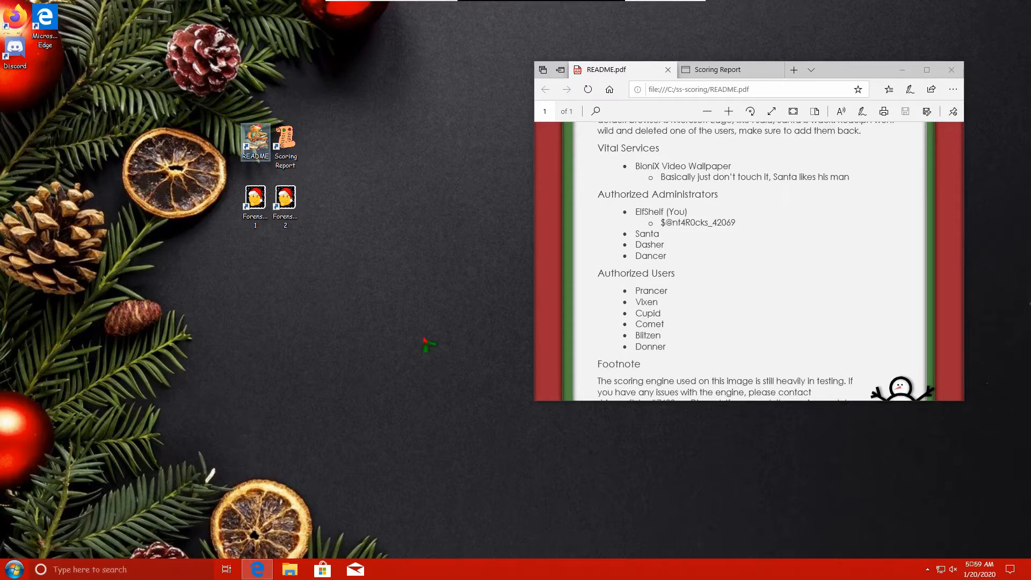
left_click(471, 333)
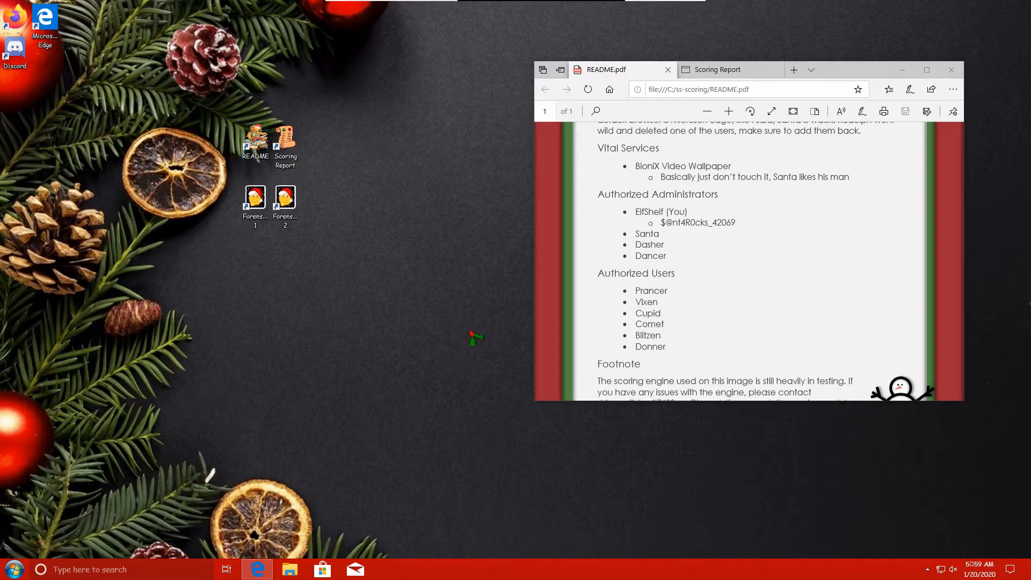
- Open the Services console, jump to the services starting with W, and maximize the window
key("super+r")
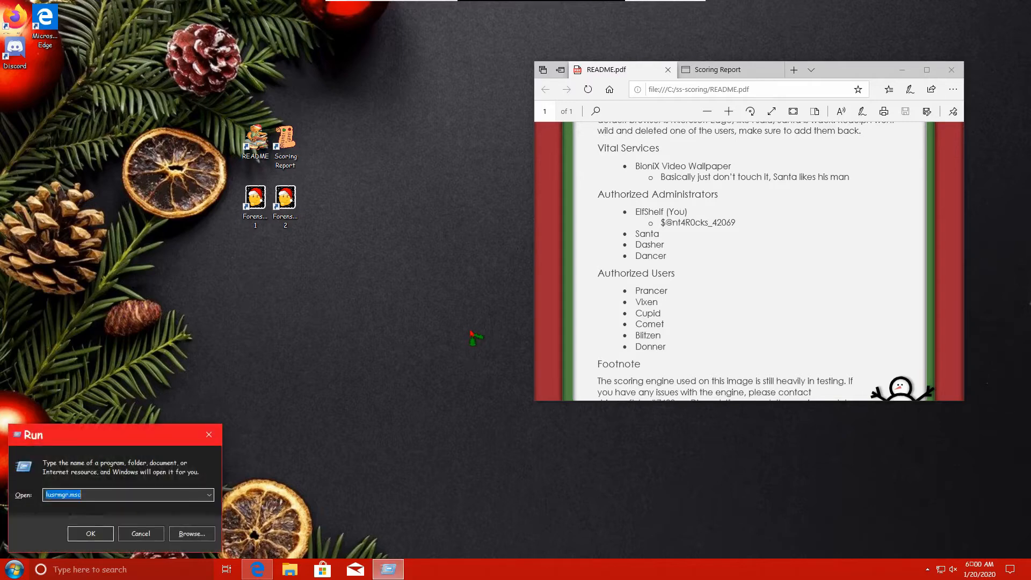
type("services")
key("Return")
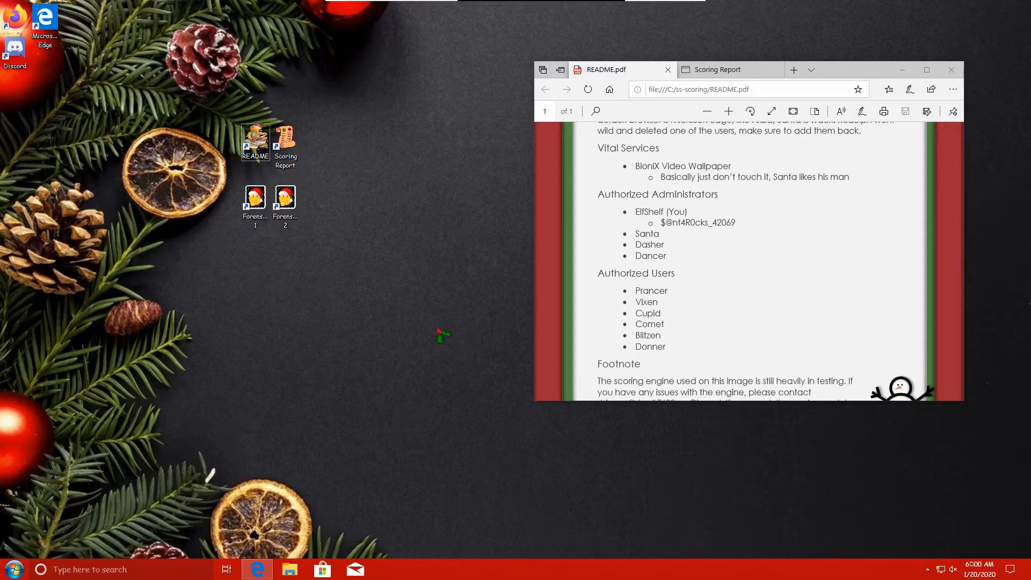
left_click(270, 198)
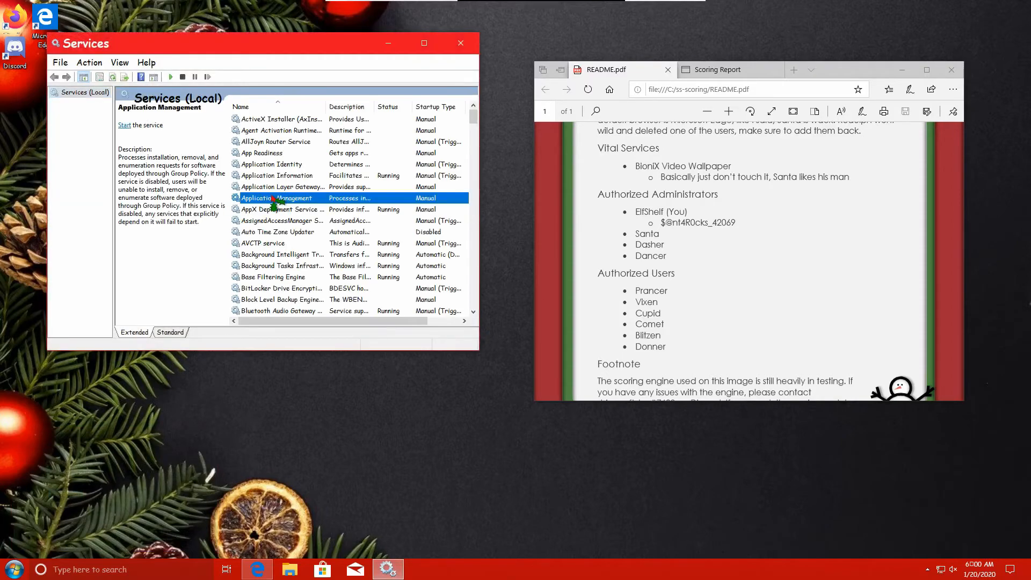
key("w")
left_click(433, 39)
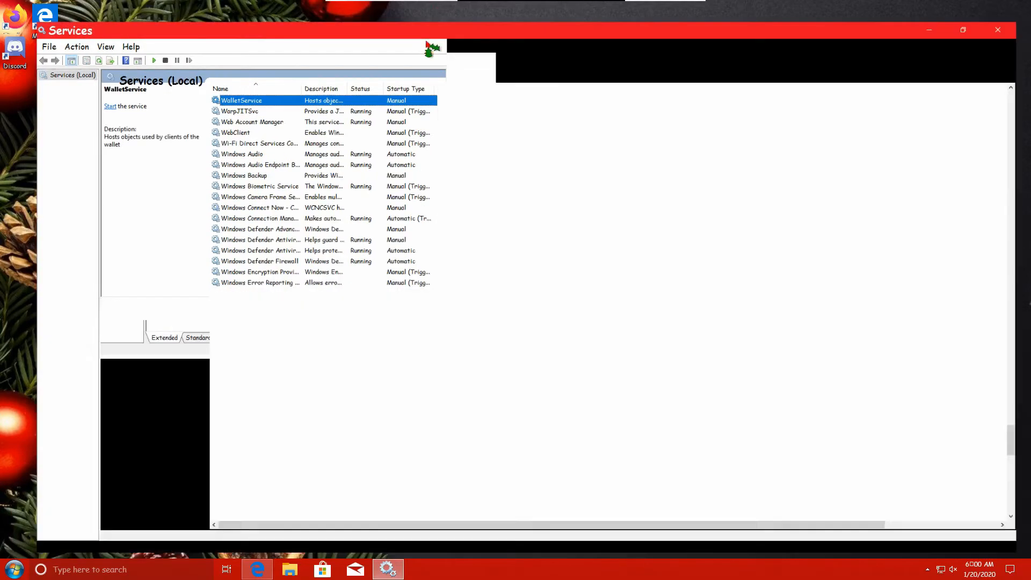
- Set the Windows Update service's startup type to Automatic and close the Services console
scroll(229, 510, "down", 2)
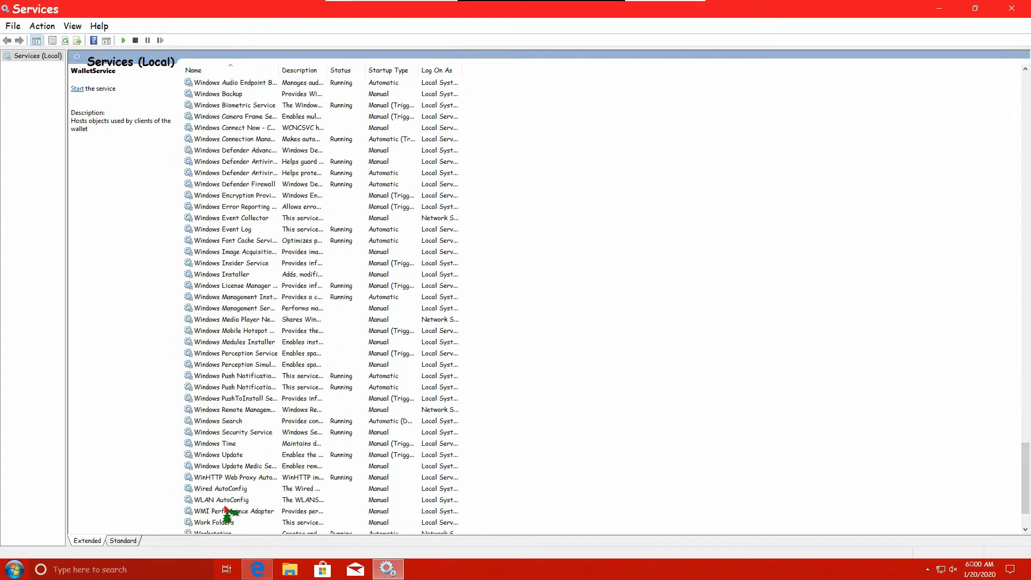
double_click(230, 455)
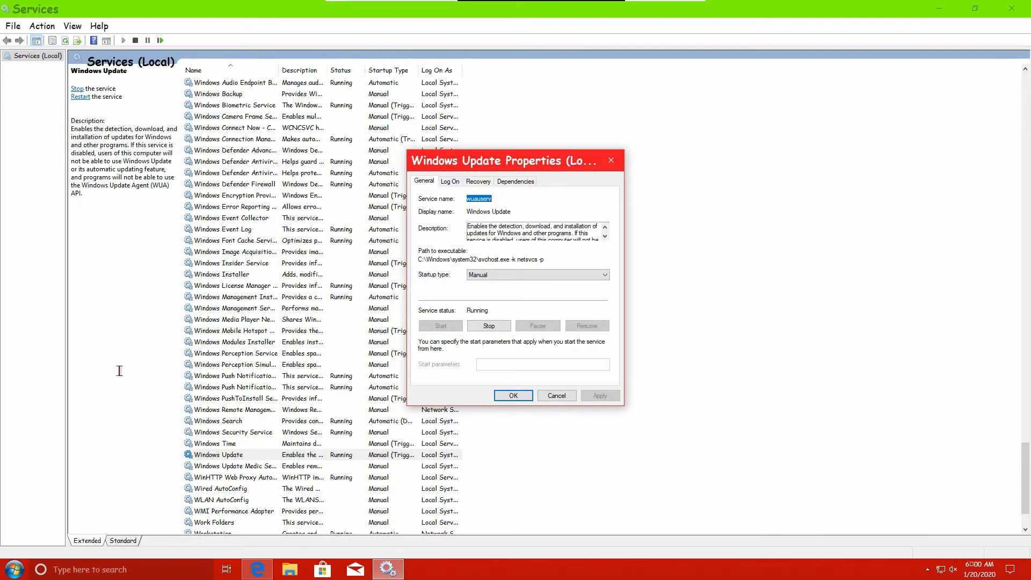
left_click(527, 275)
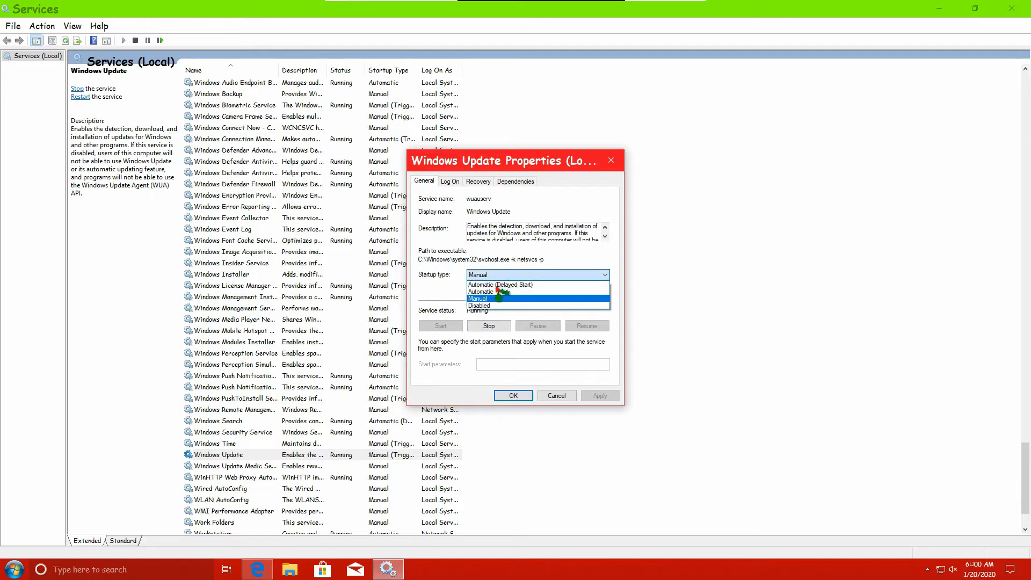
left_click(496, 291)
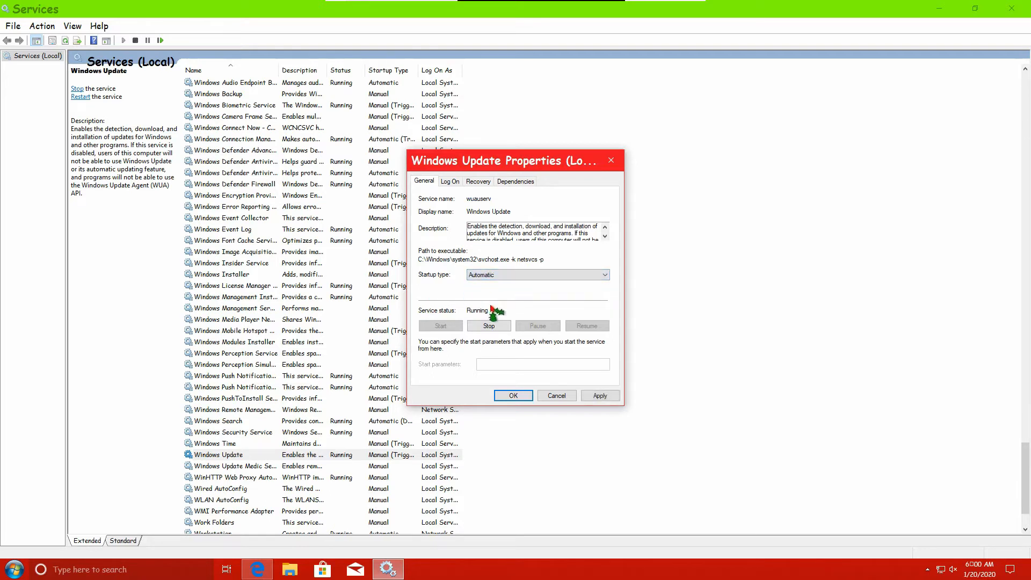
left_click(513, 397)
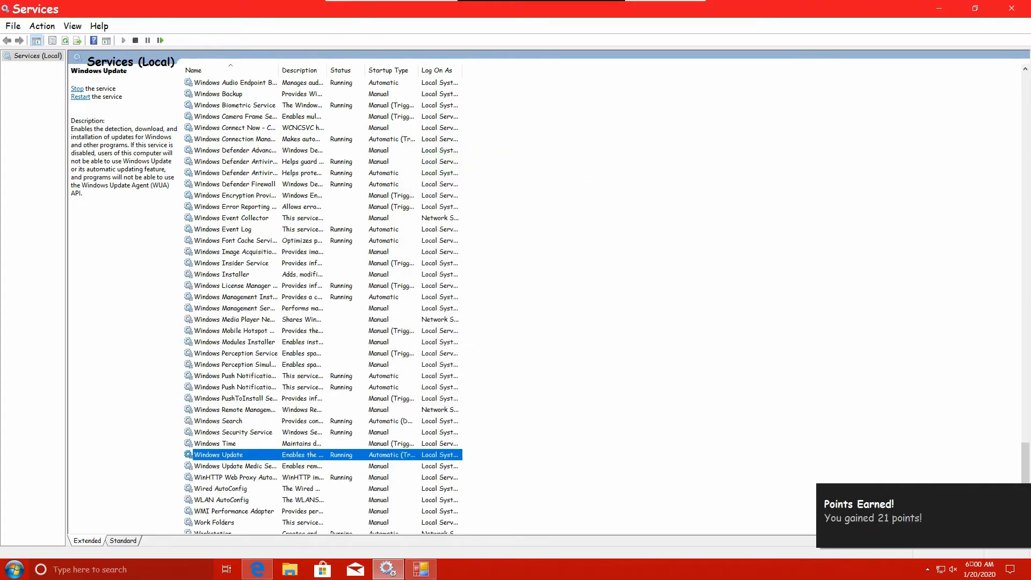
left_click(1012, 8)
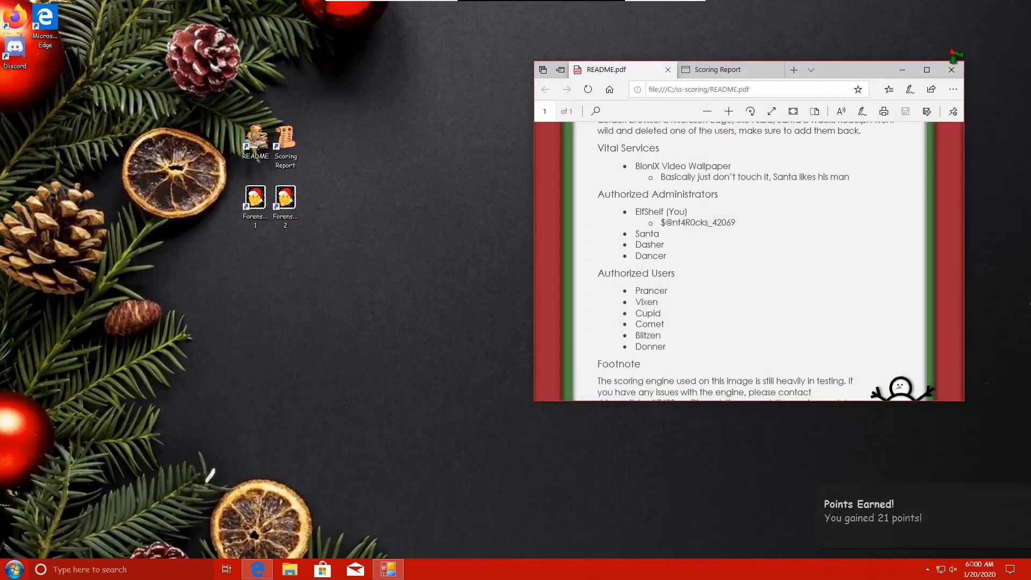
- Search the web for "everything program" in a new tab, open the voidtools site, and download and run the Everything 1.4.1.935 installer
left_click(794, 70)
type("everything program")
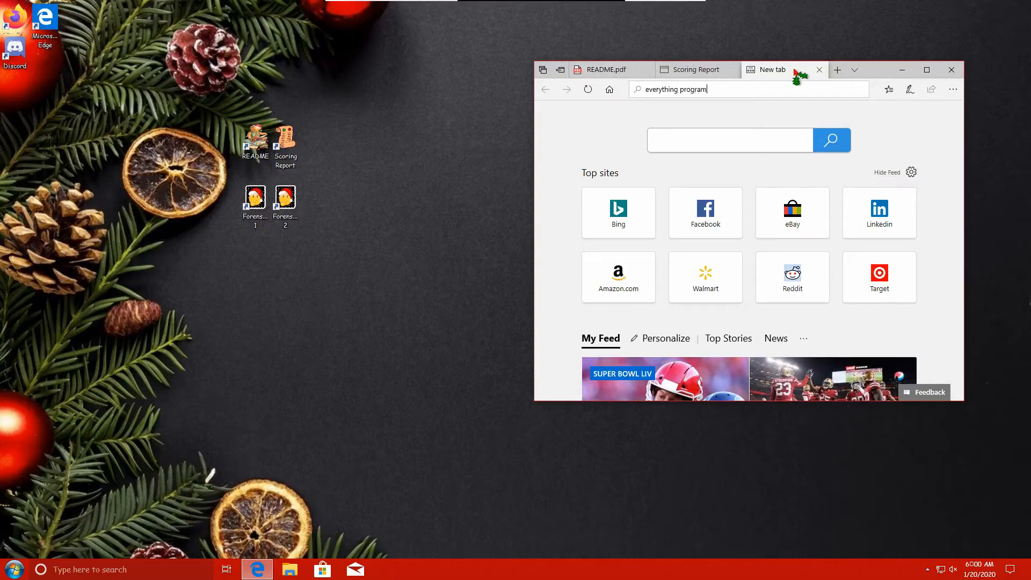
key("Return")
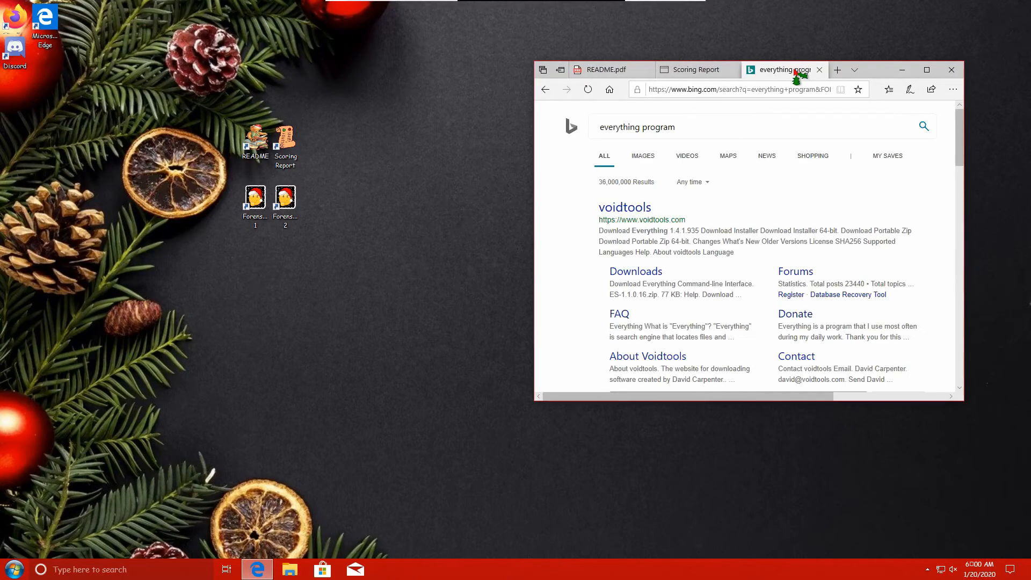
left_click(634, 214)
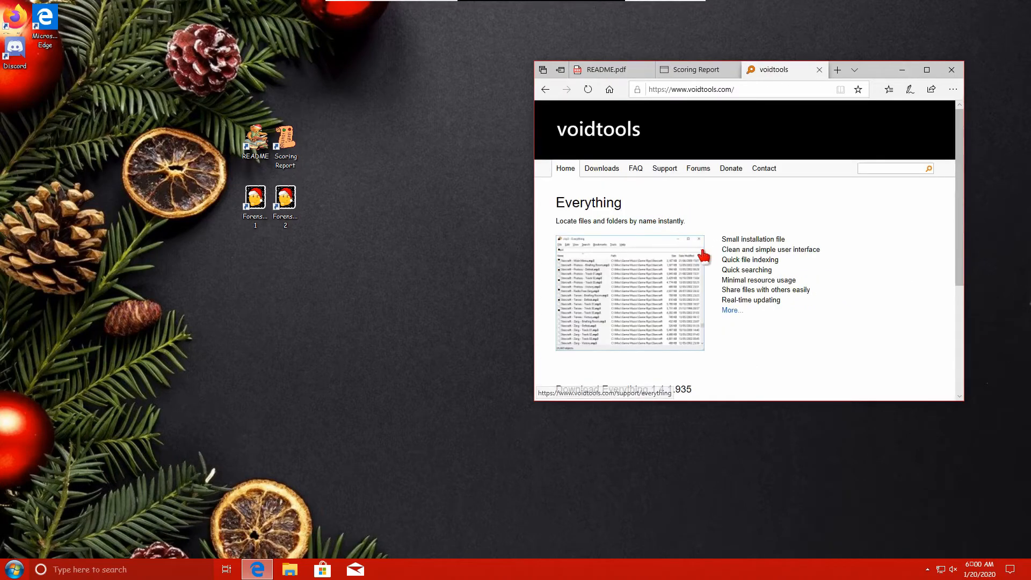
scroll(702, 257, "down", 3)
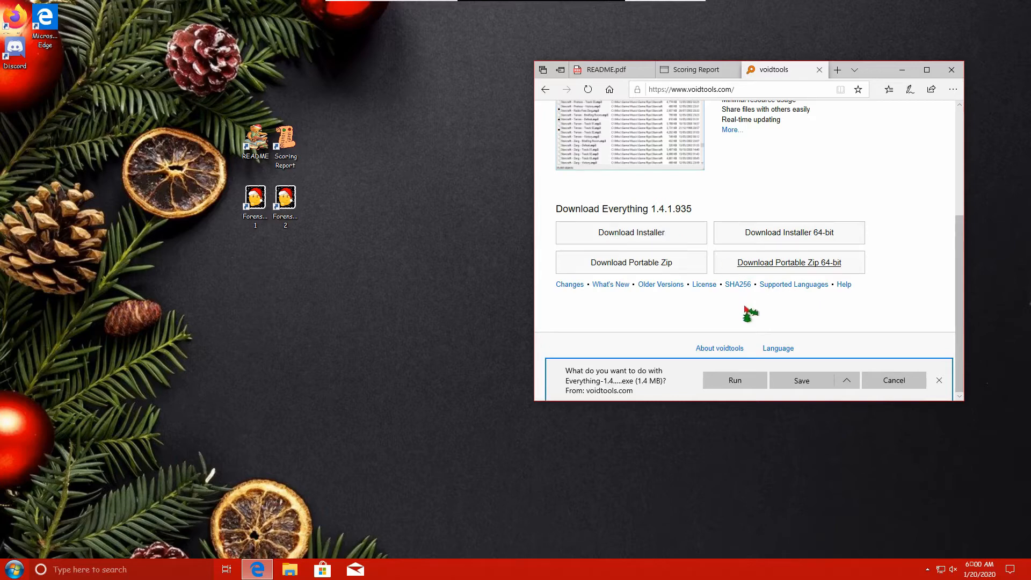
left_click(721, 385)
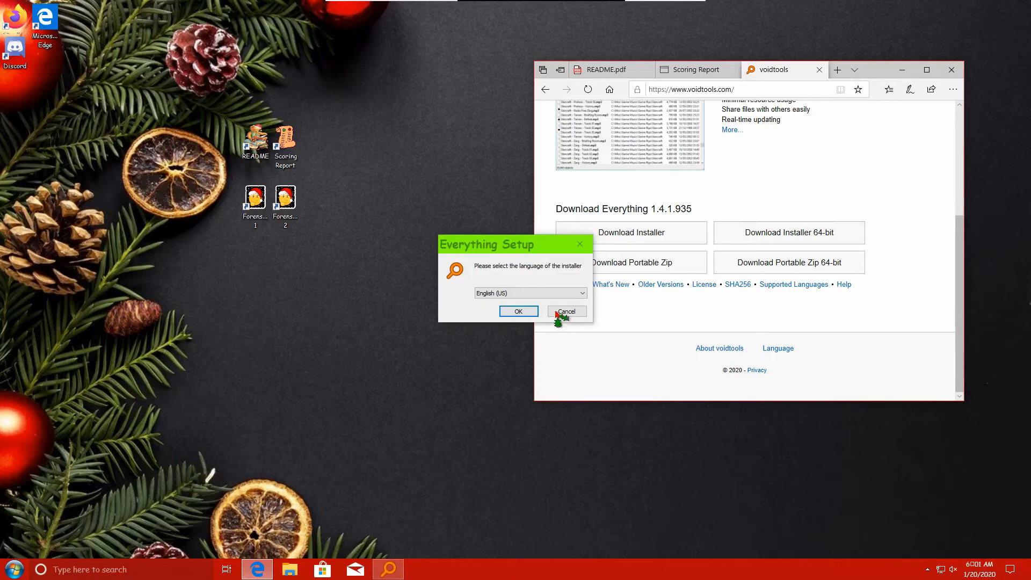
- Install Everything in English (US) to C:\Program Files (x86)\Everything with the default options and launch it
left_click(523, 313)
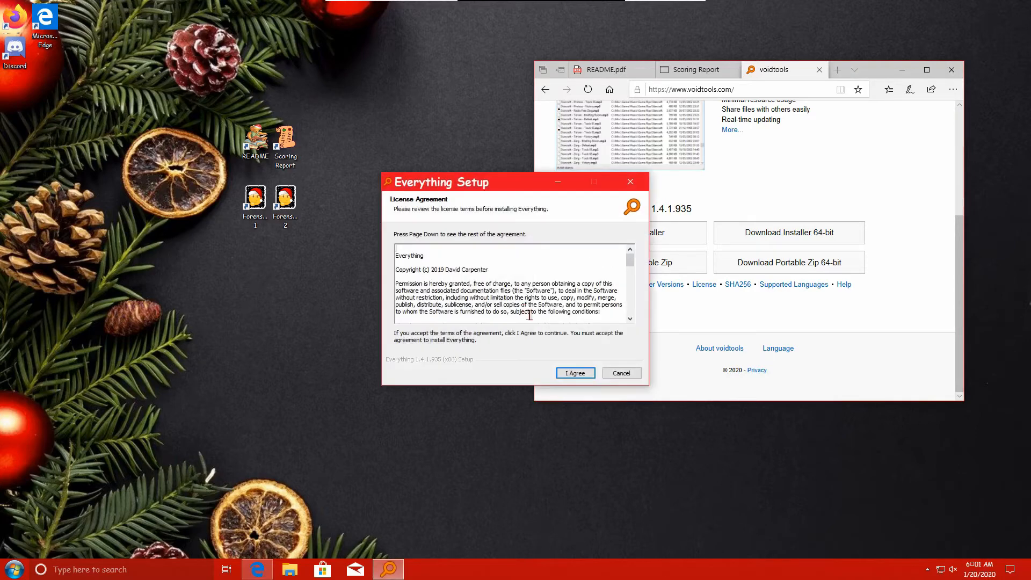
left_click(574, 372)
left_click(573, 372)
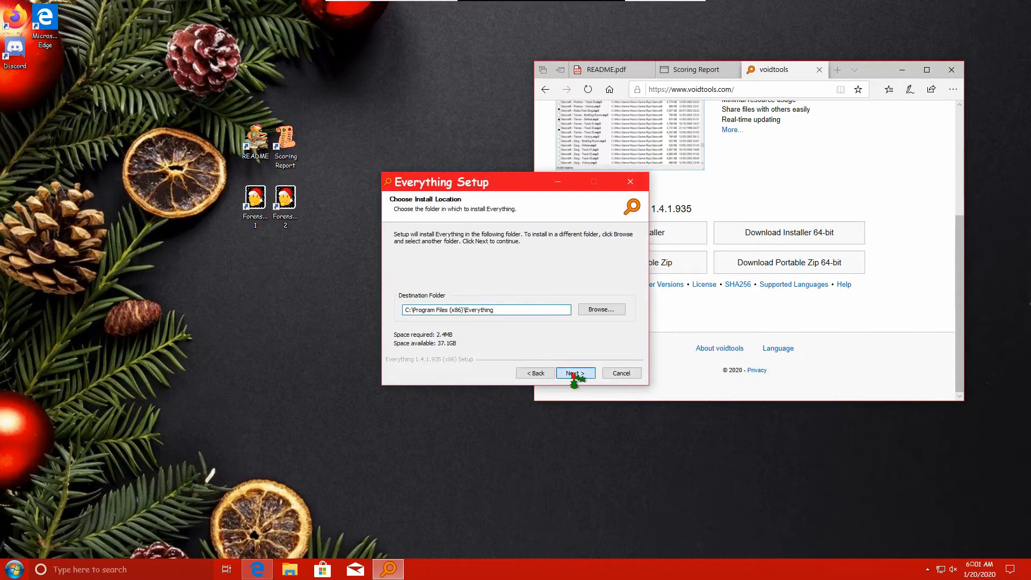
left_click(572, 373)
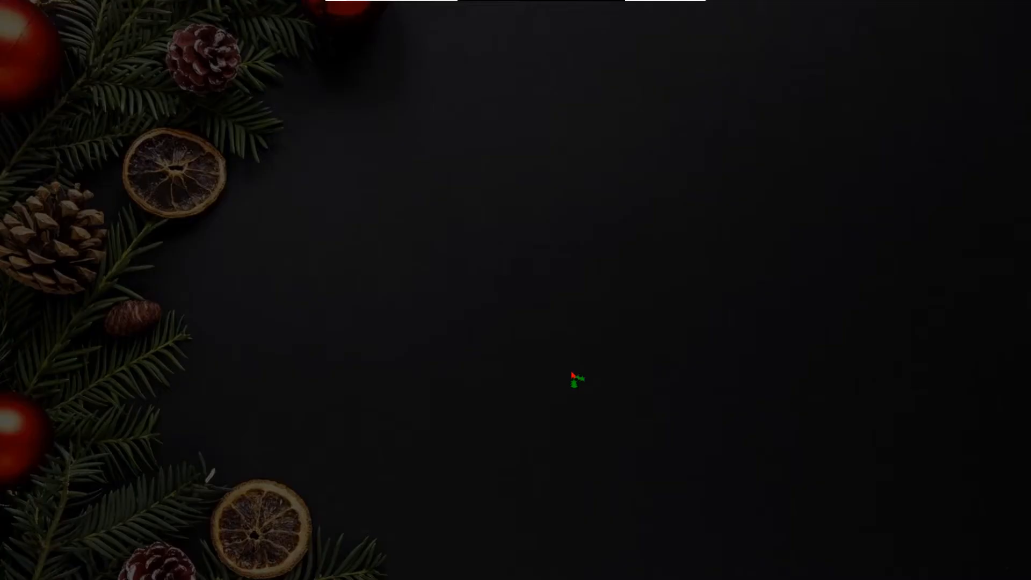
left_click(480, 359)
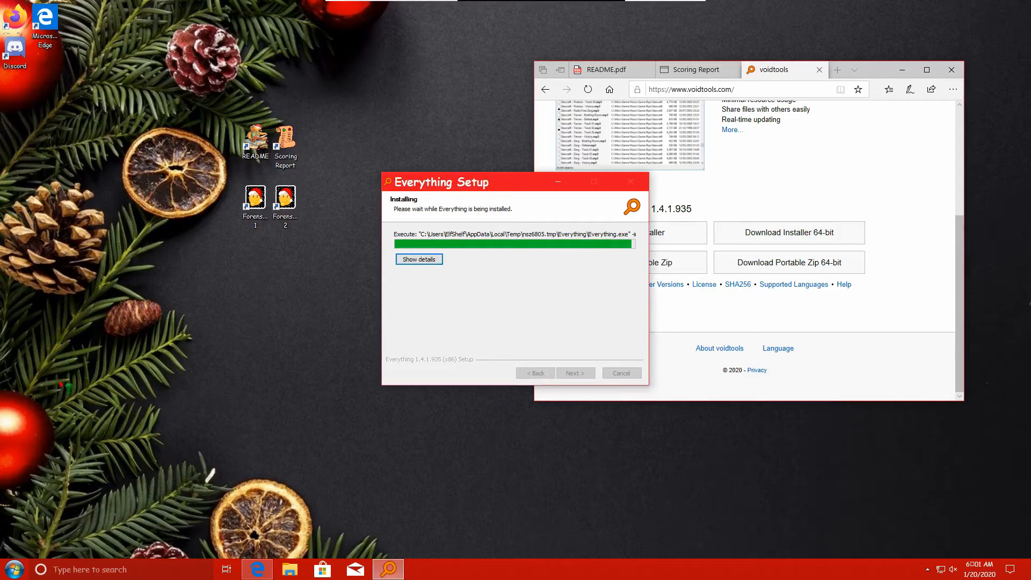
left_click(588, 375)
left_click(575, 373)
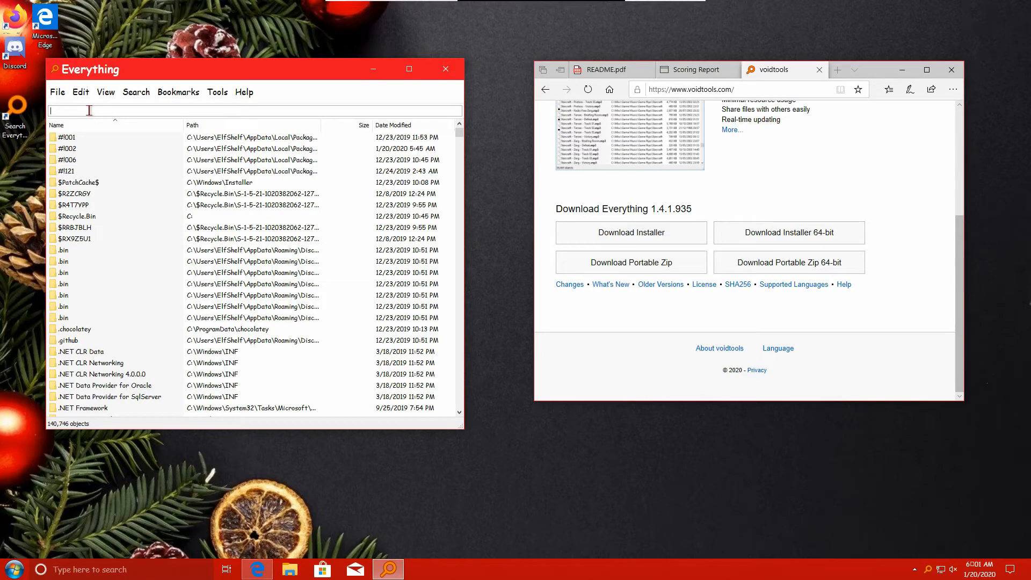
- Search Everything for *.png files and sort the results by path
type("*")
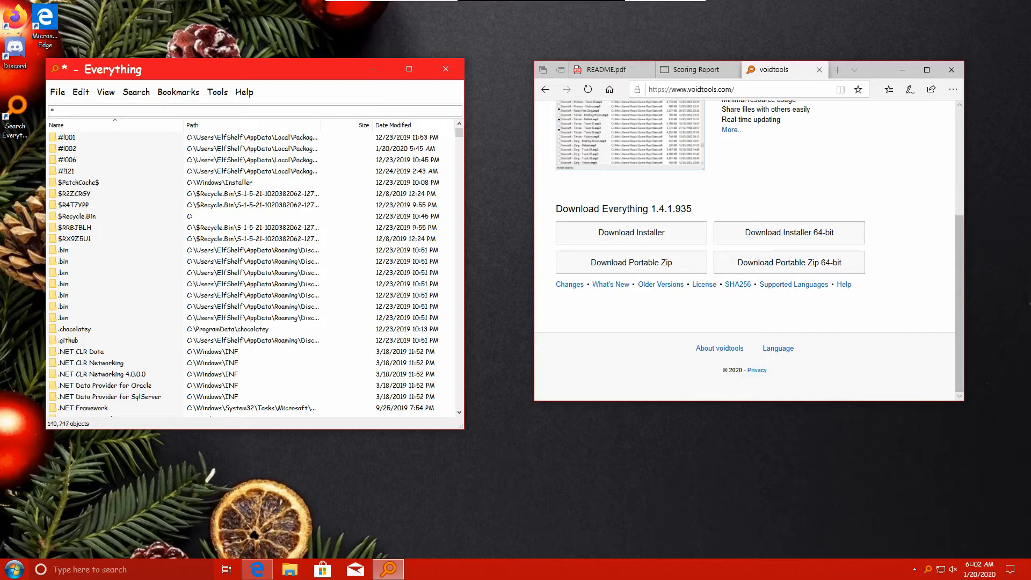
type(".mpeg")
key("BackSpace")
key("BackSpace")
key("BackSpace")
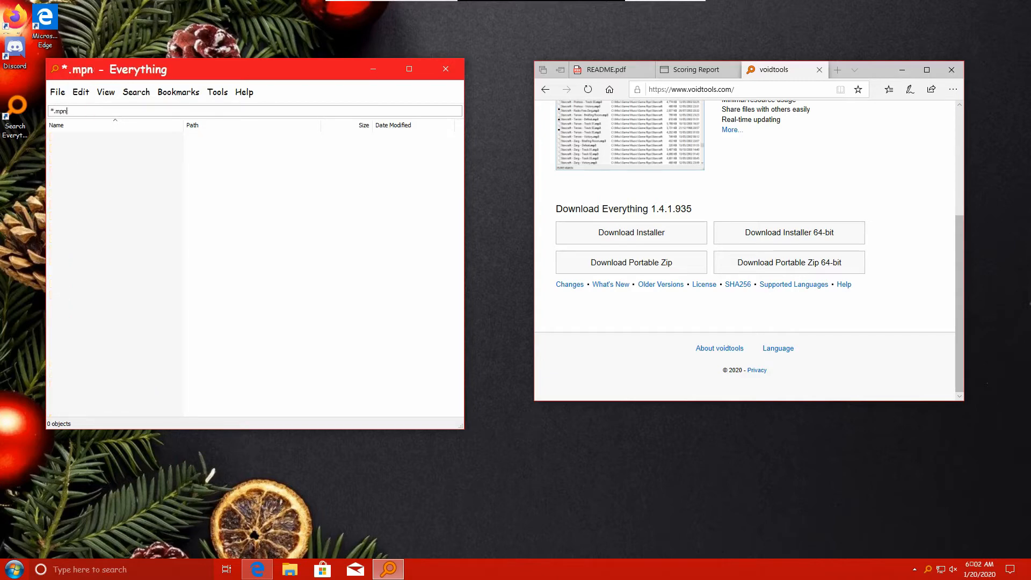
key("BackSpace")
type("png")
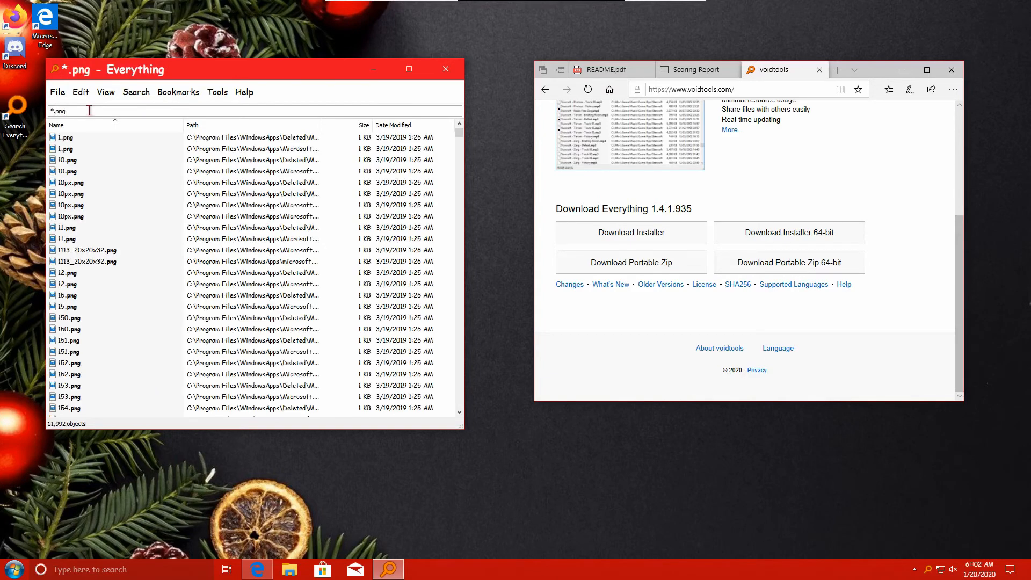
left_click(209, 130)
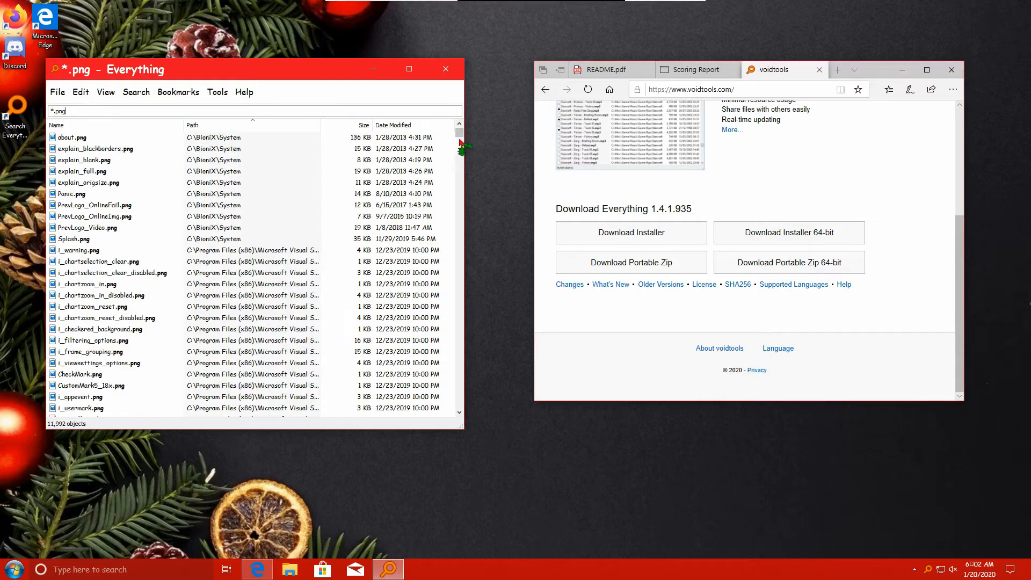
- Find Rudolph_is_dumb.png in C:\Universal Truths among the results and delete it
left_click_drag(460, 137, 460, 304)
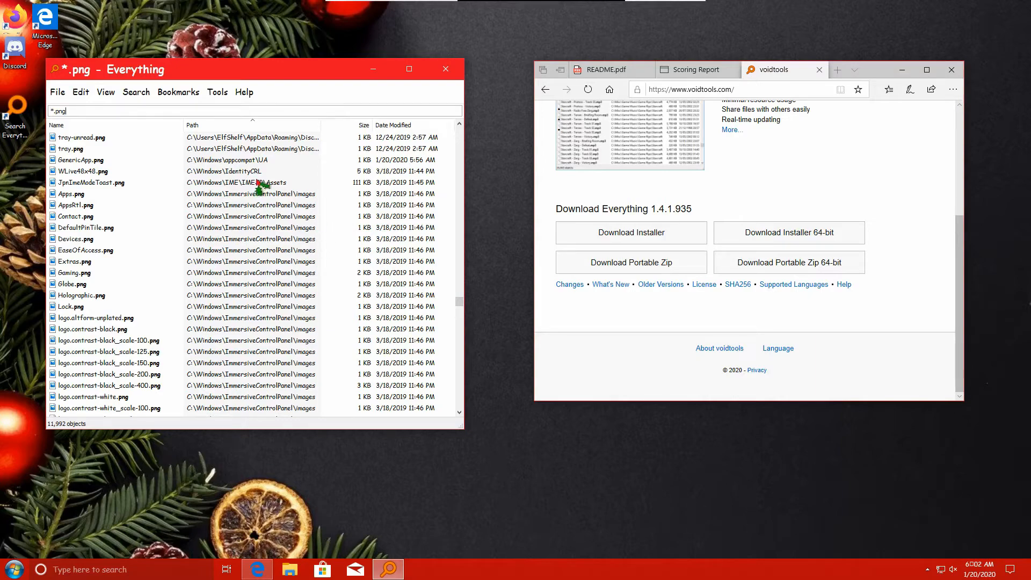
scroll(264, 220, "up", 1)
scroll(263, 220, "up", 15)
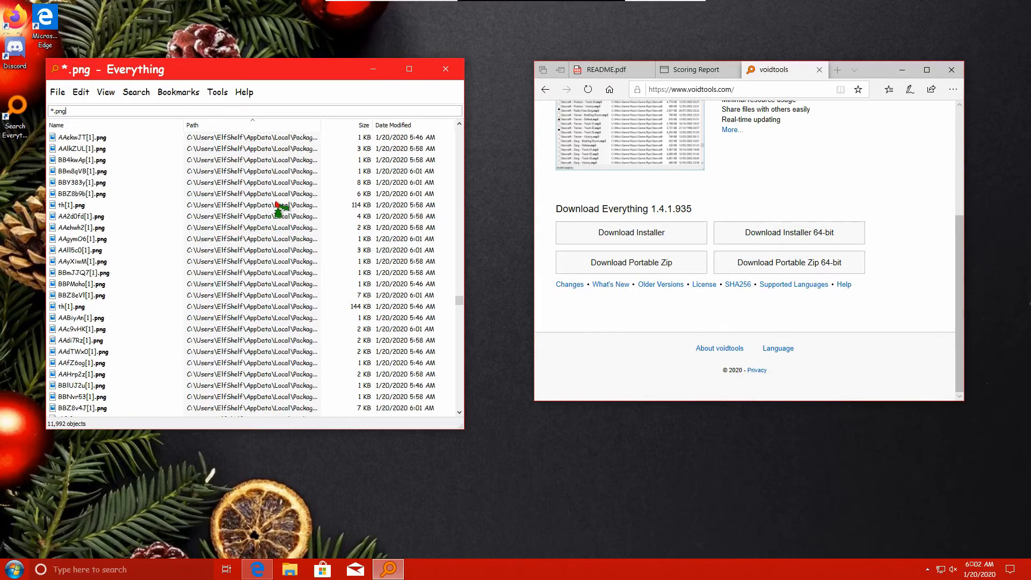
scroll(257, 280, "up", 10)
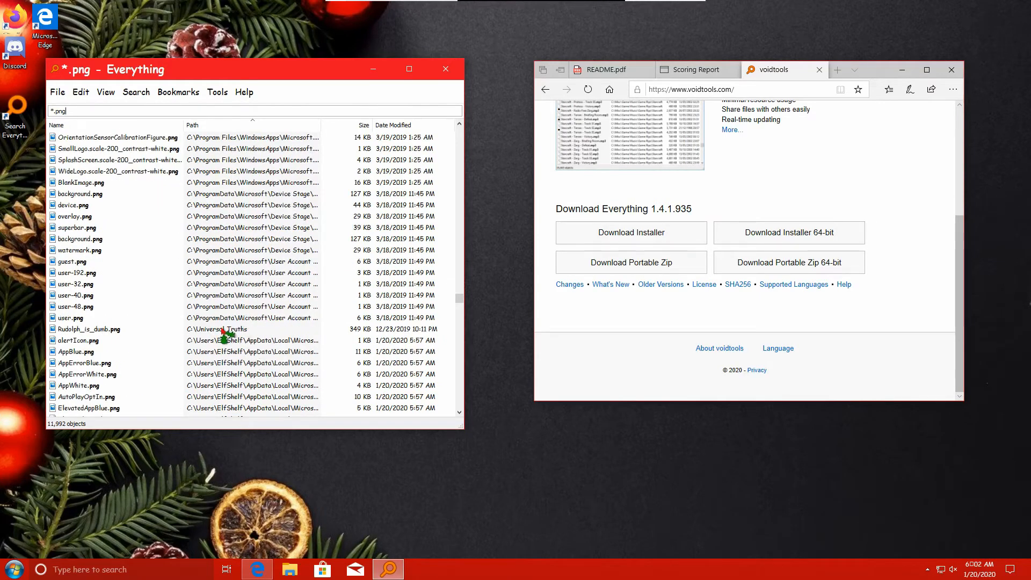
key("Tab")
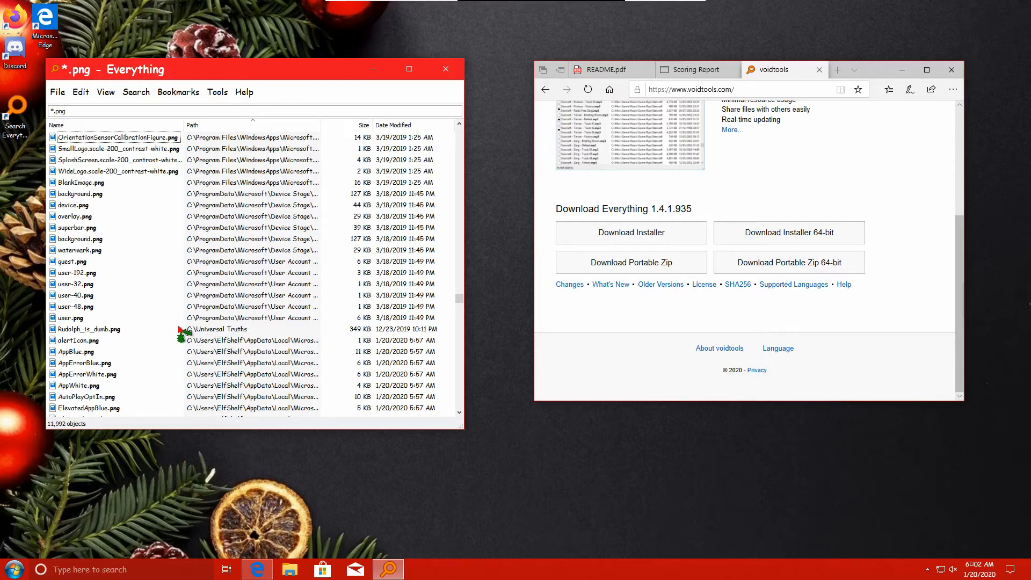
left_click(110, 329)
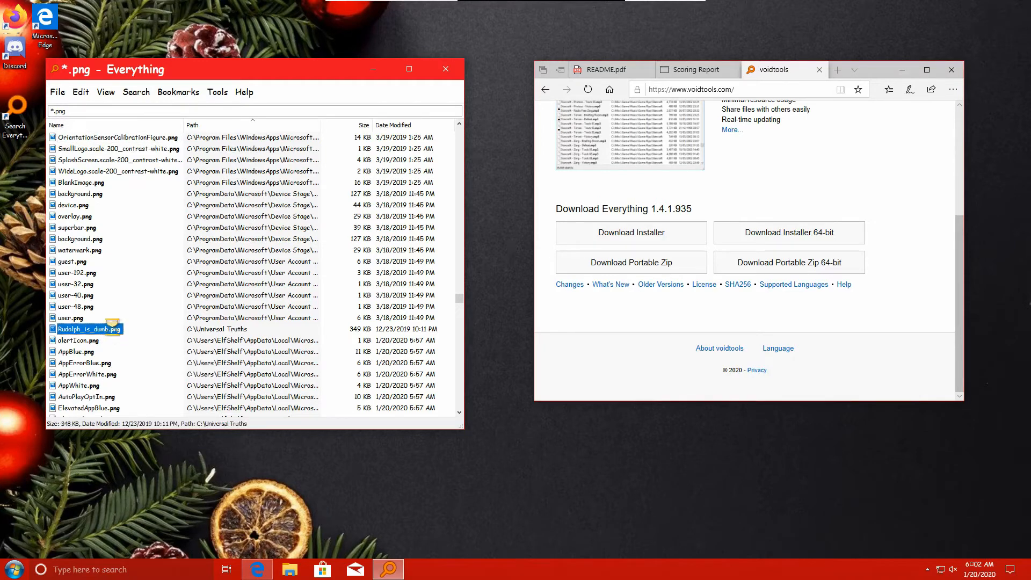
right_click(112, 327)
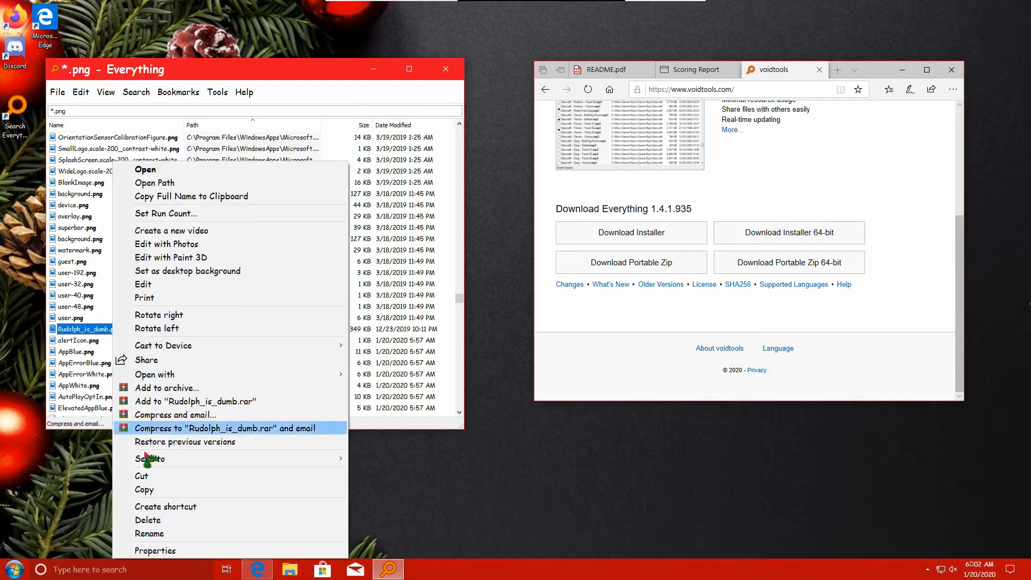
left_click(152, 520)
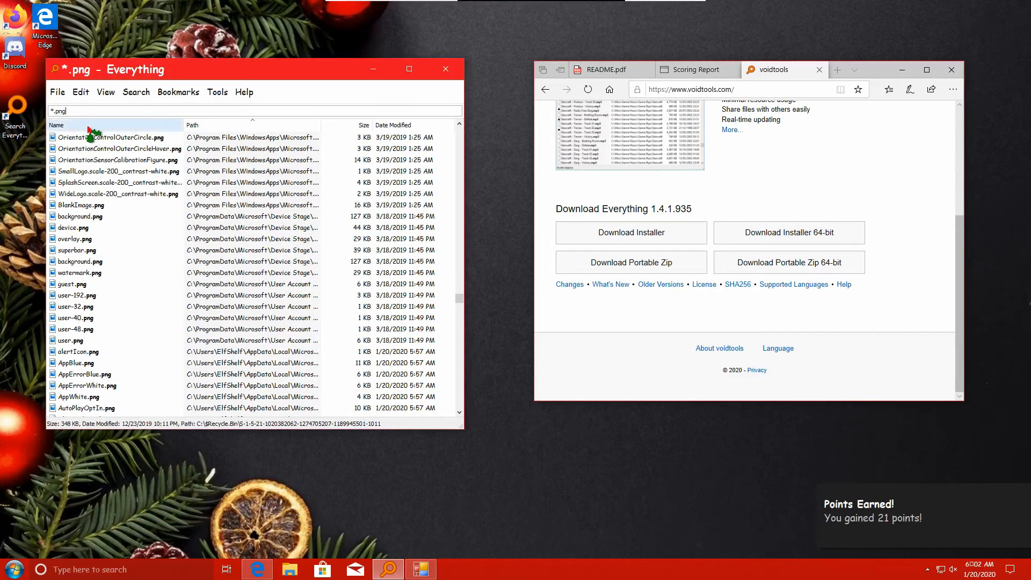
- Change the file search to *.mp3
key("BackSpace")
key("BackSpace")
key("BackSpace")
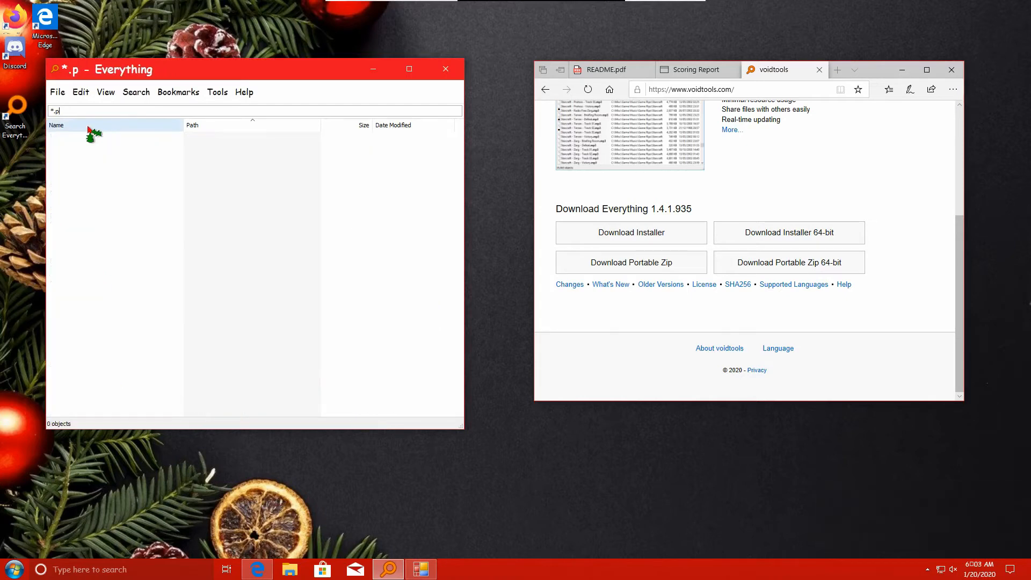
type("mp3")
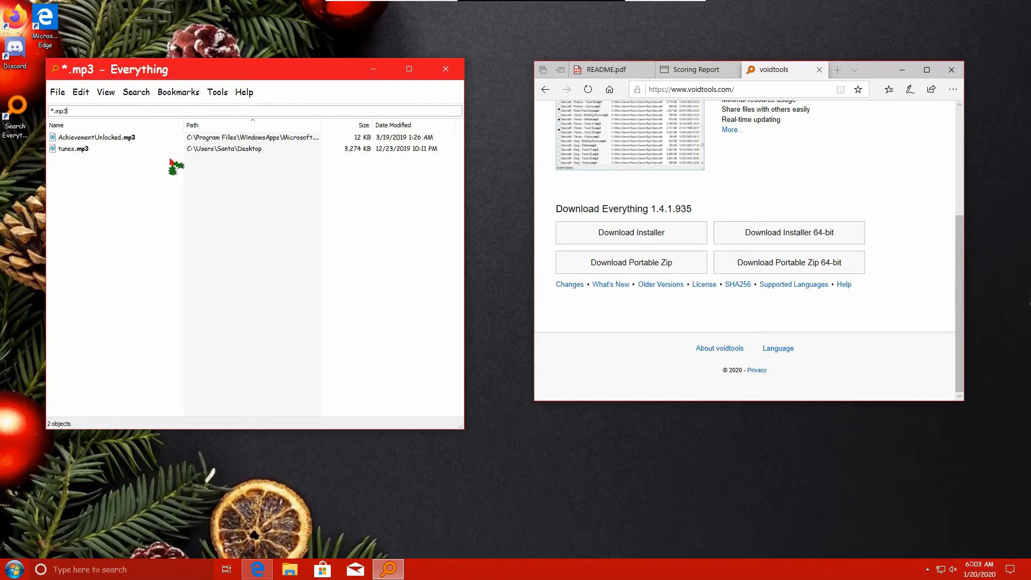
- Try to delete tunes.mp3 from the search results, then try to open its containing folder
right_click(85, 148)
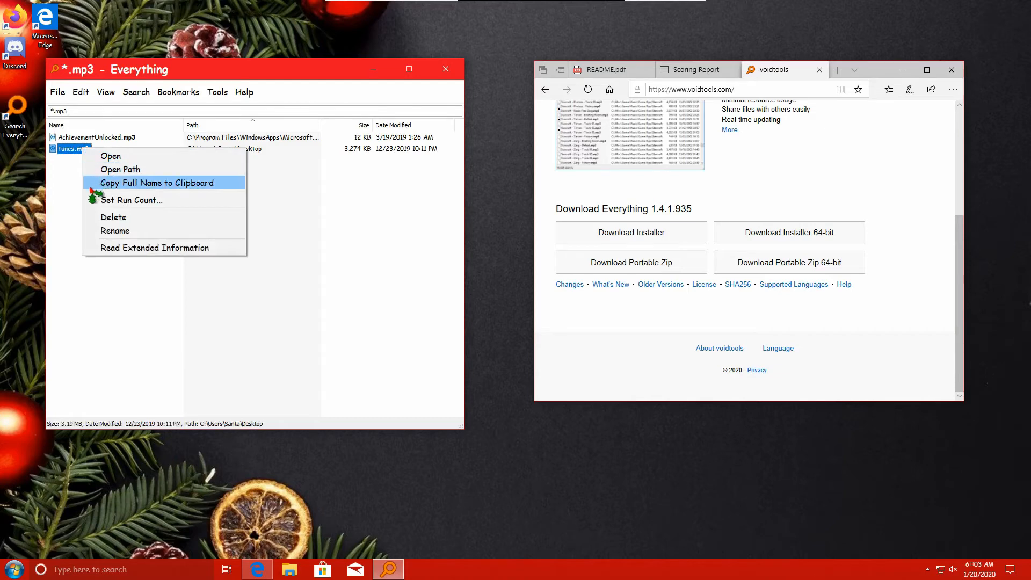
key("Escape")
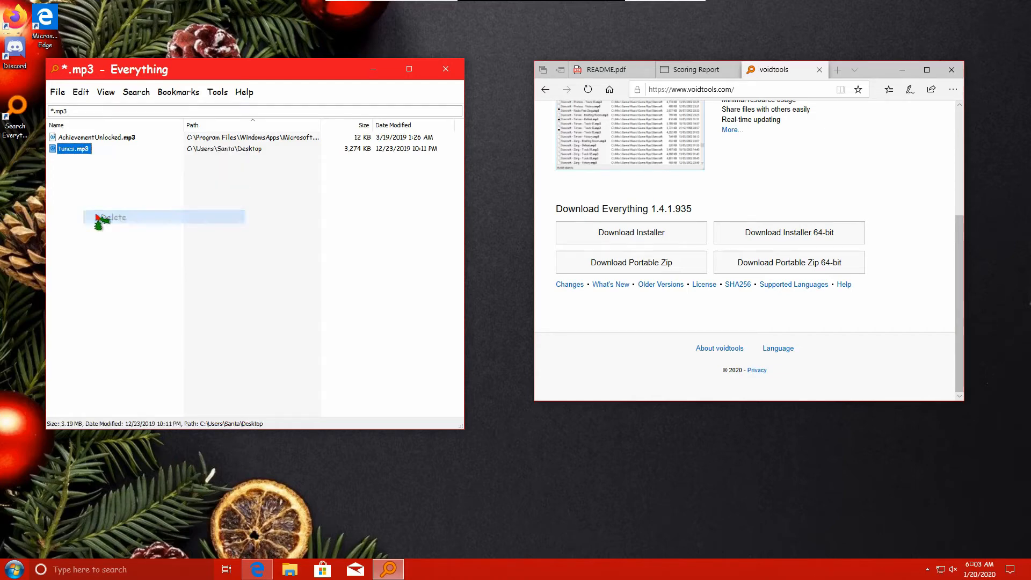
right_click(88, 152)
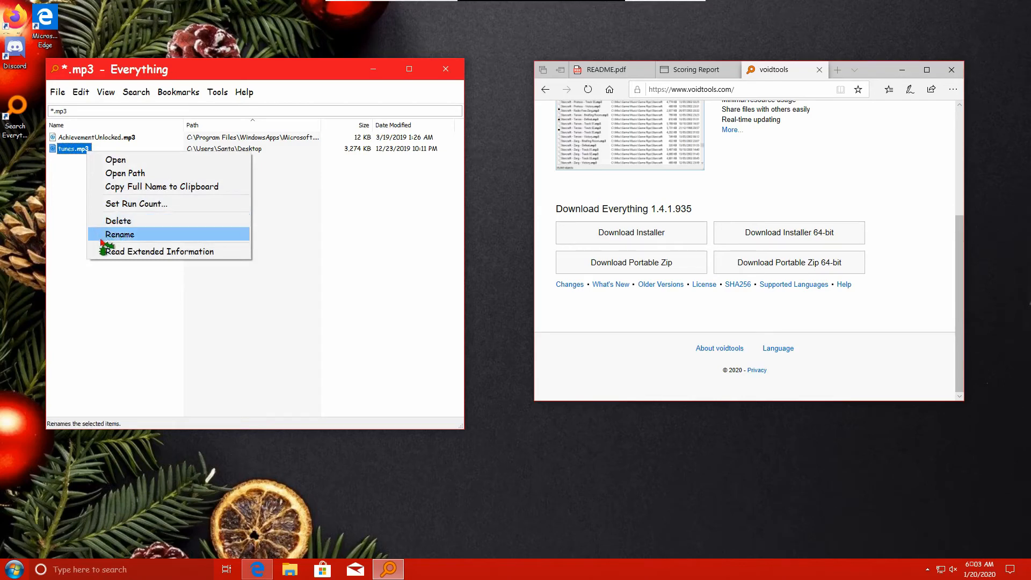
left_click(126, 173)
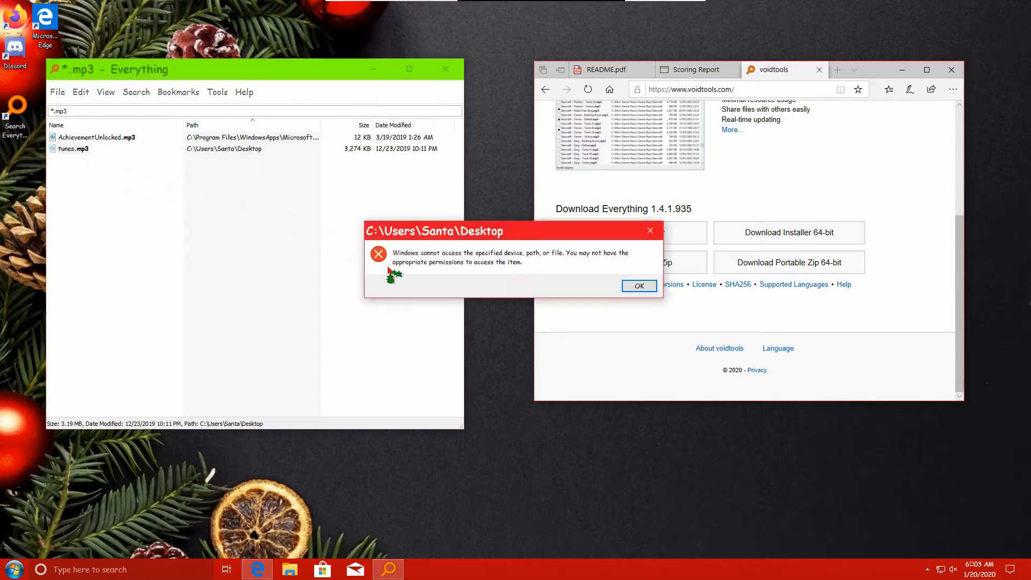
left_click(637, 286)
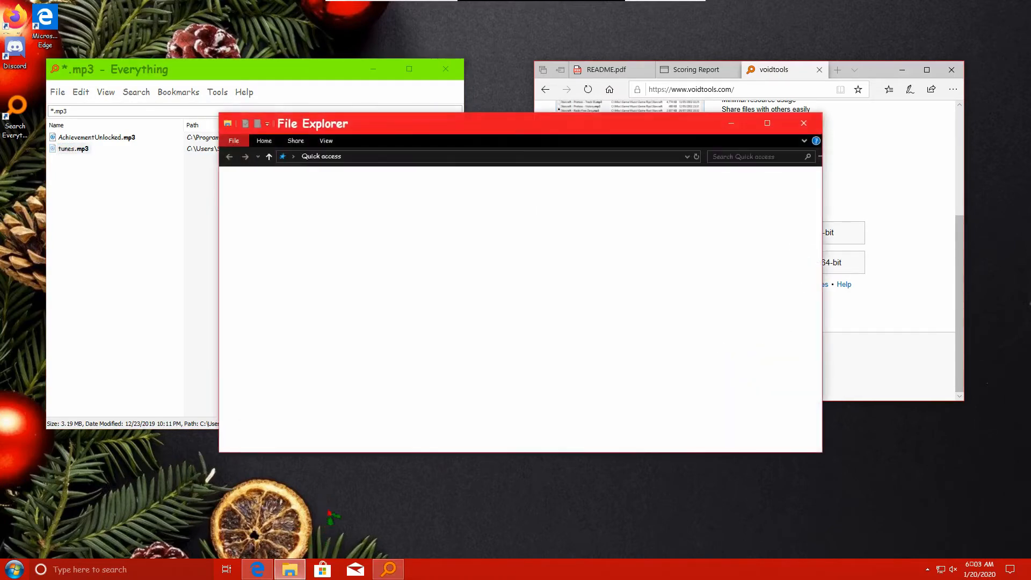
- Browse to C:\Users\Santa and grant permanent access to the folder
left_click(265, 255)
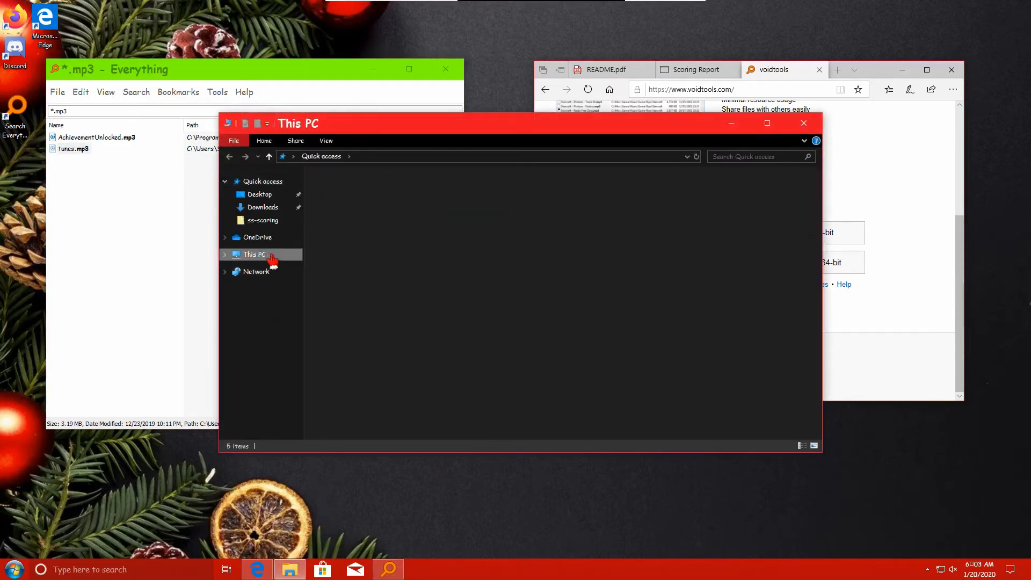
double_click(359, 298)
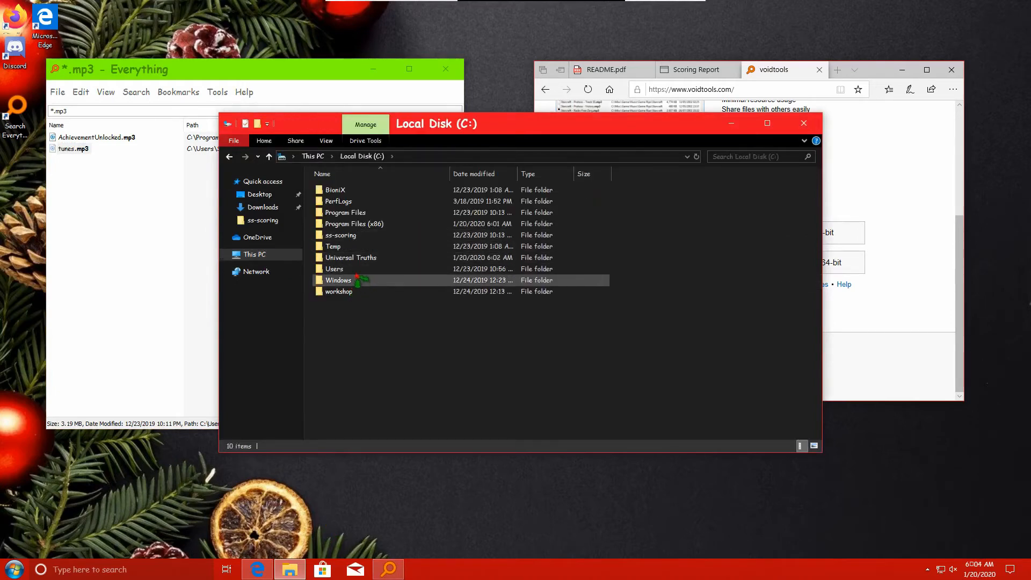
double_click(361, 269)
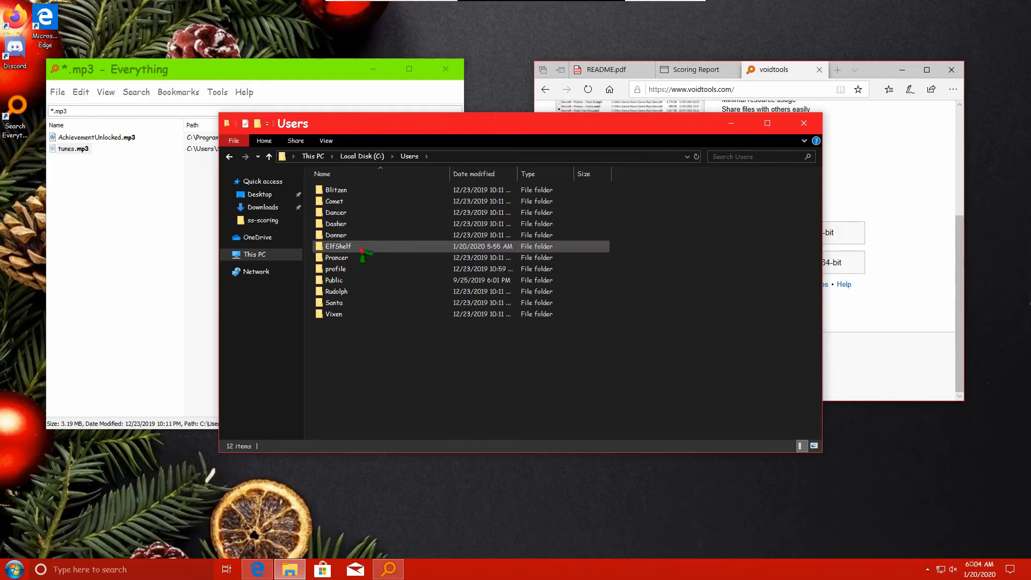
double_click(341, 303)
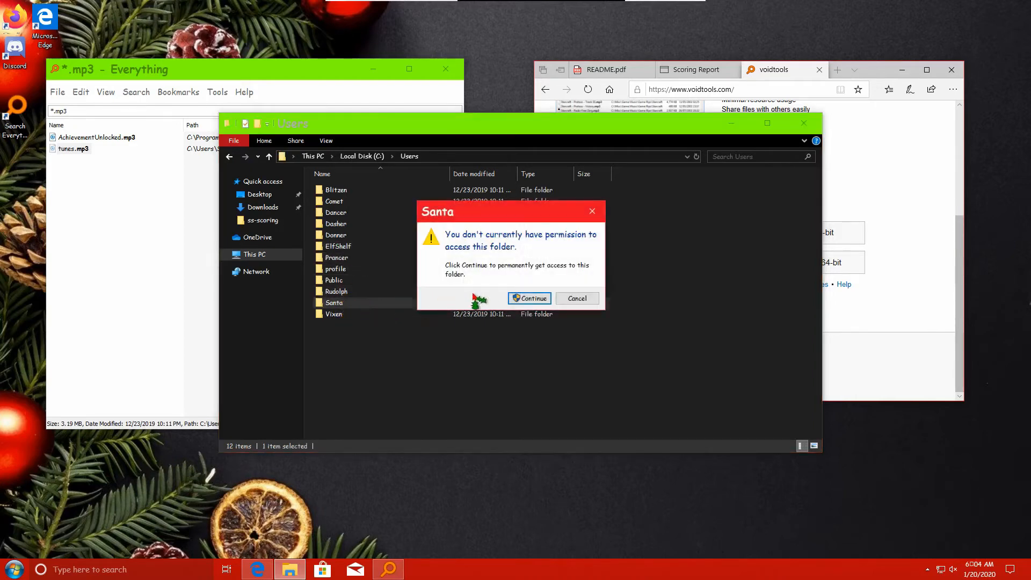
left_click(524, 298)
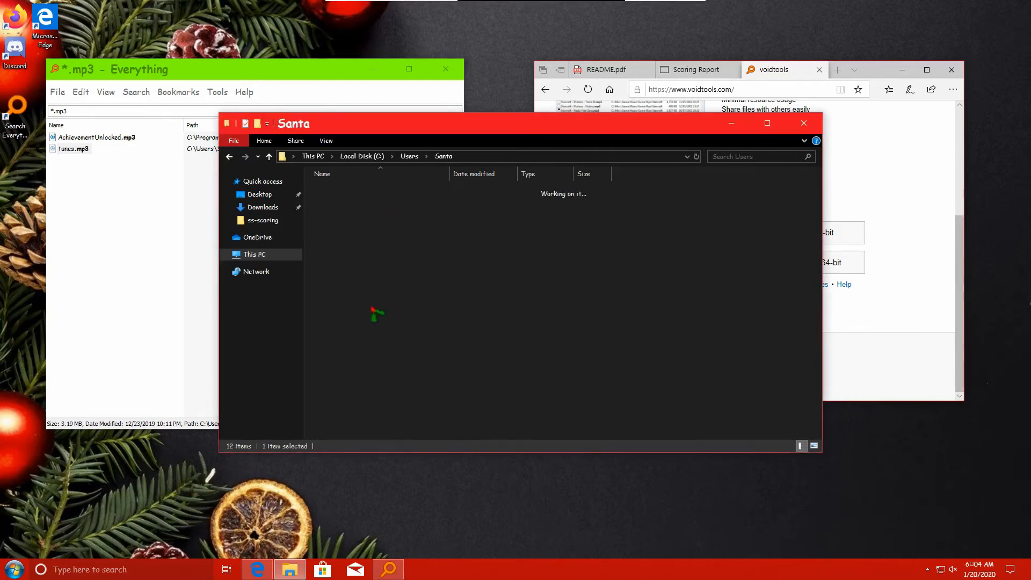
- Delete the tunes music file from the Desktop folder of the Santa profile
left_click(330, 195)
double_click(332, 196)
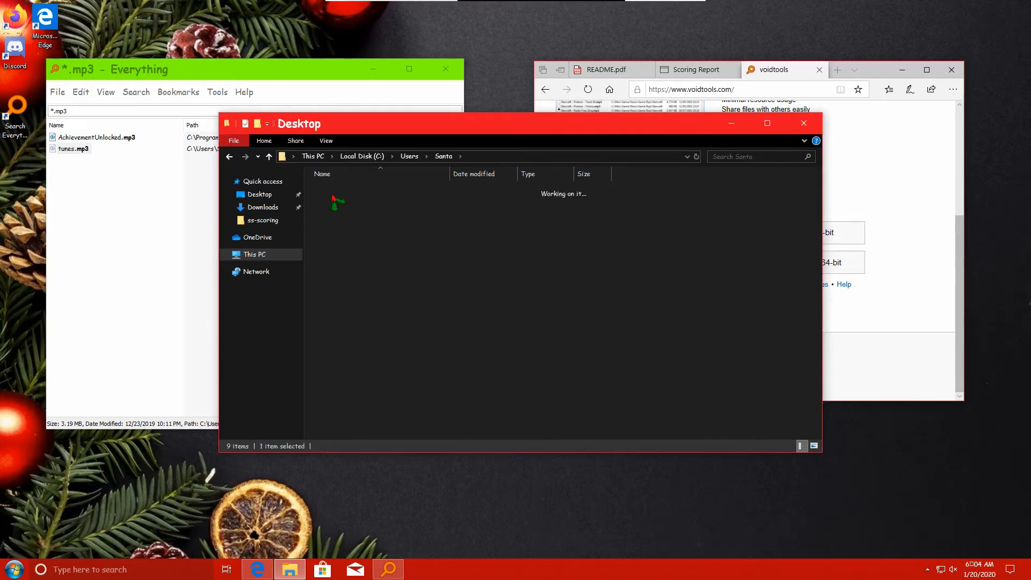
right_click(340, 190)
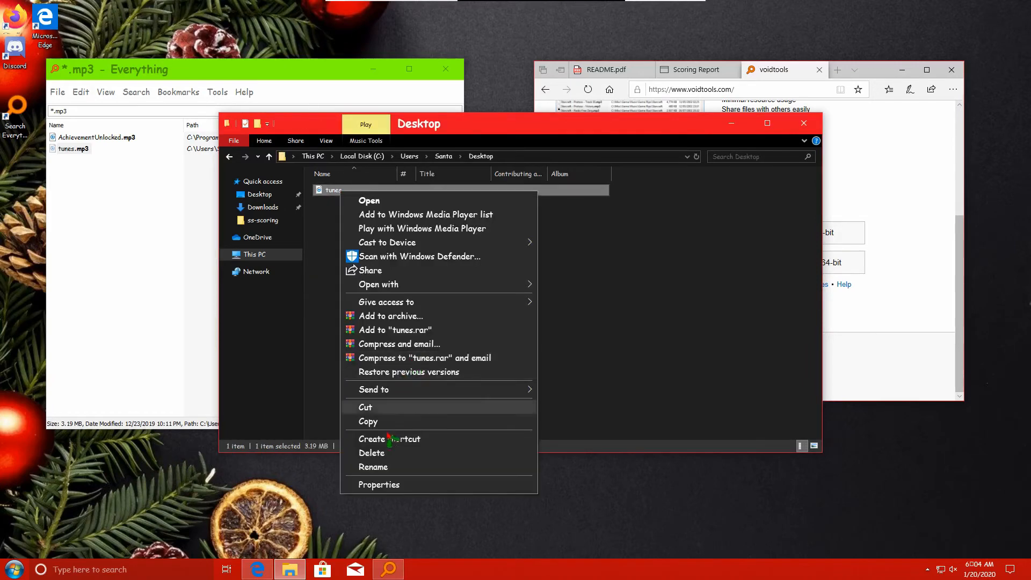
left_click(385, 451)
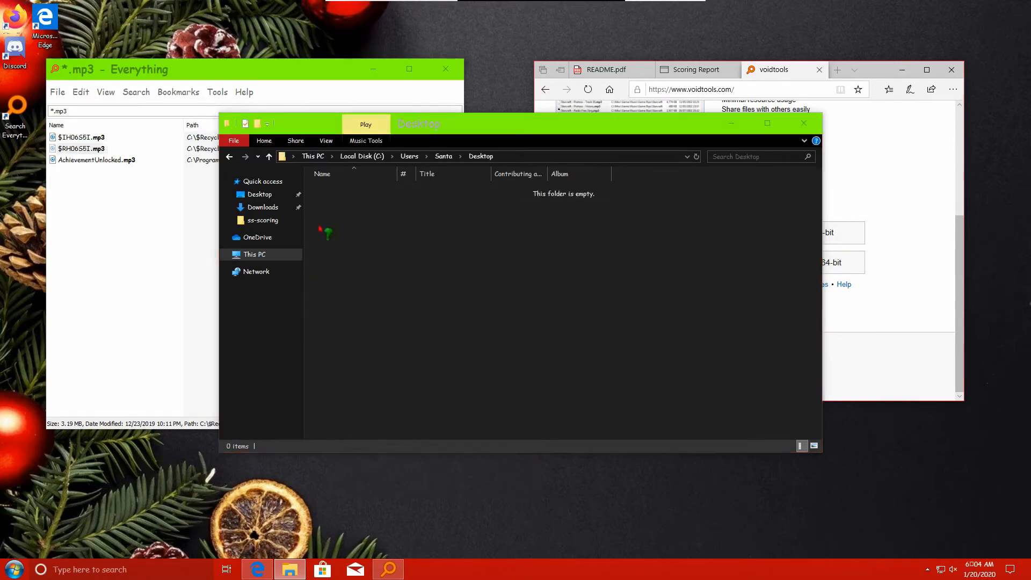
- Check the Recycle Bin entries in the *.mp3 search results, then close Everything and File Explorer
left_click(89, 250)
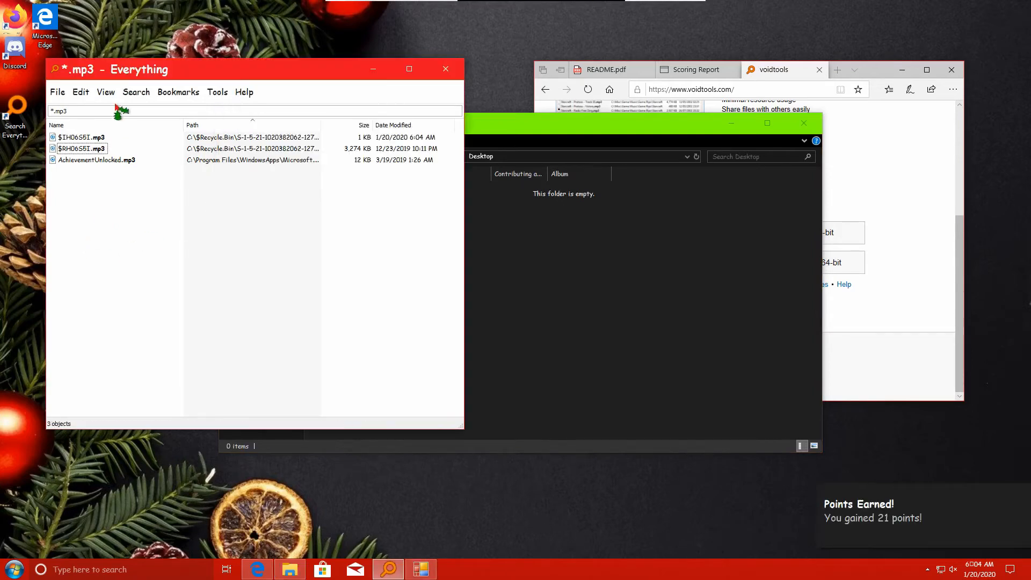
left_click(103, 138)
left_click(101, 146)
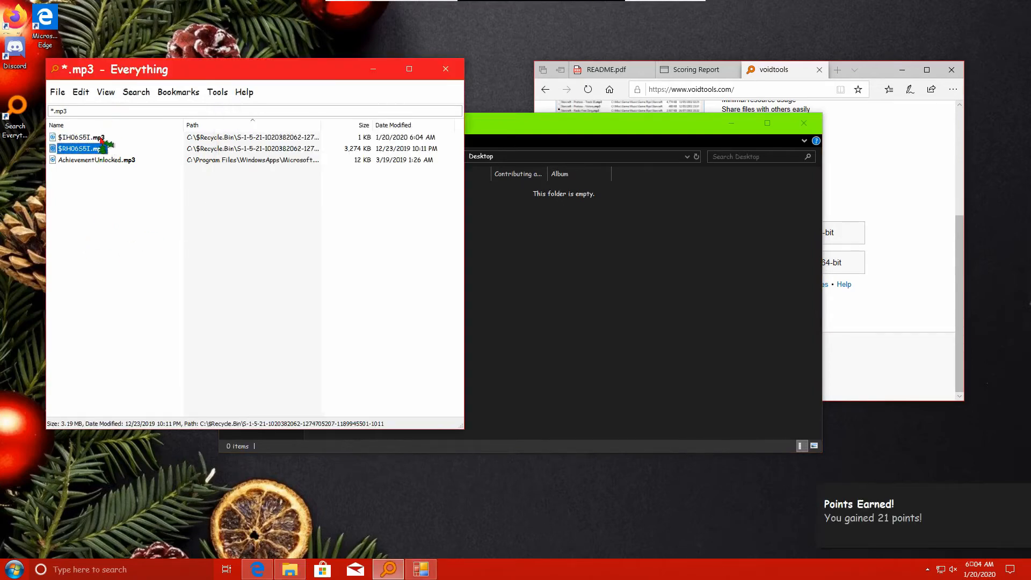
left_click(101, 138)
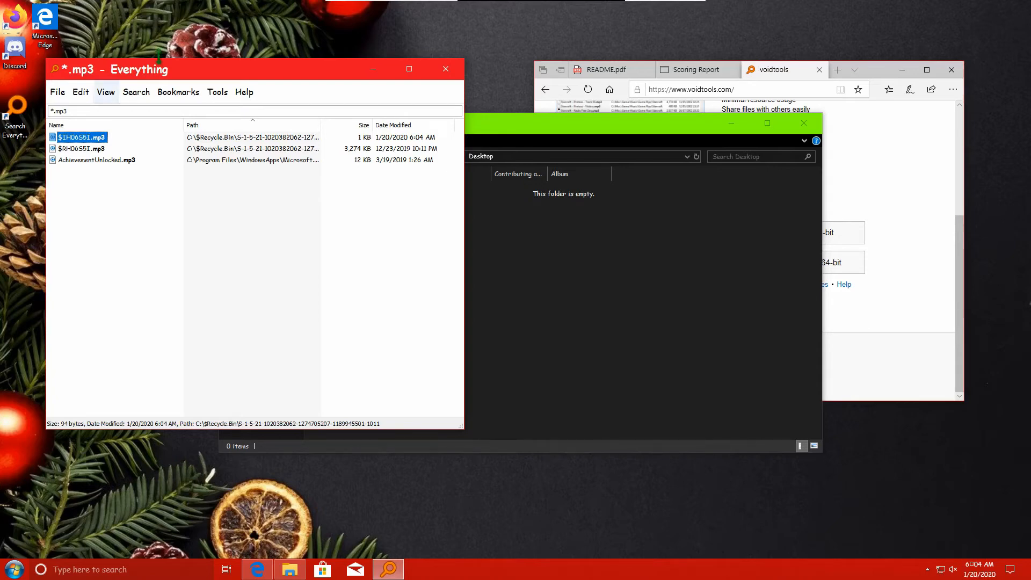
left_click(445, 66)
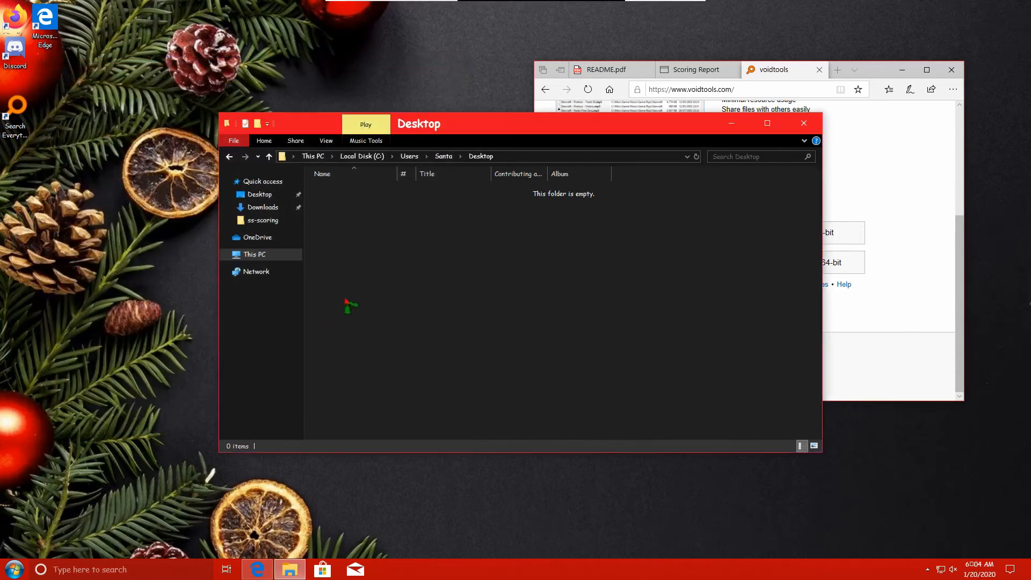
left_click(804, 123)
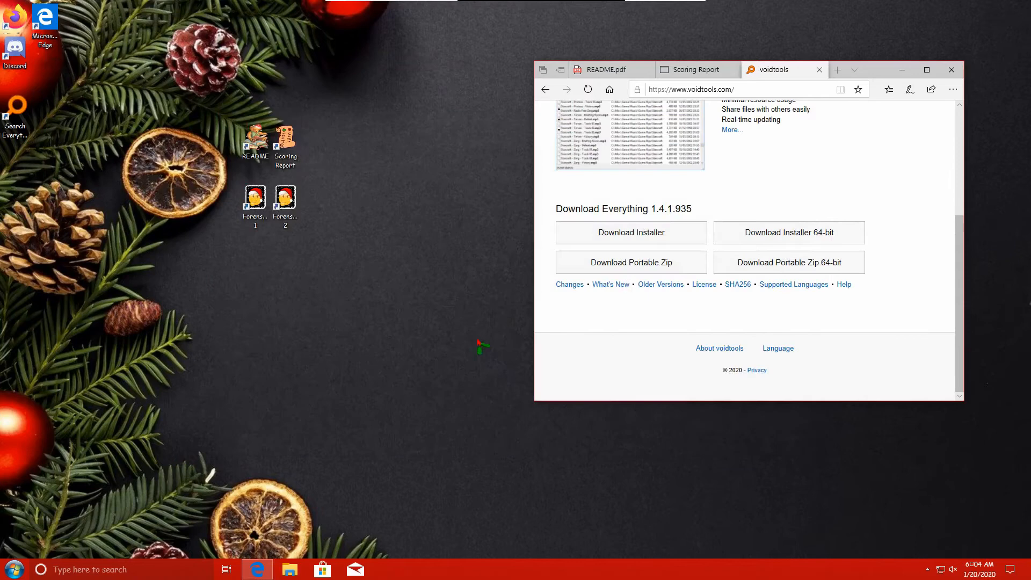
- Open Control Panel and go to the Programs and Features list of installed programs
left_click(144, 564)
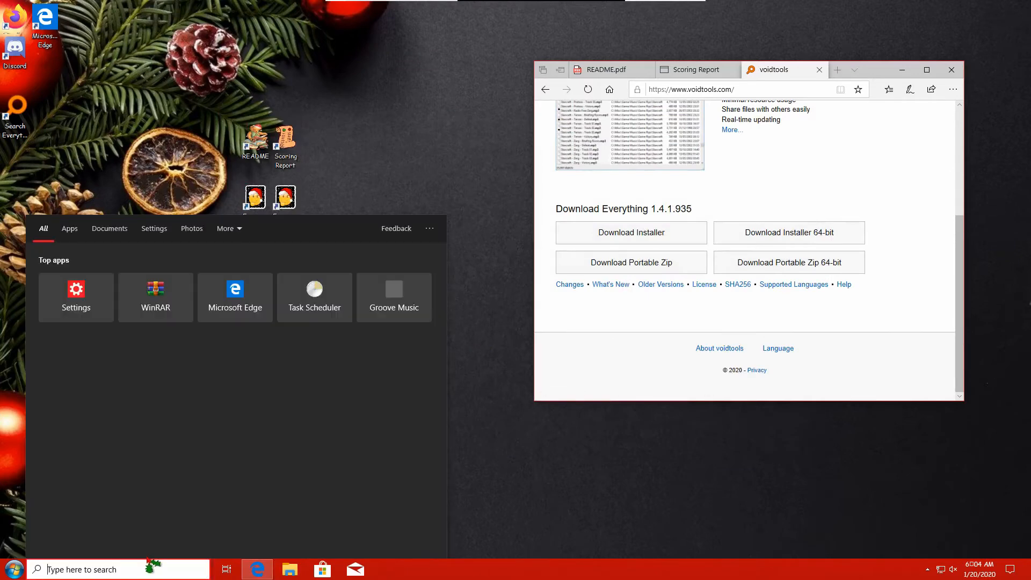
type("control panel")
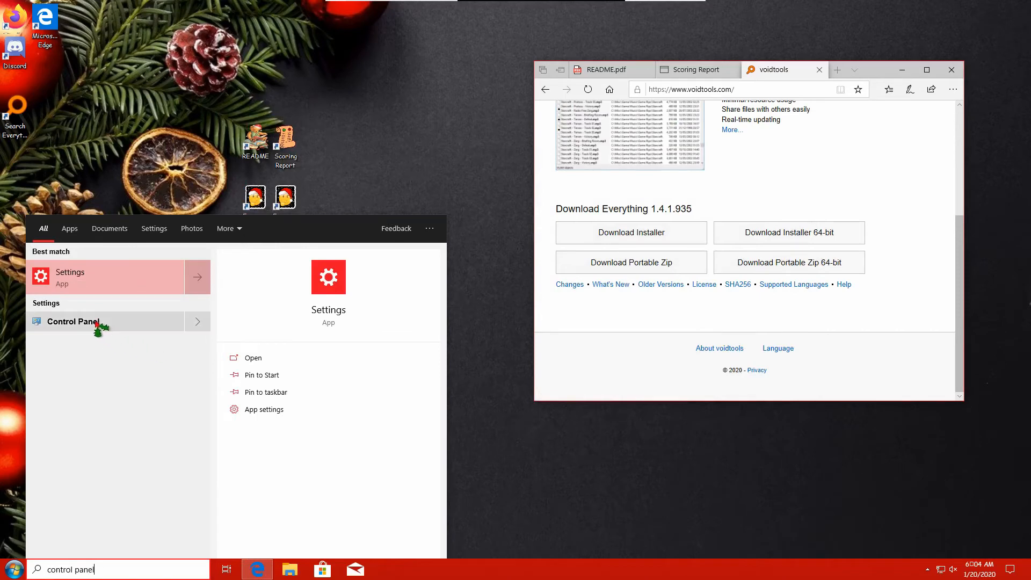
left_click(96, 323)
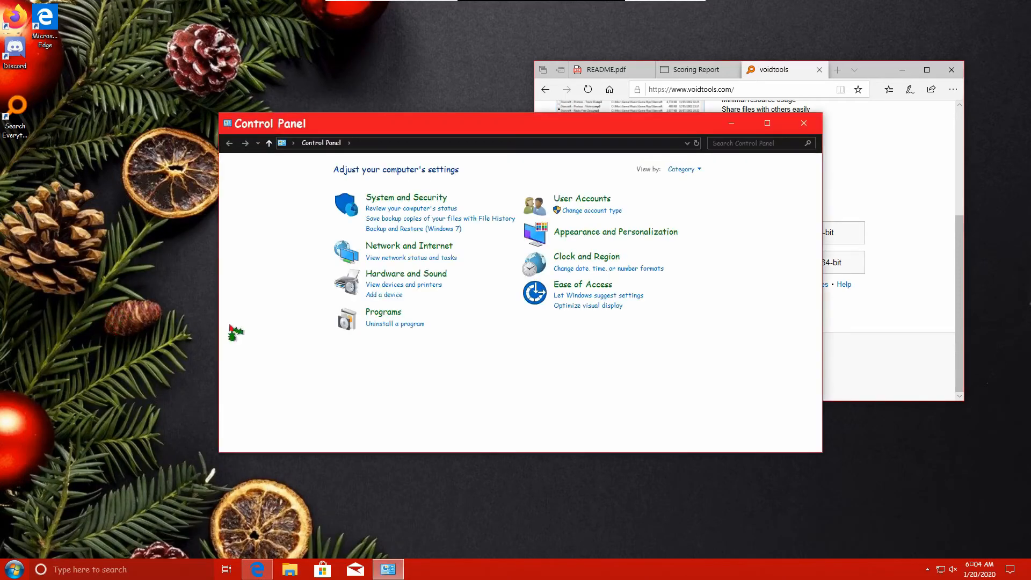
left_click(379, 316)
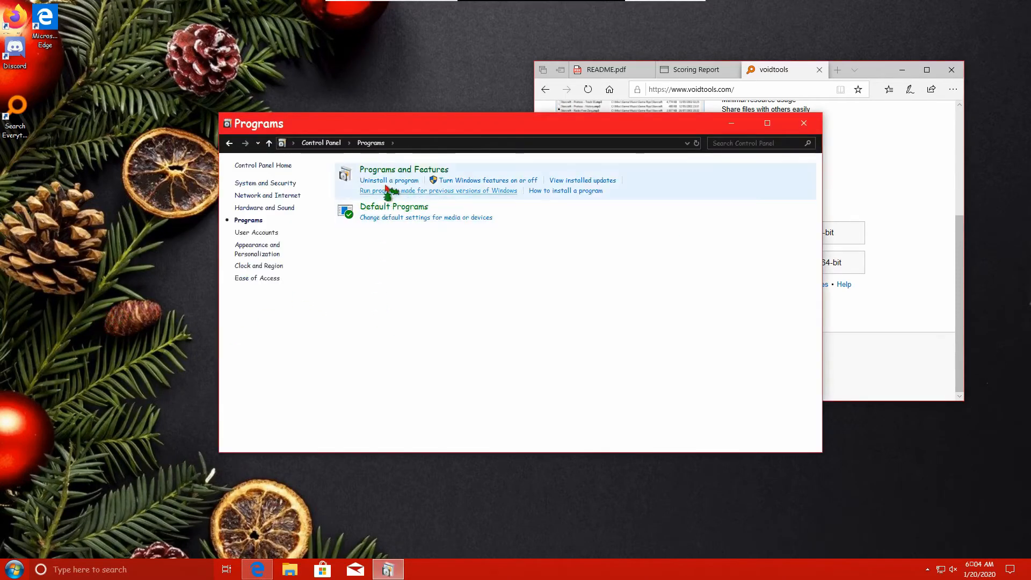
left_click(395, 171)
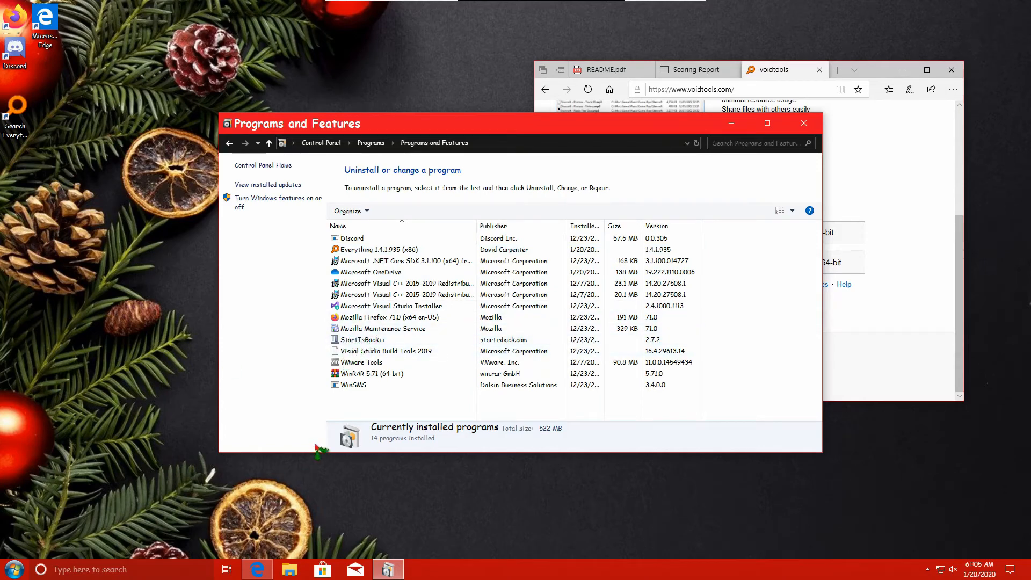
- Uninstall WinRAR 5.71 (64-bit), allowing the changes and acknowledging the reboot notice
left_click(365, 373)
left_click(390, 211)
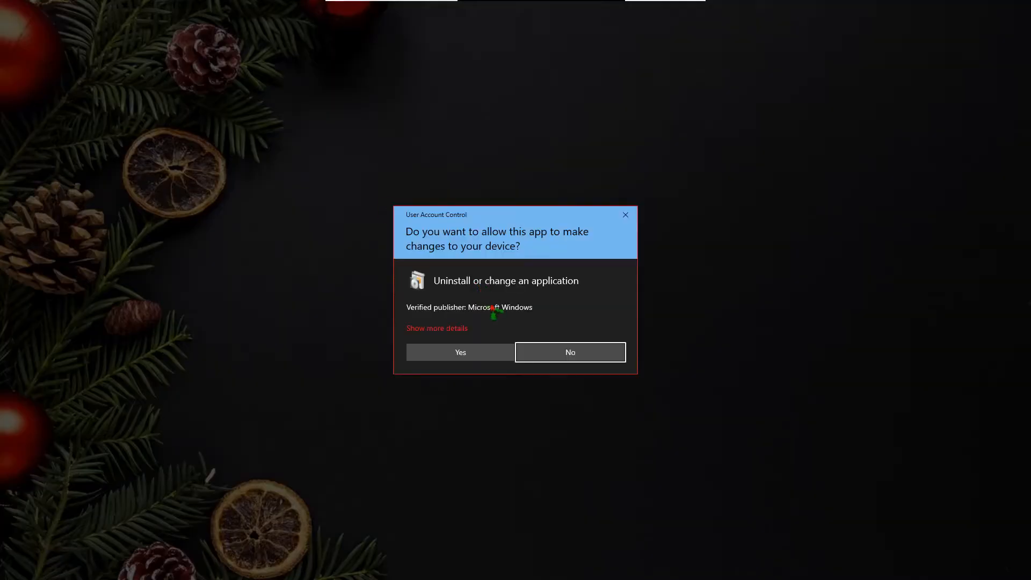
left_click(462, 354)
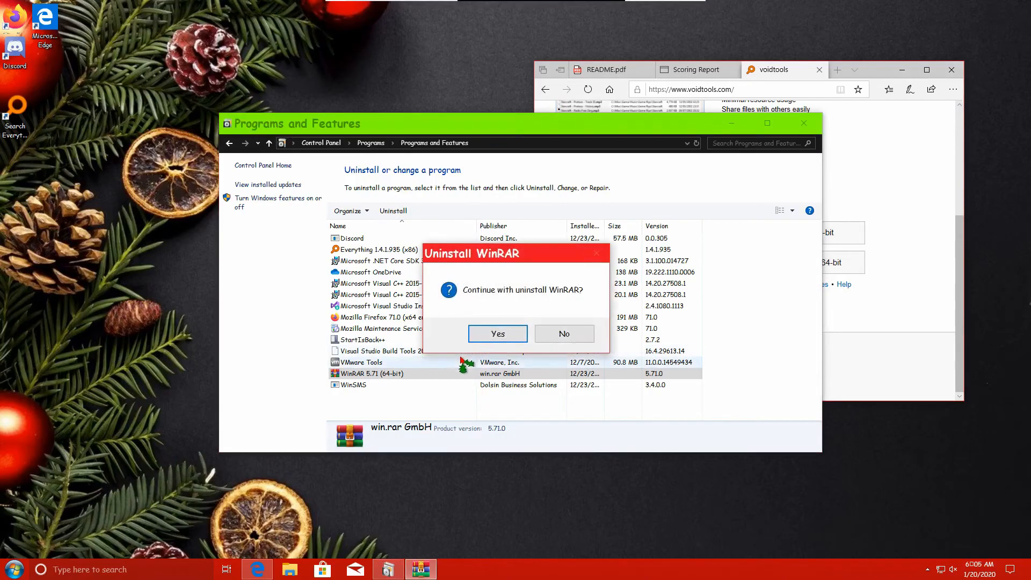
left_click(490, 335)
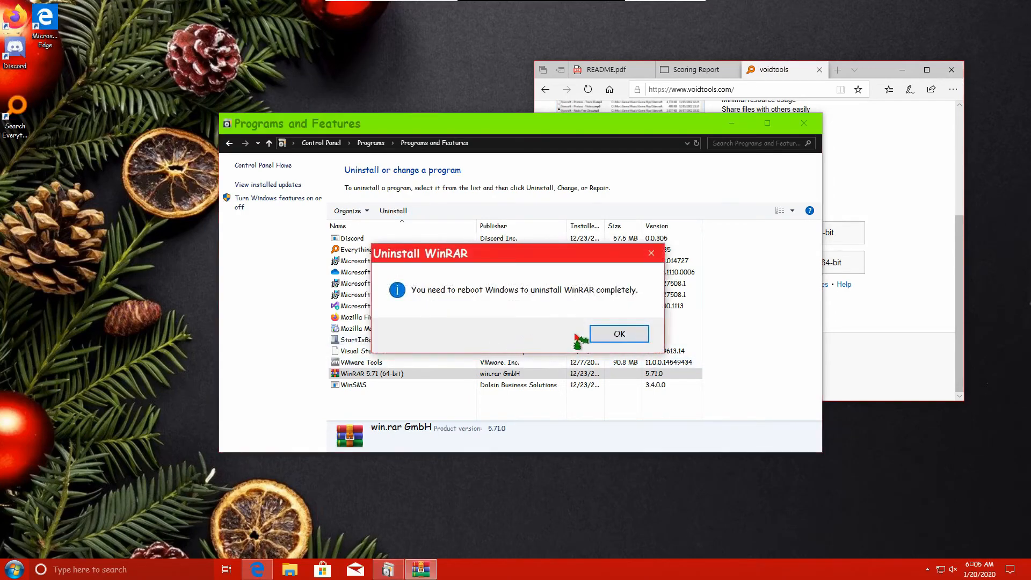
left_click(612, 336)
- Uninstall Mozilla Firefox 71.0 (x64 en-US) and finish its uninstall wizard
left_click(392, 316)
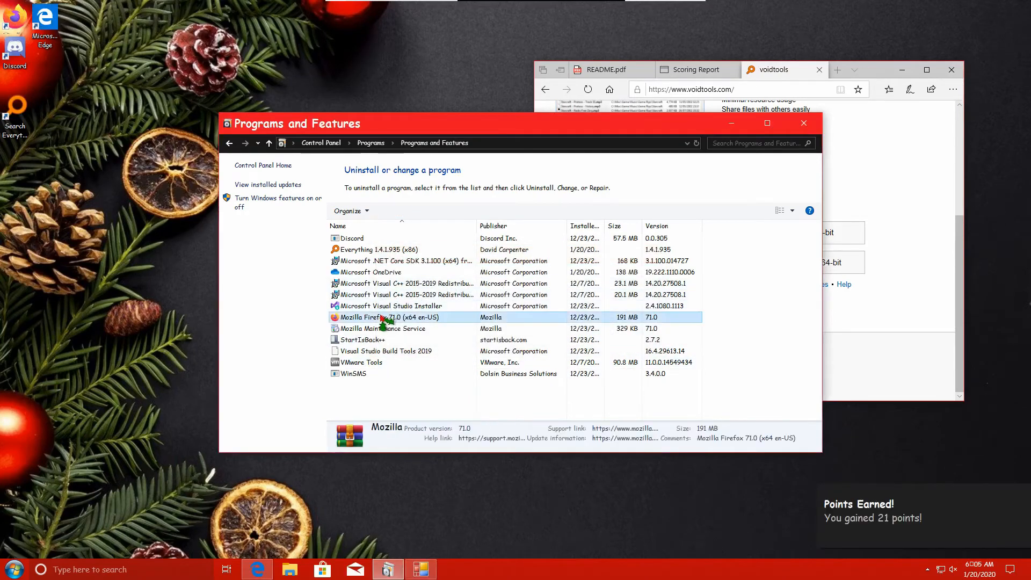
left_click(393, 211)
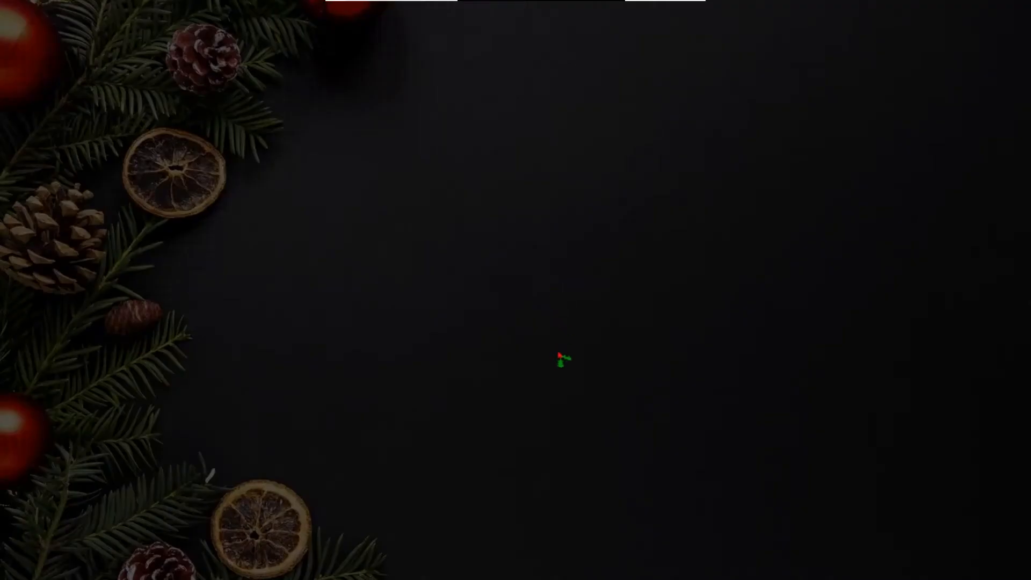
left_click(491, 357)
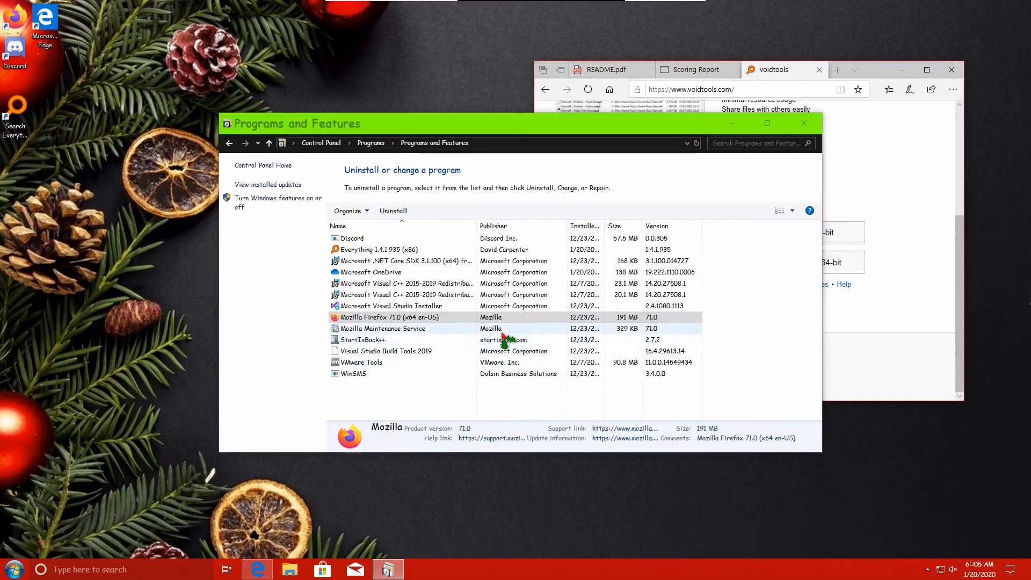
left_click(569, 371)
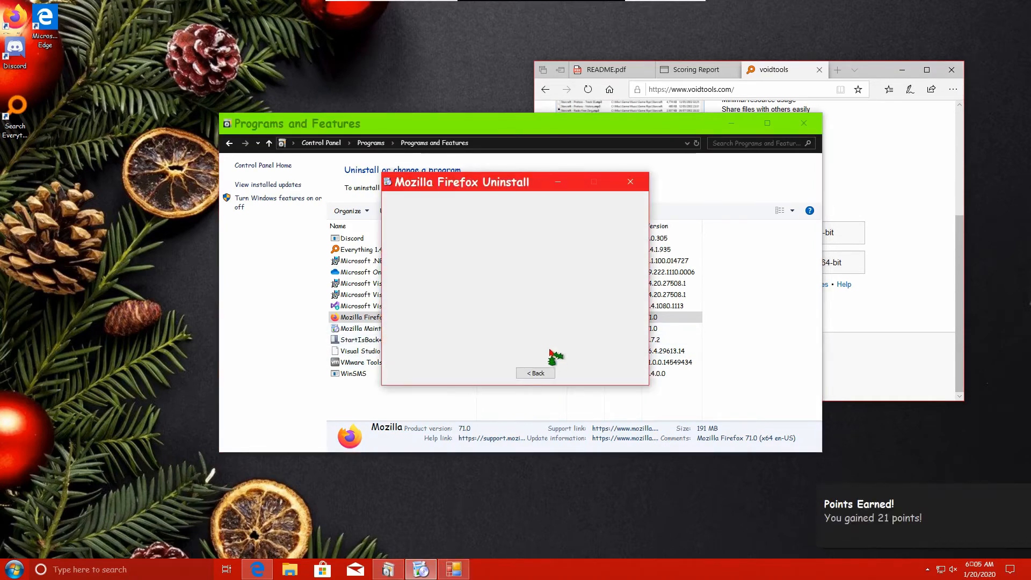
left_click(560, 372)
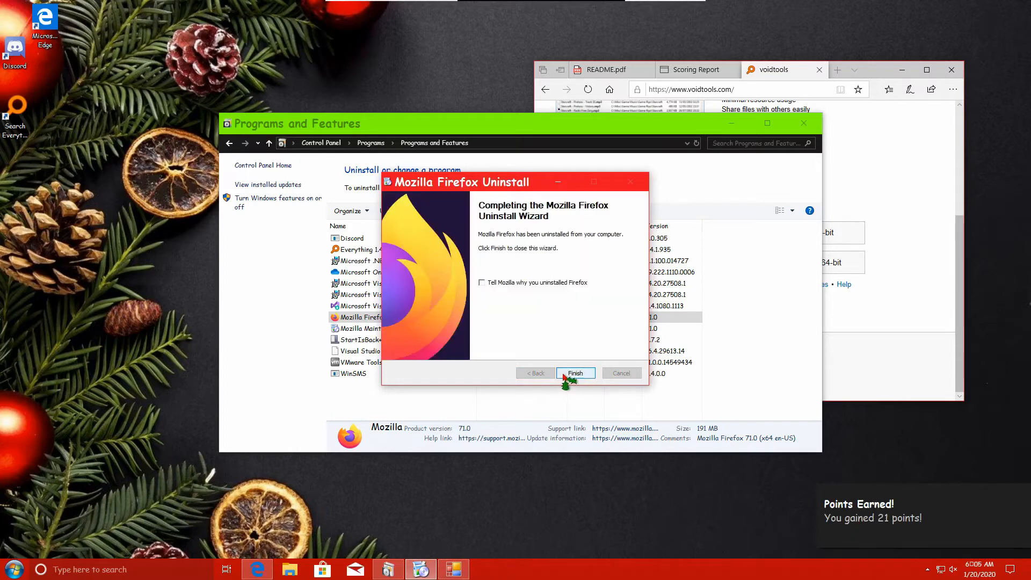
left_click(573, 373)
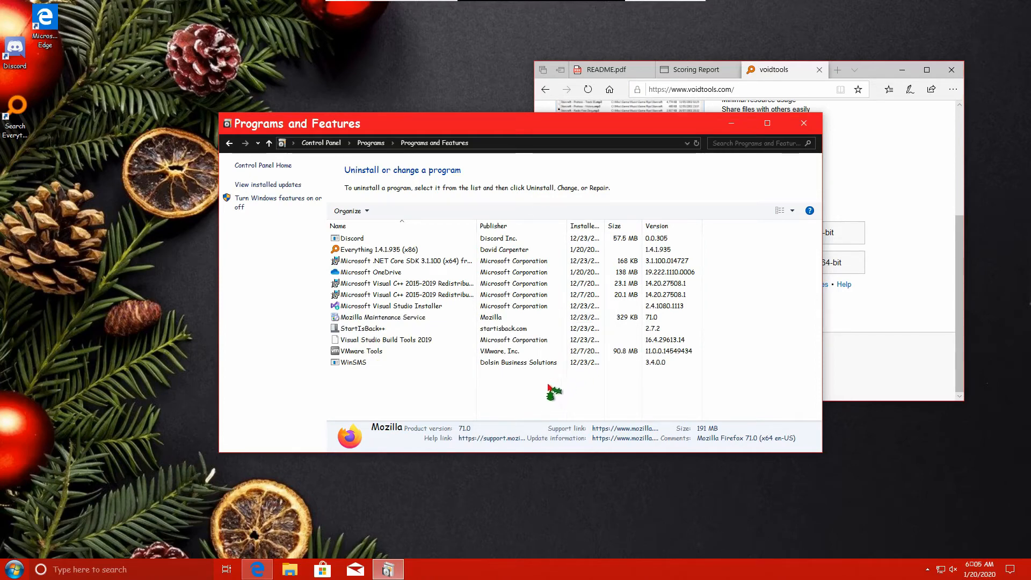
- Uninstall Discord from the installed programs
left_click(382, 240)
left_click(391, 211)
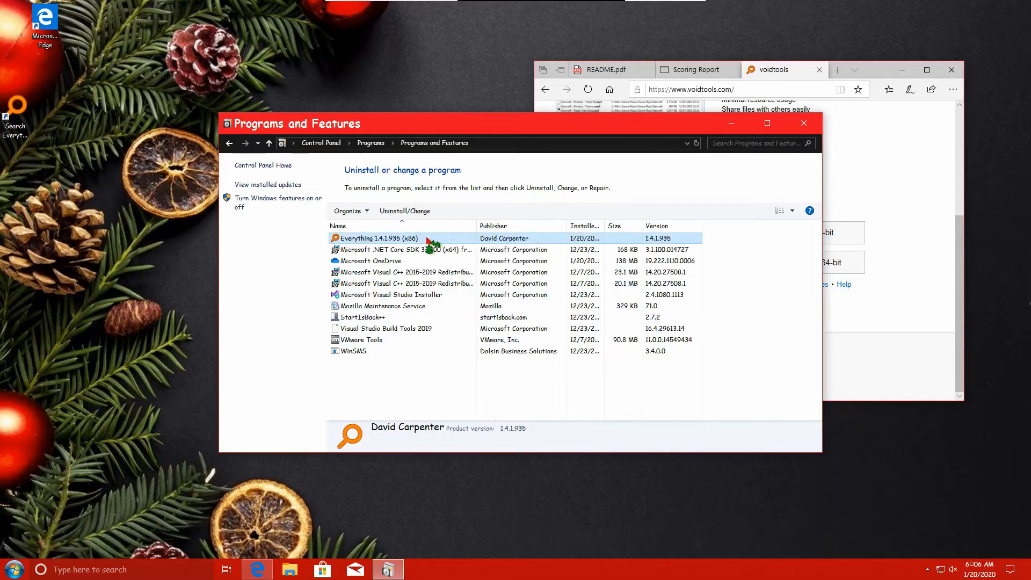
- Delete the Discord folder from %localappdata% in File Explorer and return to Programs and Features
left_click(297, 571)
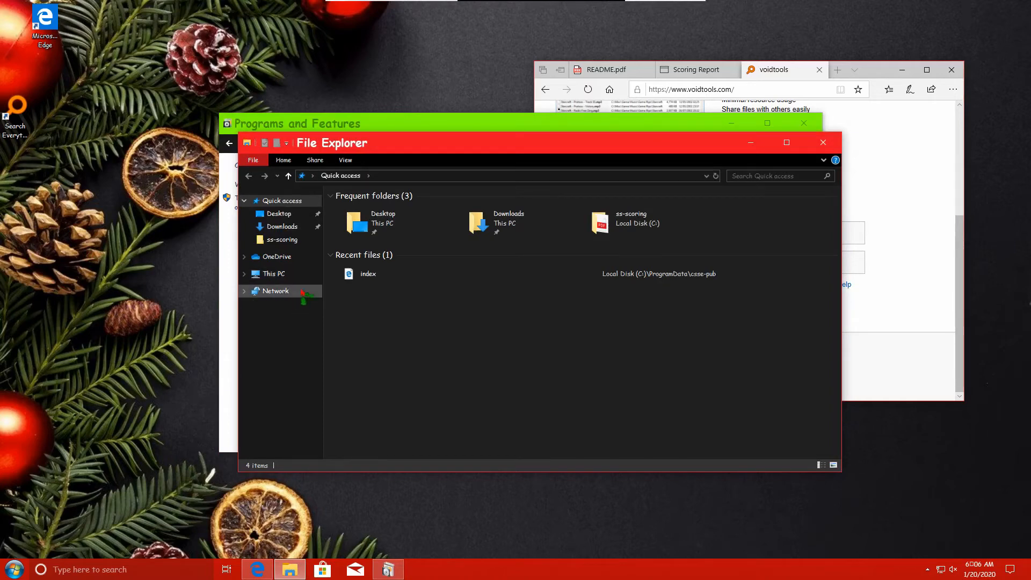
left_click(275, 274)
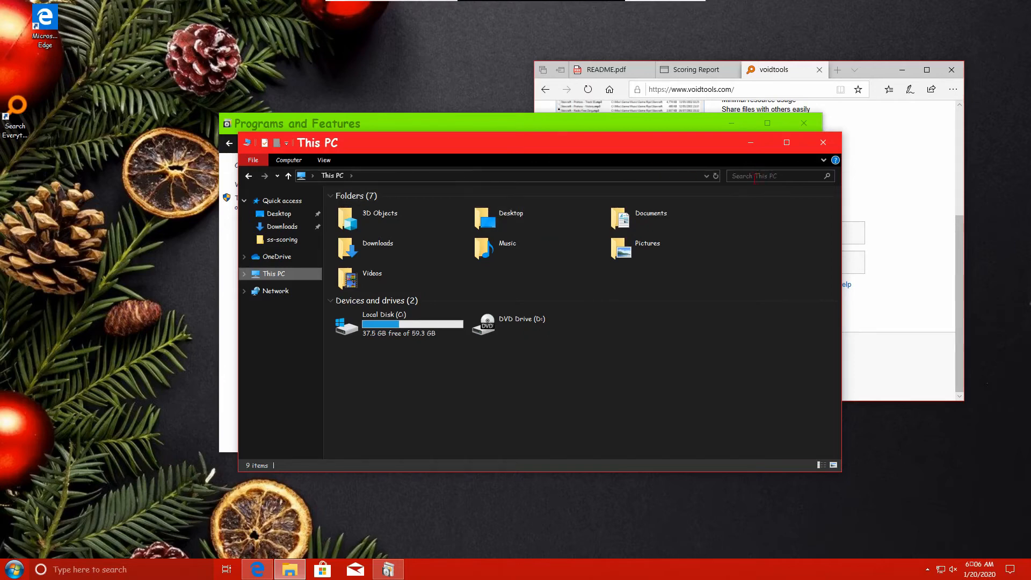
left_click(706, 176)
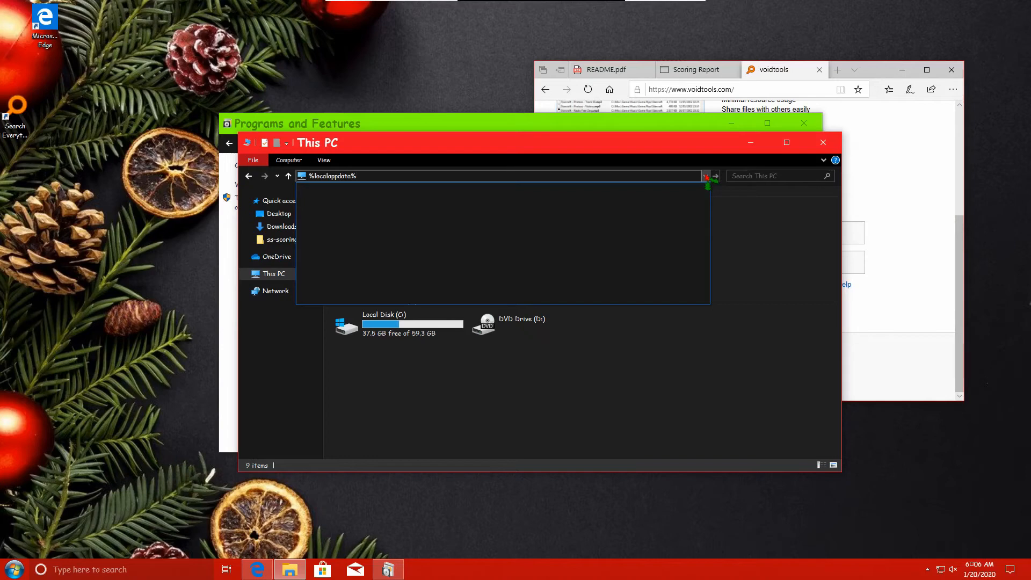
key("Return")
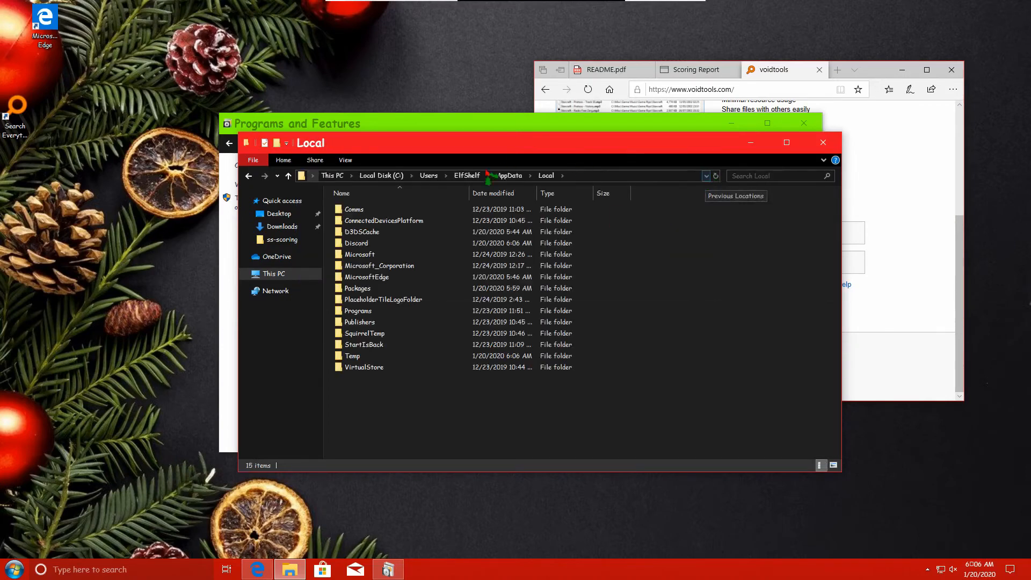
left_click(393, 245)
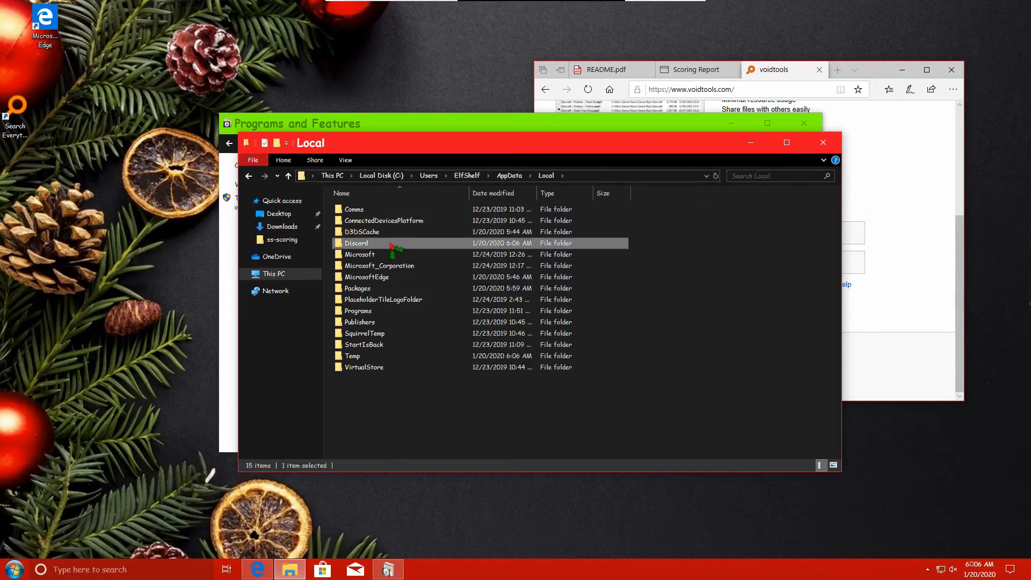
right_click(391, 246)
left_click(426, 449)
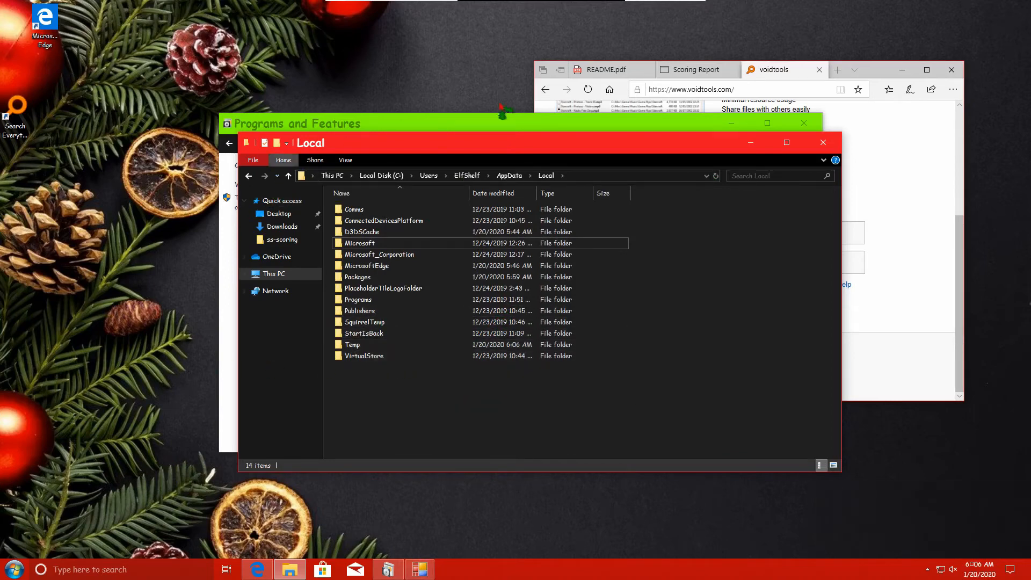
left_click(662, 128)
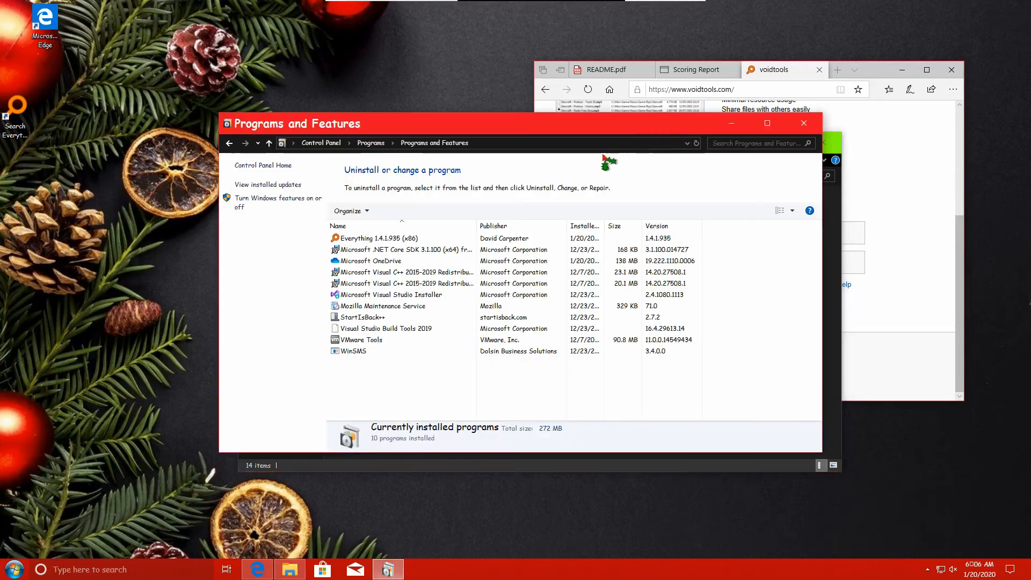
- Try to uninstall WinSMS, enabling its automatic message status refresh, declining the file backup and exiting the program
left_click(427, 352)
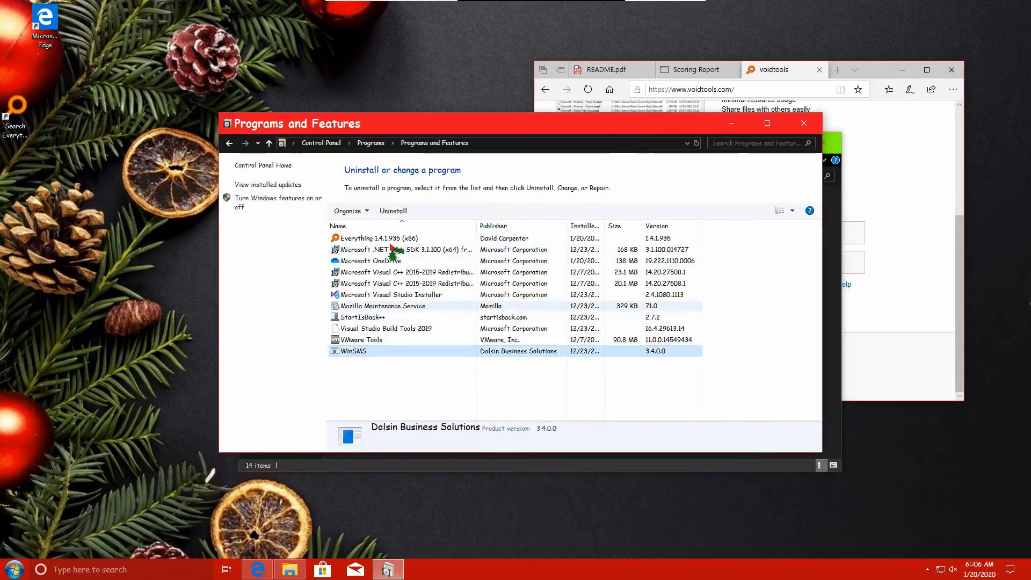
left_click(394, 212)
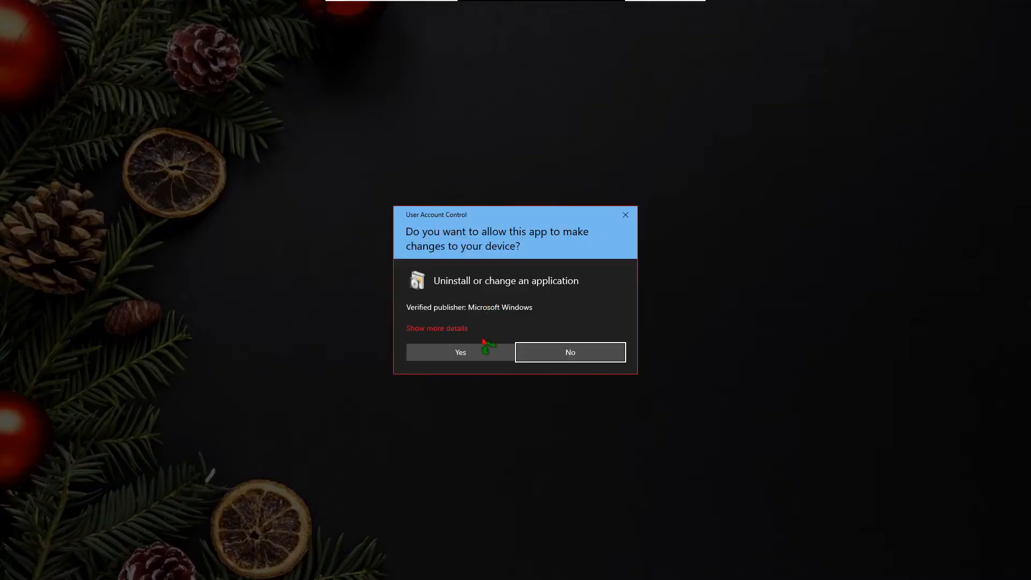
left_click(479, 351)
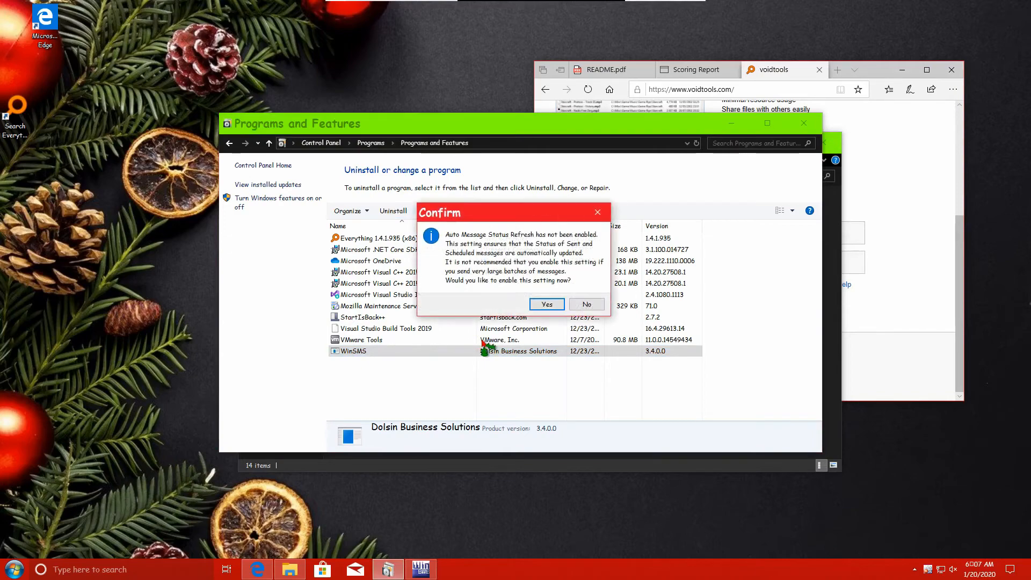
left_click(547, 304)
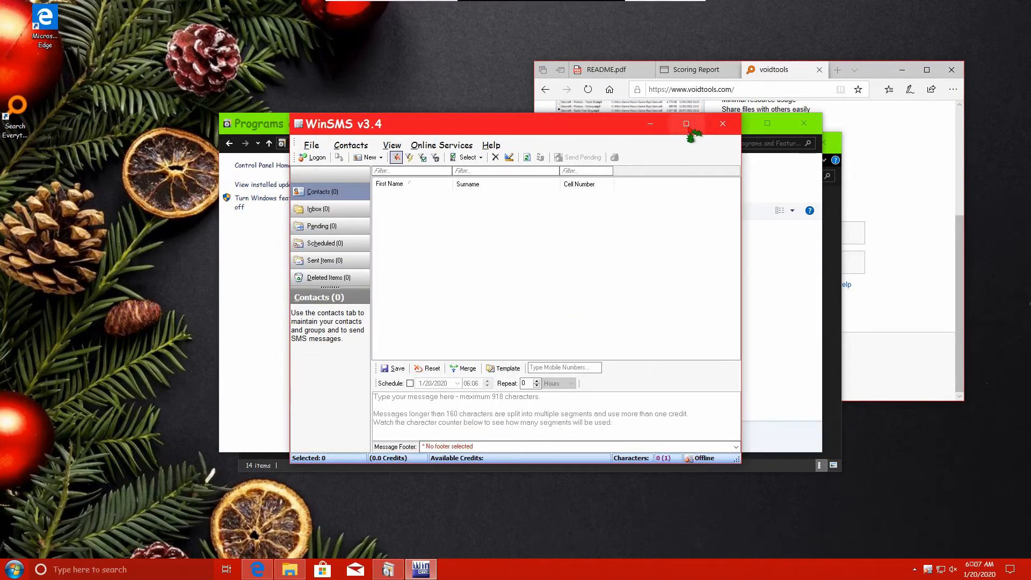
left_click(723, 124)
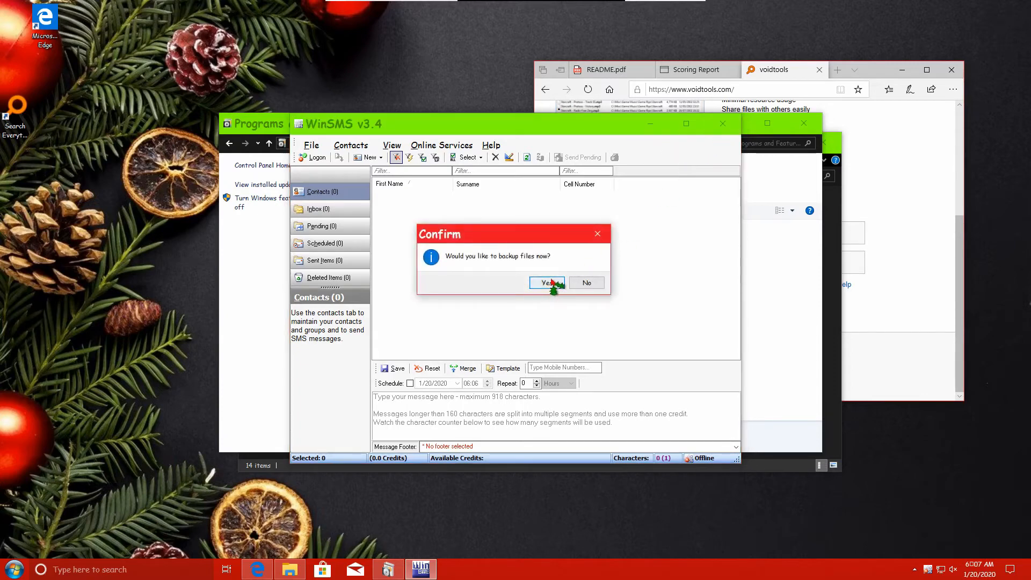
left_click(575, 283)
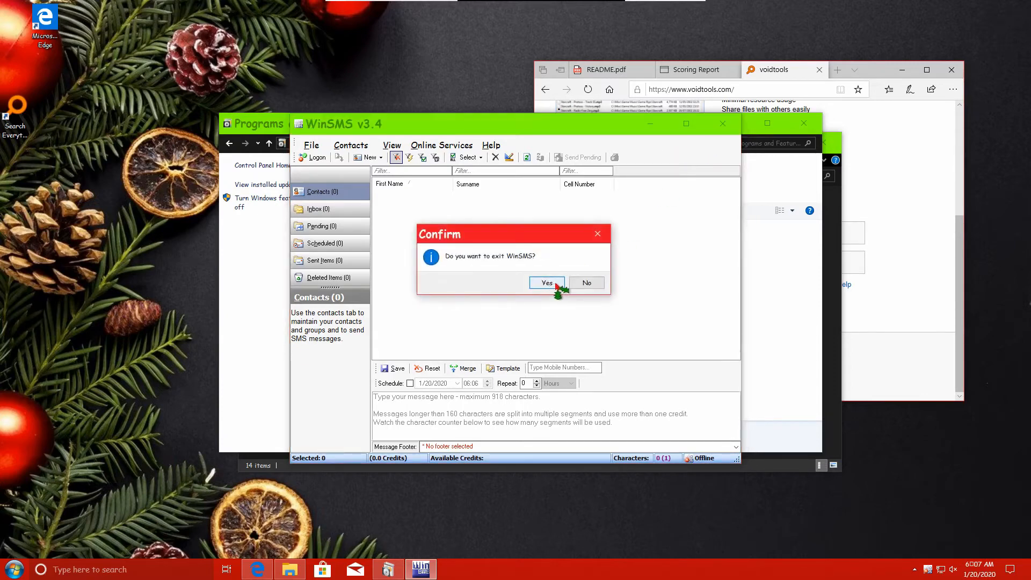
left_click(547, 283)
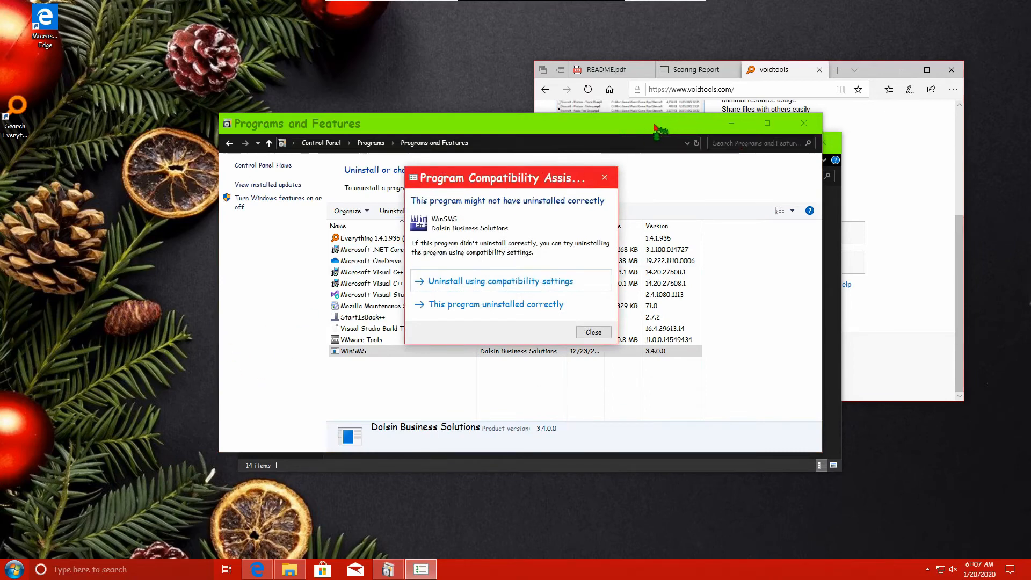
- Switch to File Explorer and open the Program Files (x86) folder on Local Disk (C:)
left_click(836, 221)
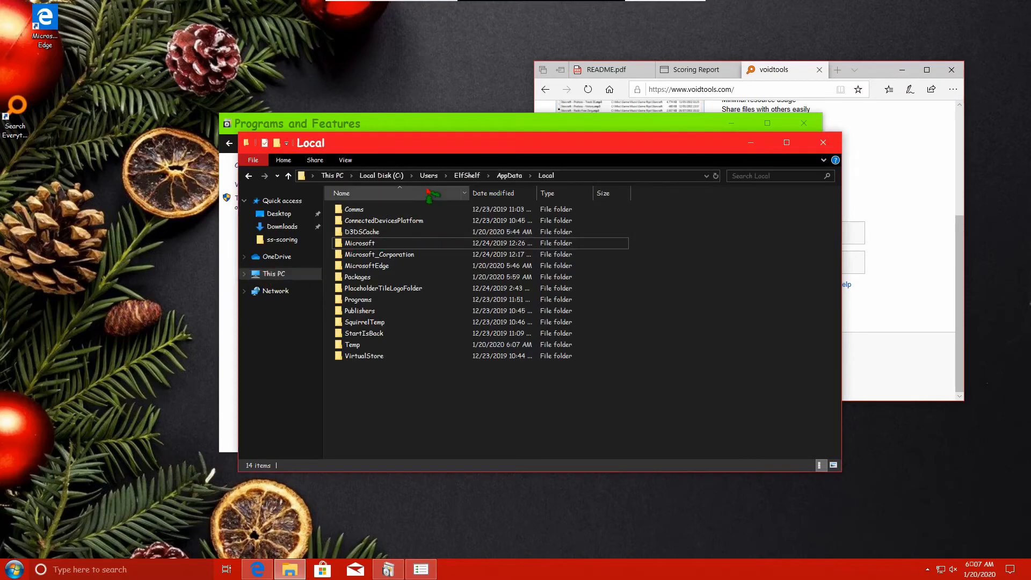
left_click(366, 178)
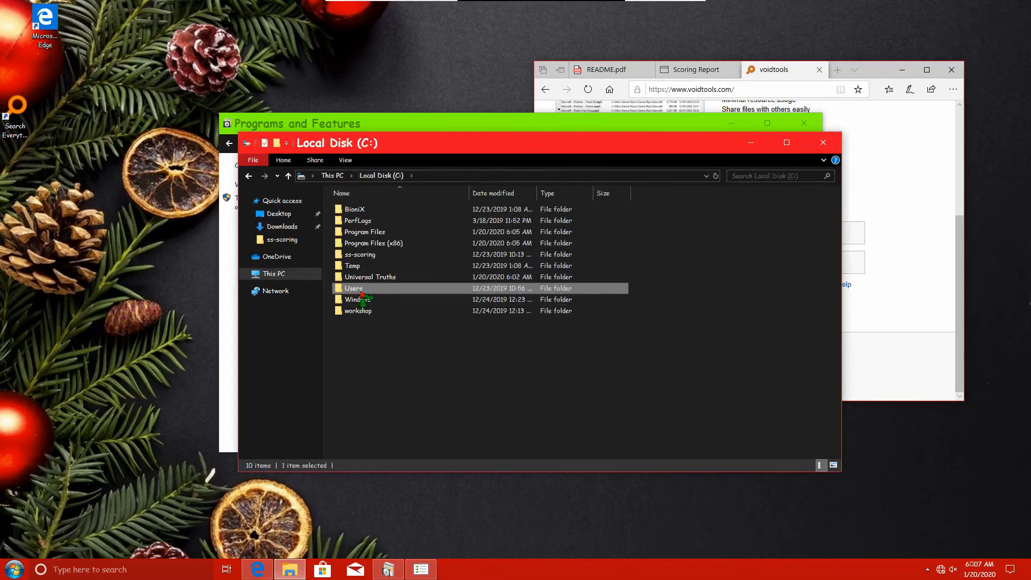
double_click(361, 290)
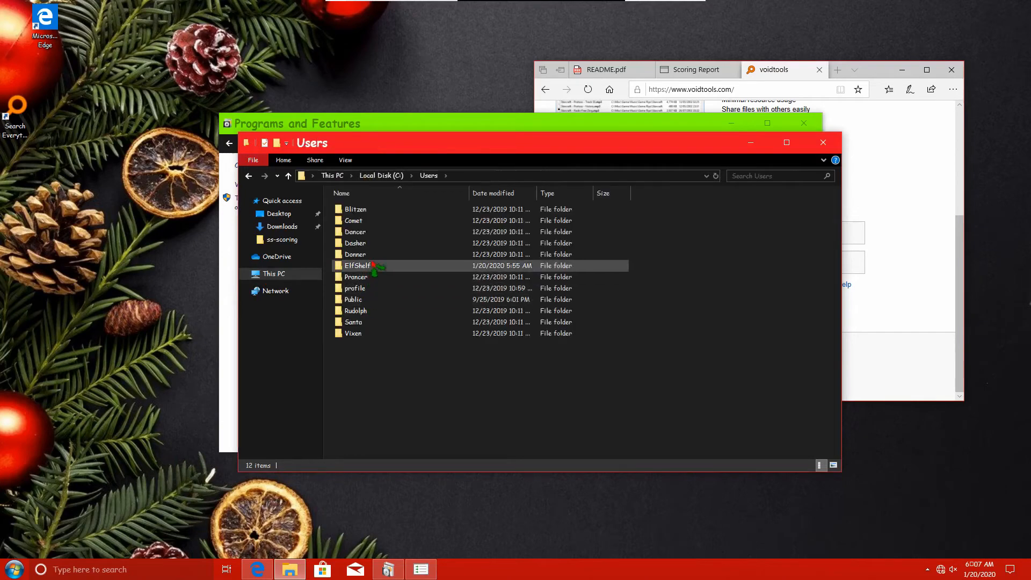
left_click(375, 266)
double_click(374, 266)
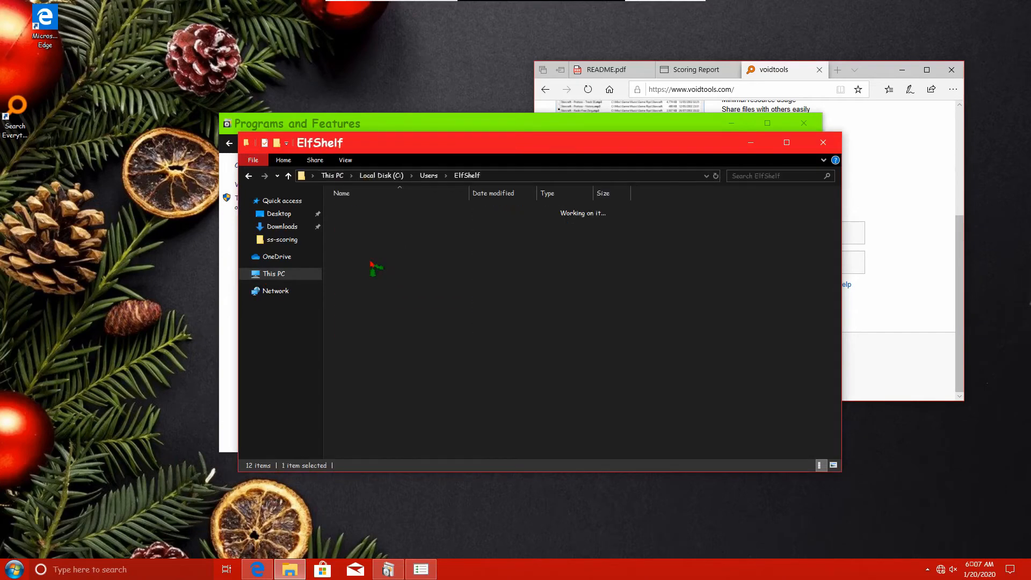
left_click(427, 175)
left_click(381, 175)
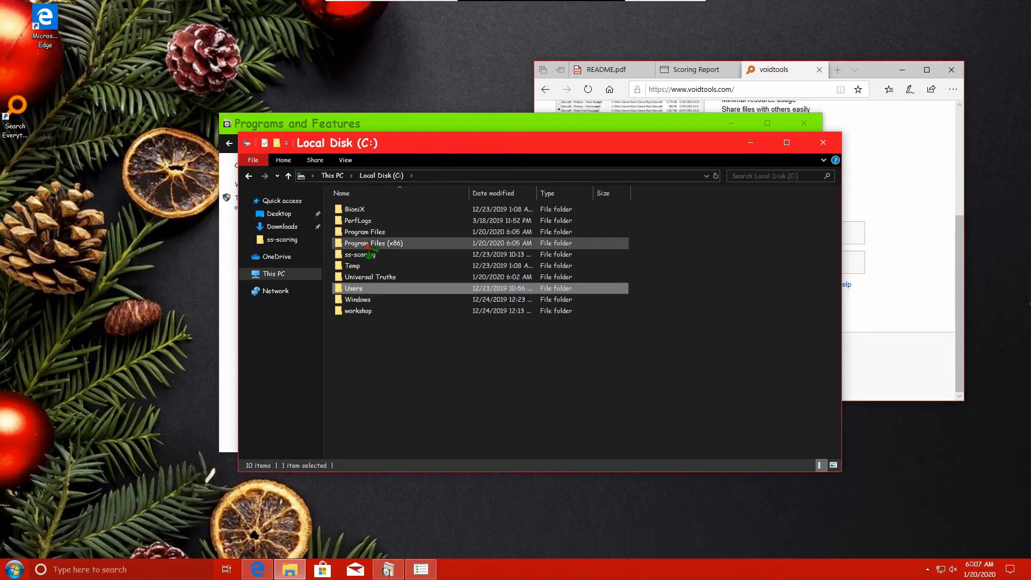
double_click(367, 246)
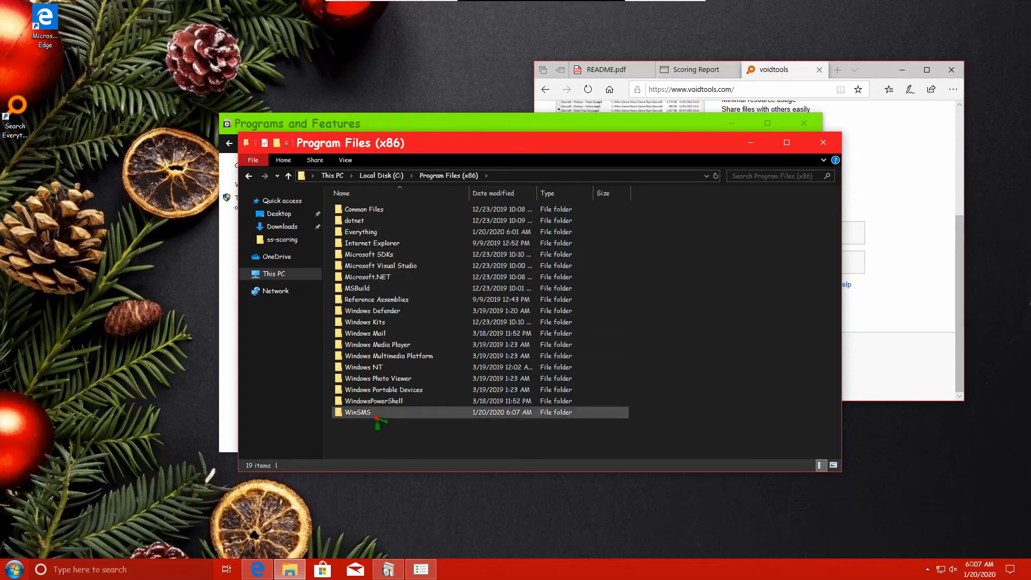
- Try to delete the WinSMS folder from Program Files (x86), retrying once before cancelling
left_click(382, 413)
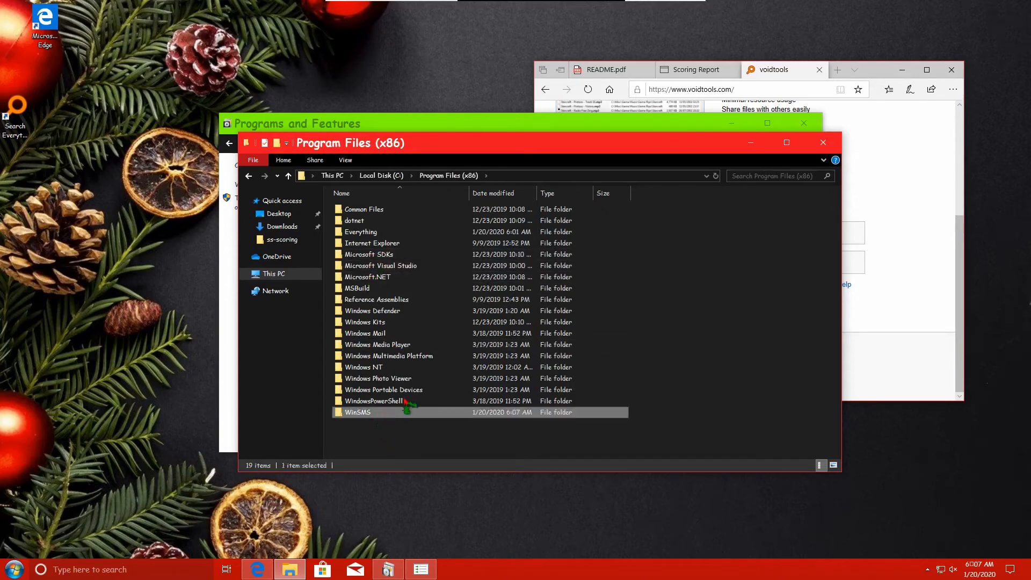
right_click(357, 414)
left_click(386, 370)
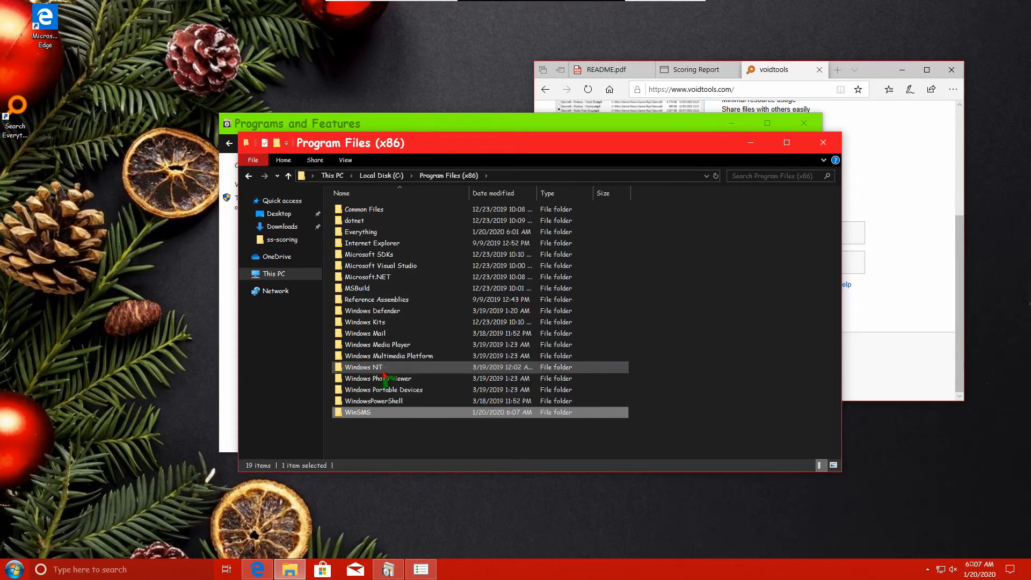
left_click(232, 222)
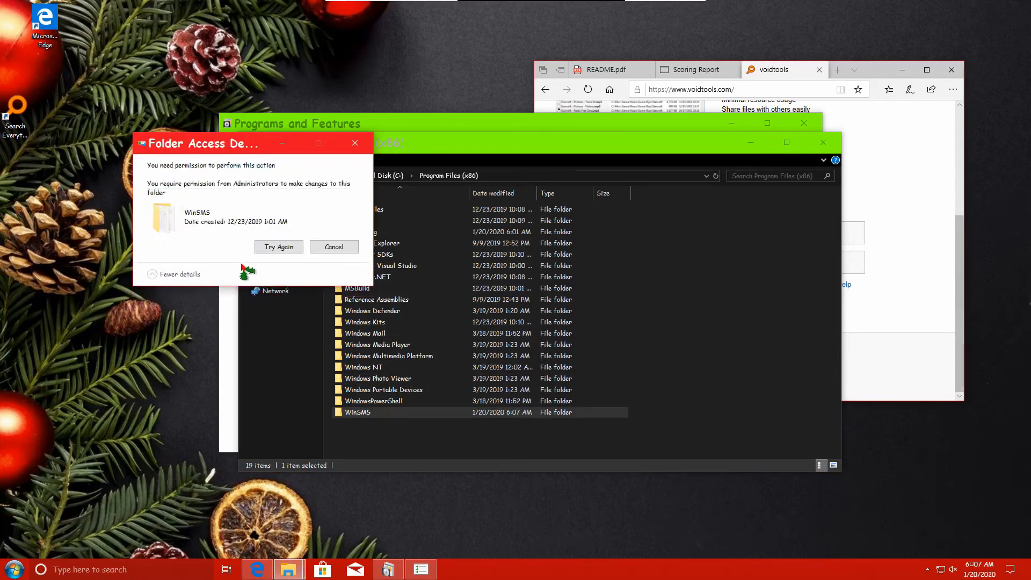
left_click(283, 247)
left_click(332, 247)
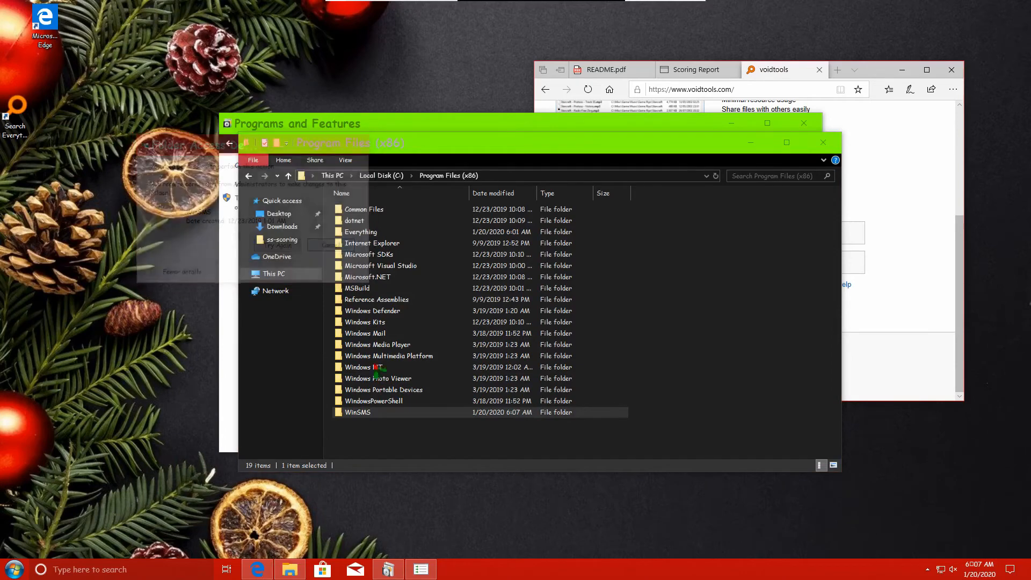
- Delete all the contents of the WinSMS folder, dismissing the access prompt for WinSMSSetupv34_17407
double_click(389, 417)
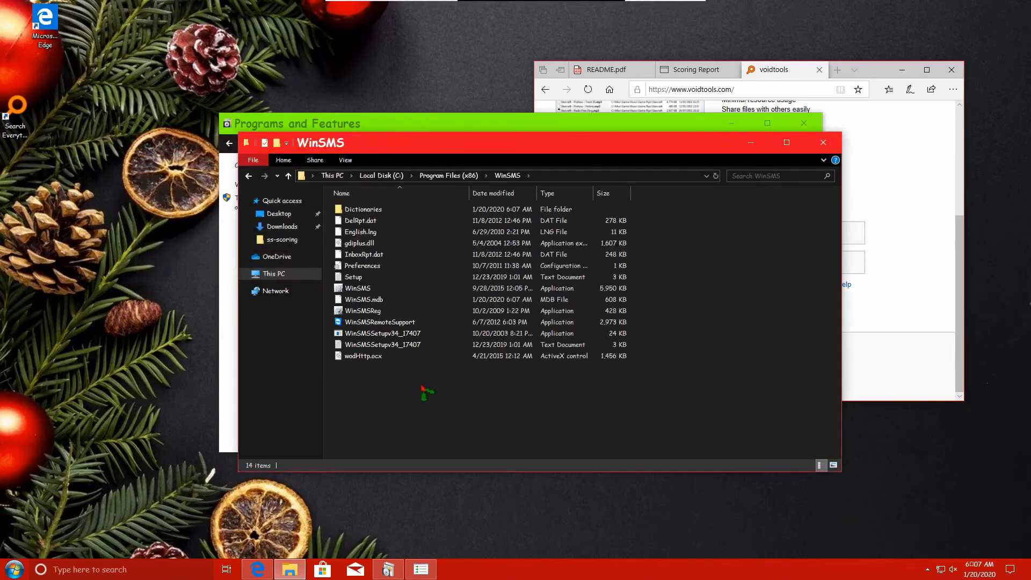
left_click_drag(414, 409, 387, 233)
right_click(377, 262)
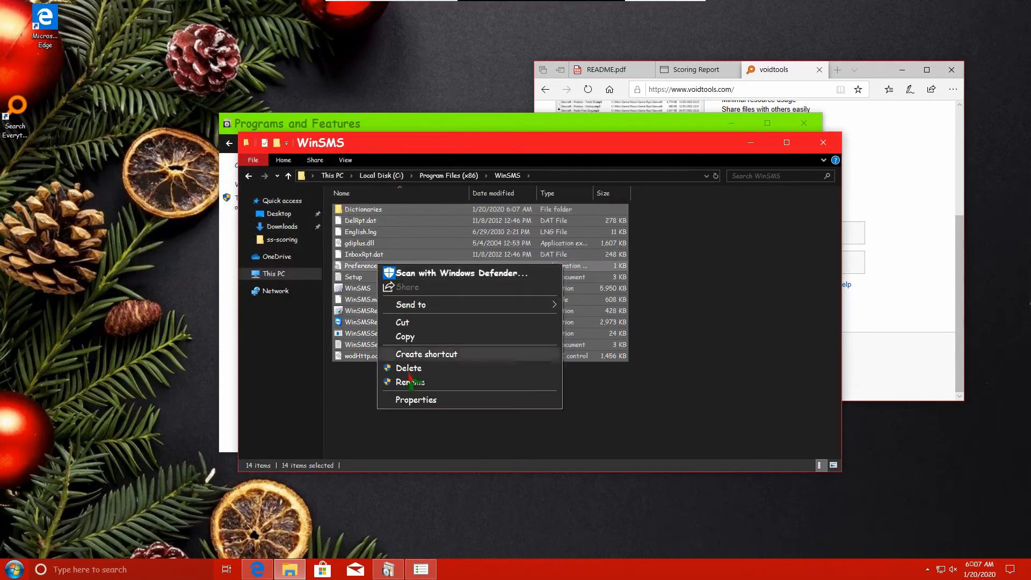
left_click(483, 365)
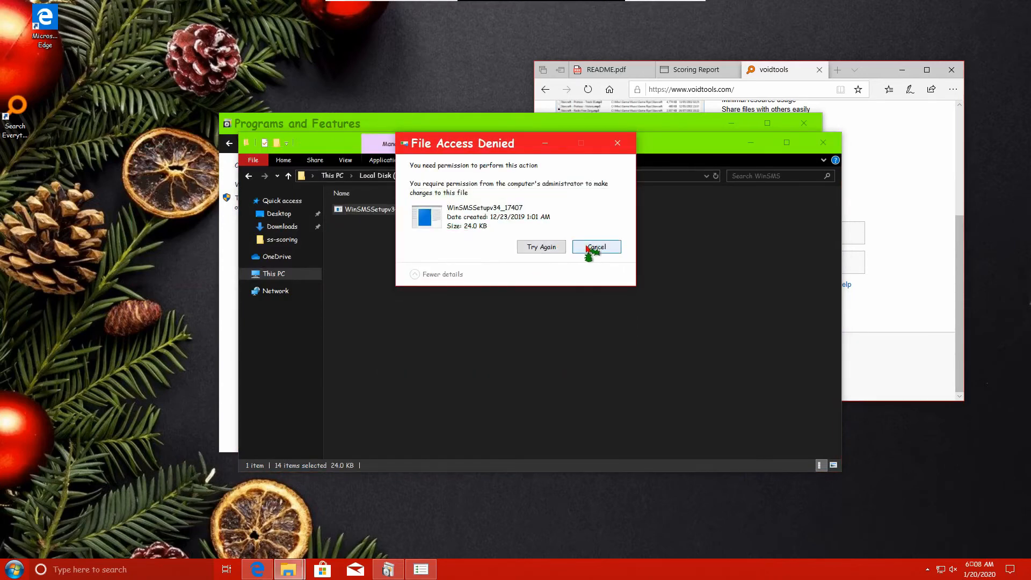
left_click(593, 308)
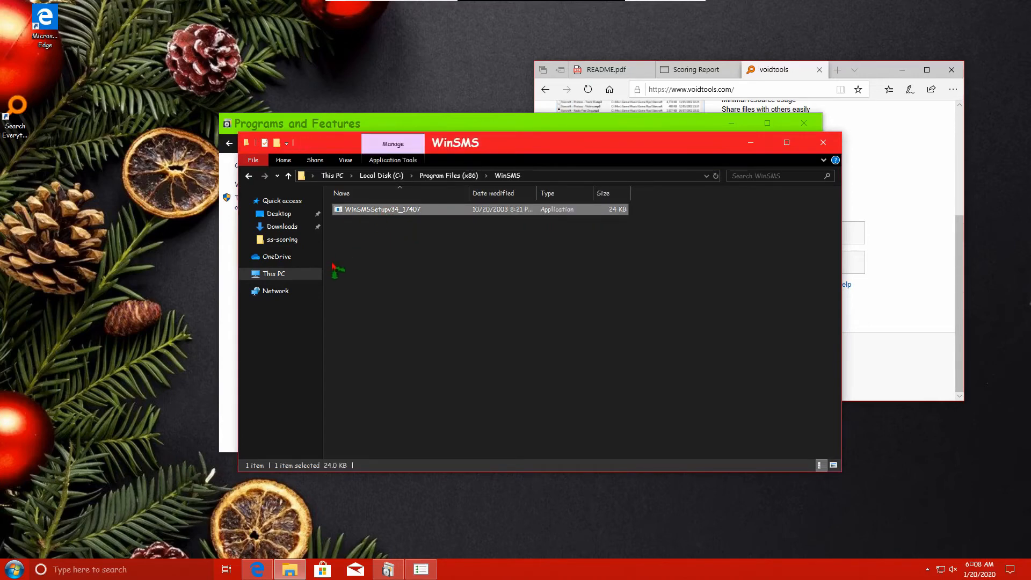
- Change the owner of the WinSMSSetupv34_17407 application file to elfshelf in its advanced security settings
right_click(369, 208)
left_click(407, 442)
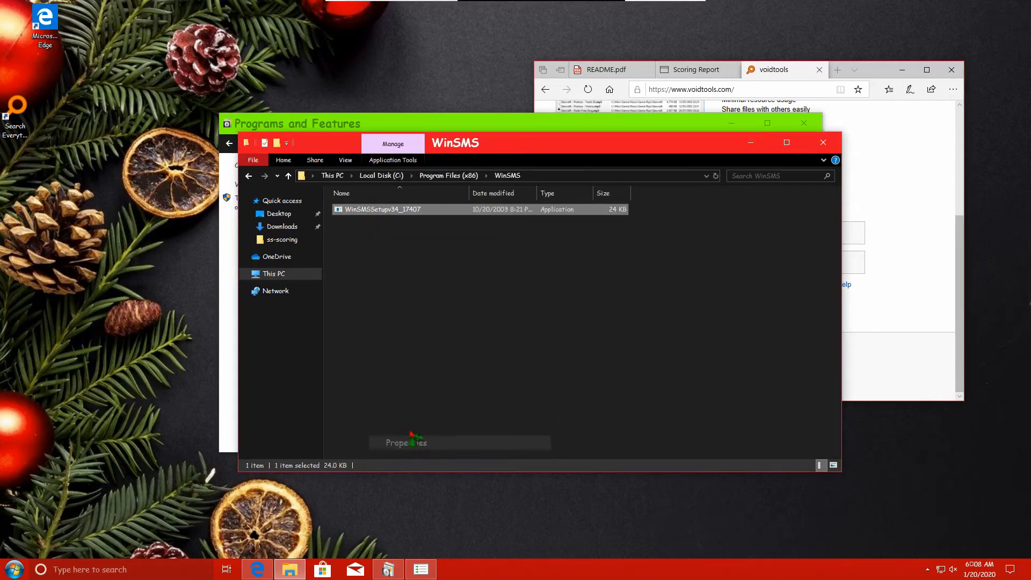
left_click(450, 242)
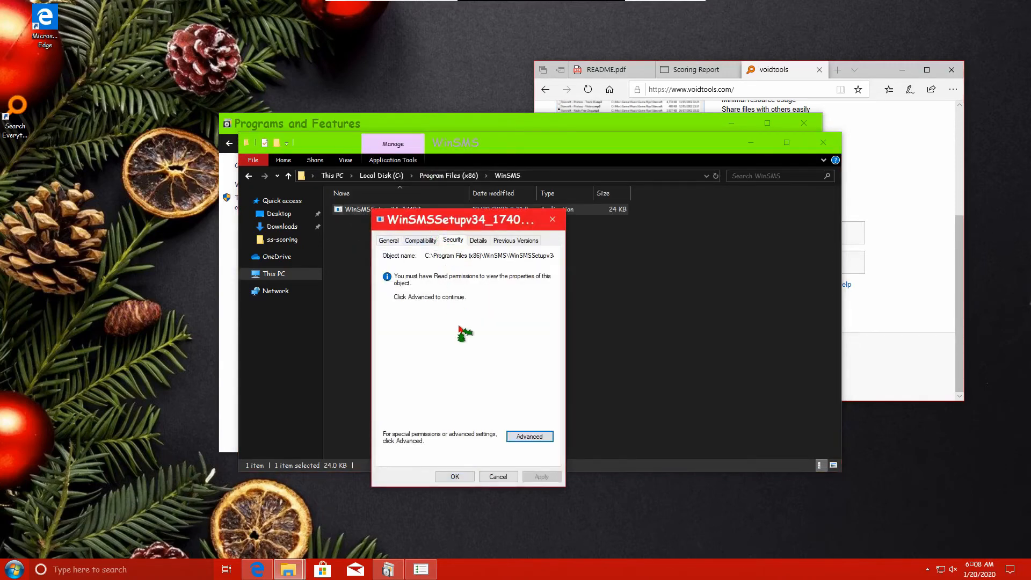
left_click(526, 436)
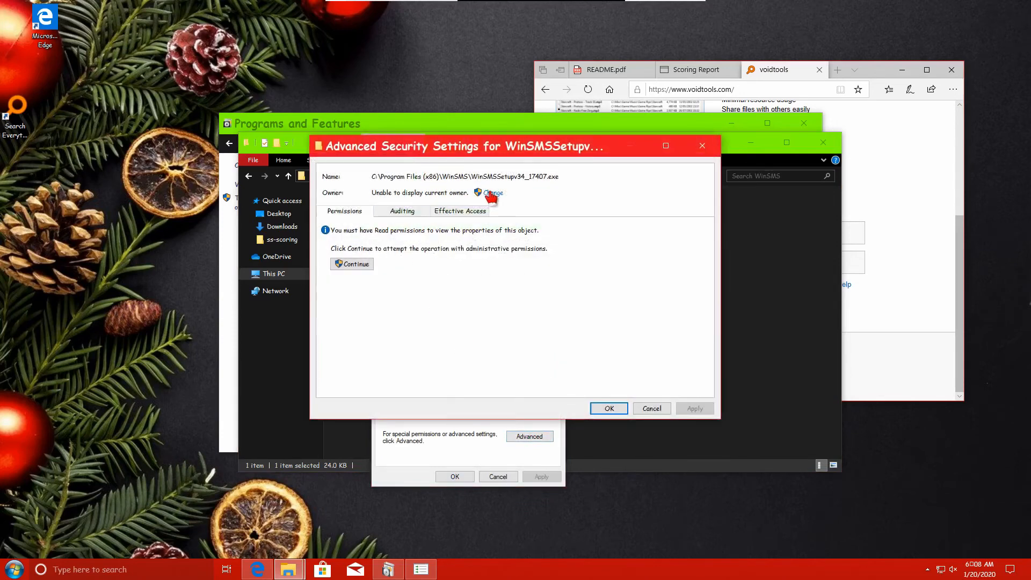
left_click(491, 193)
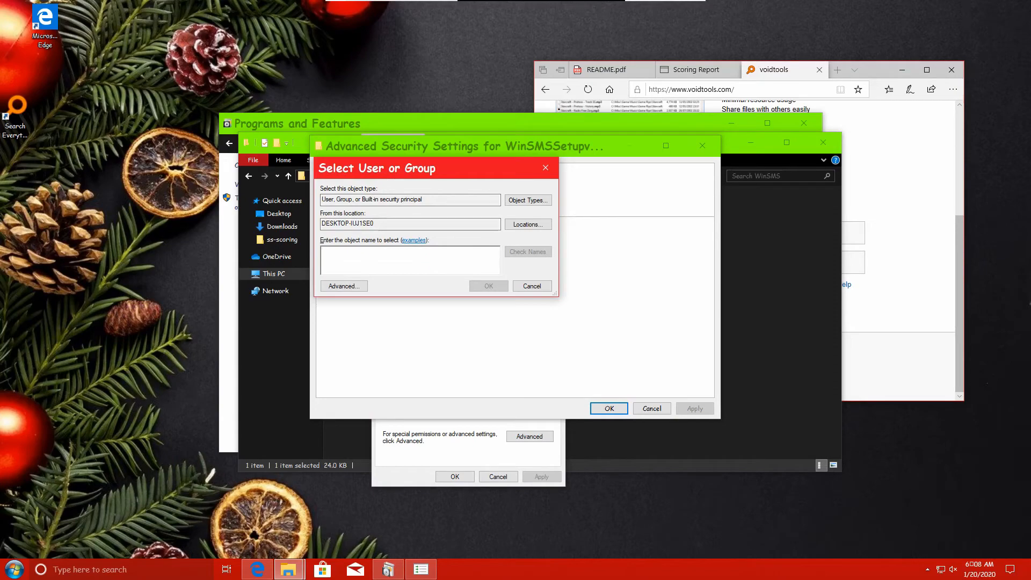
type("elfshelf")
key("Return")
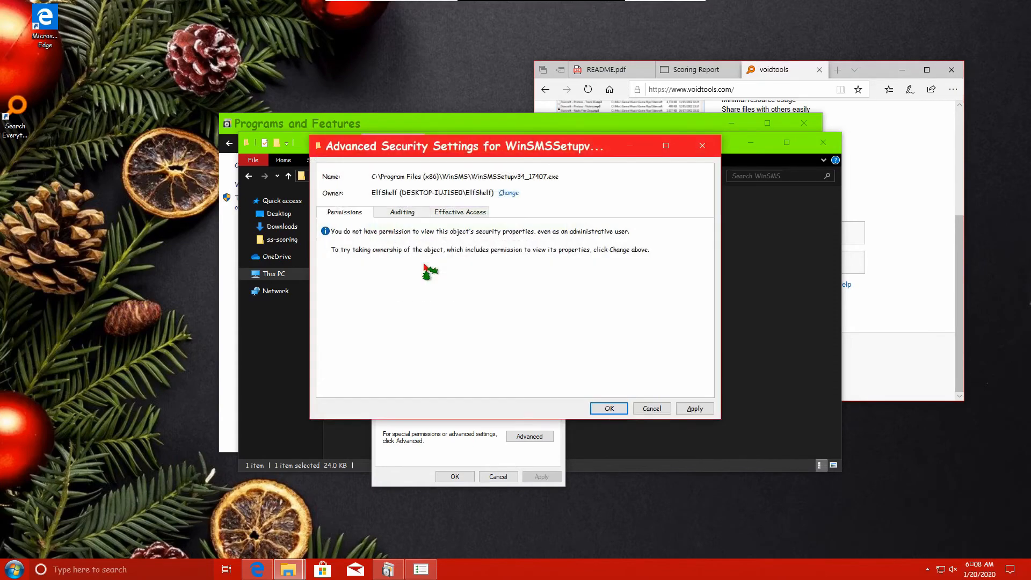
left_click(609, 408)
left_click(459, 475)
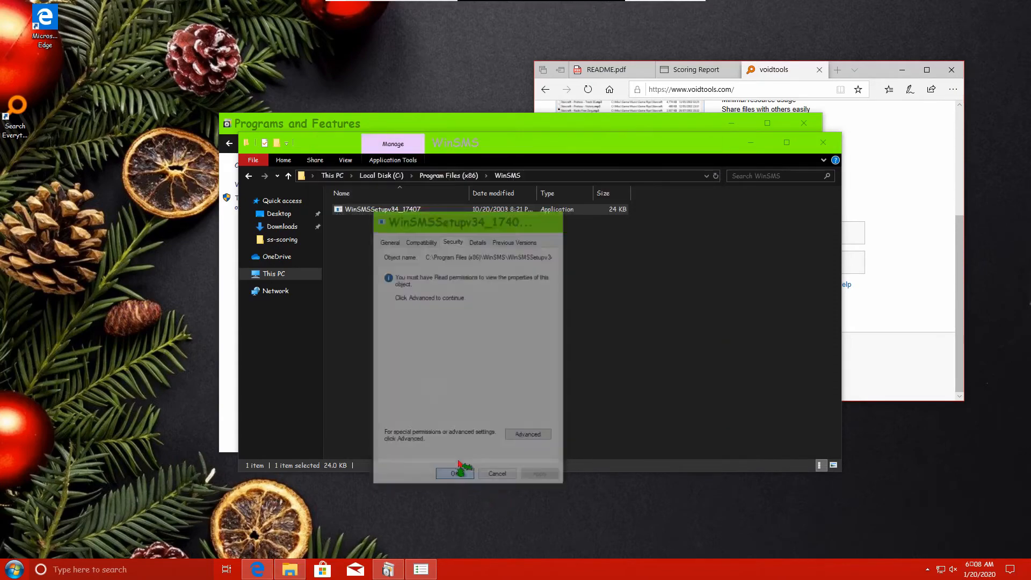
- Allow ALL APPLICATION PACKAGES full control in the security permissions of WinSMSSetupv34_17407
right_click(376, 210)
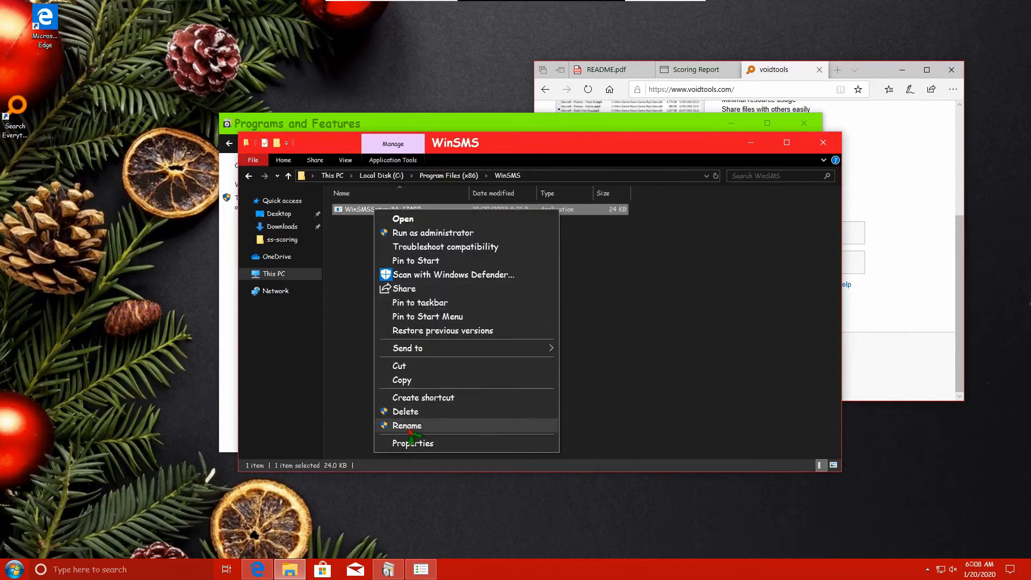
left_click(409, 443)
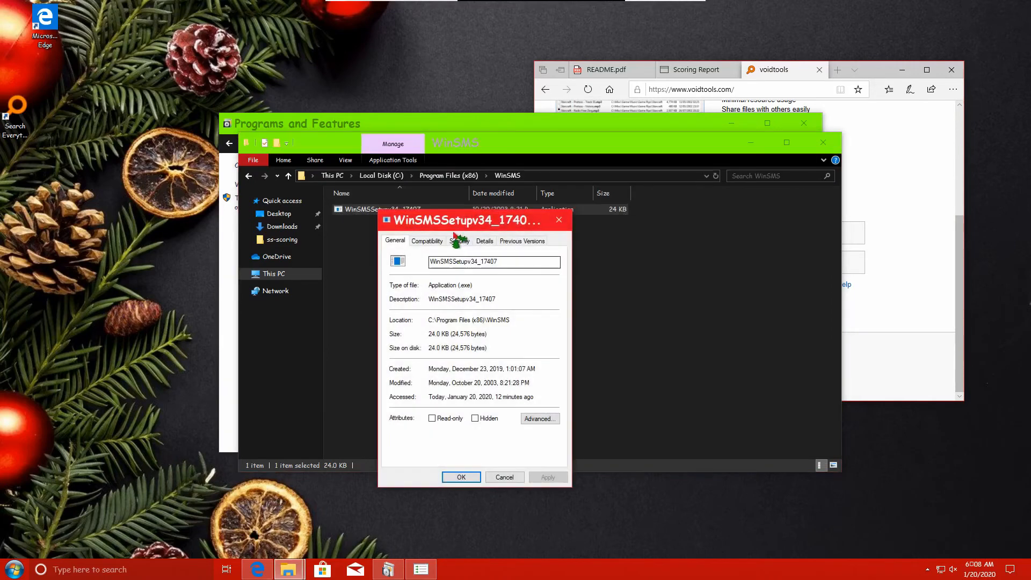
left_click(454, 242)
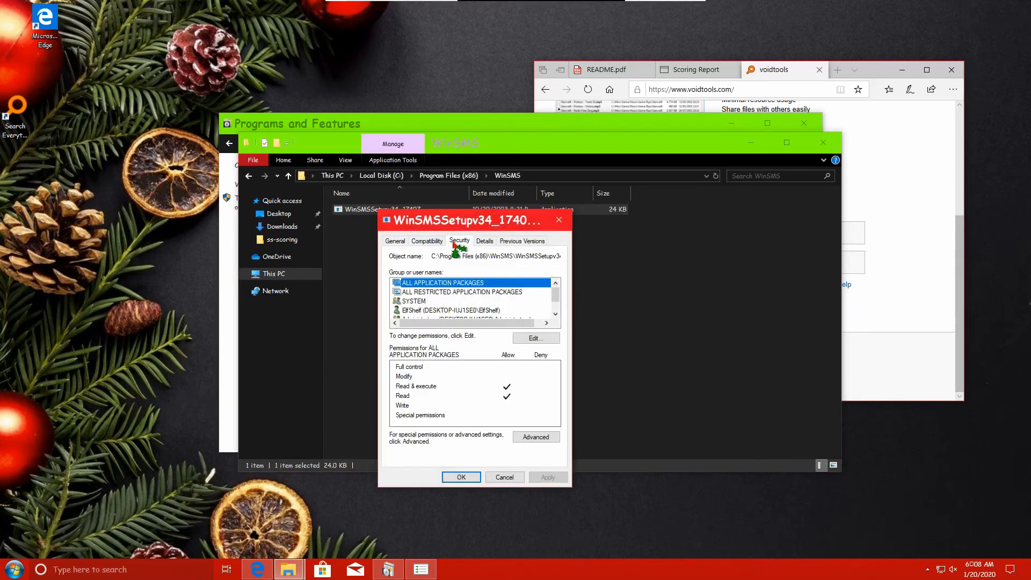
left_click(462, 311)
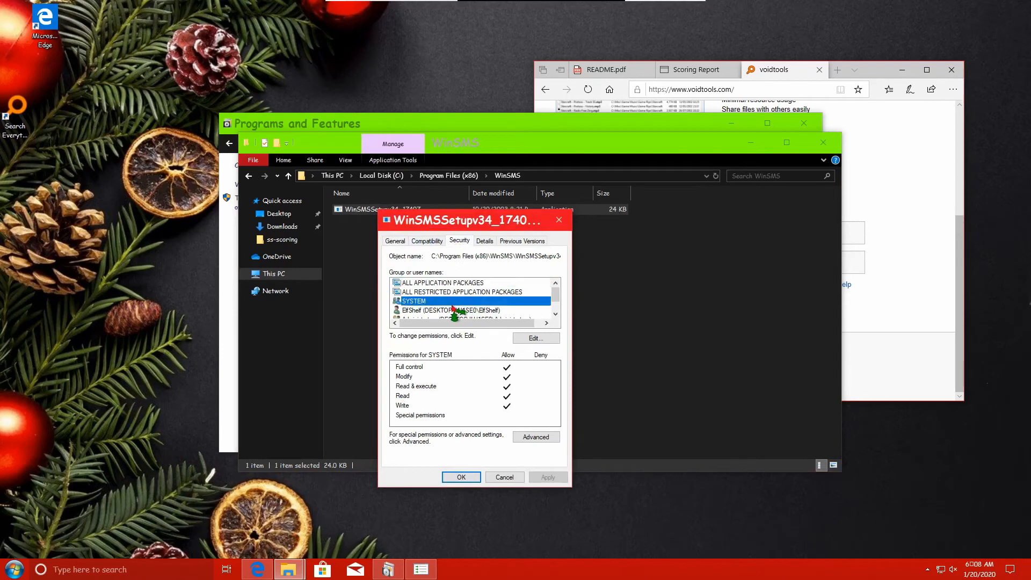
left_click(522, 341)
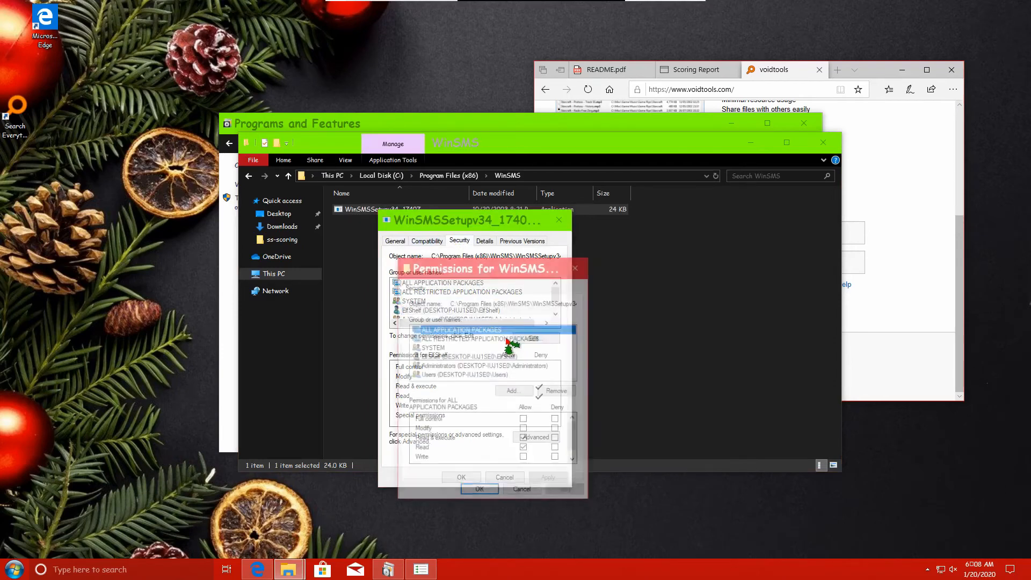
left_click(524, 419)
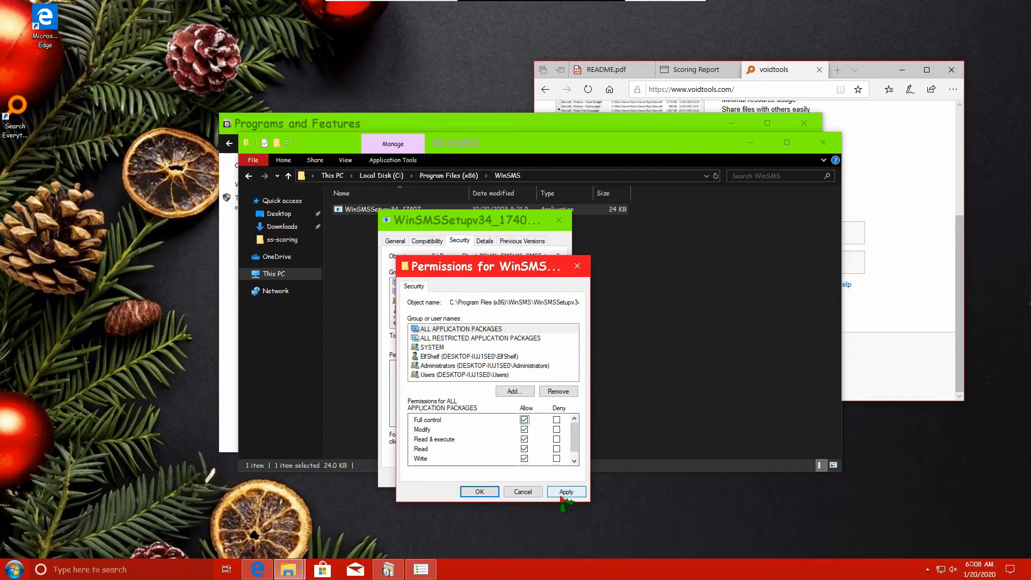
left_click(566, 492)
left_click(480, 492)
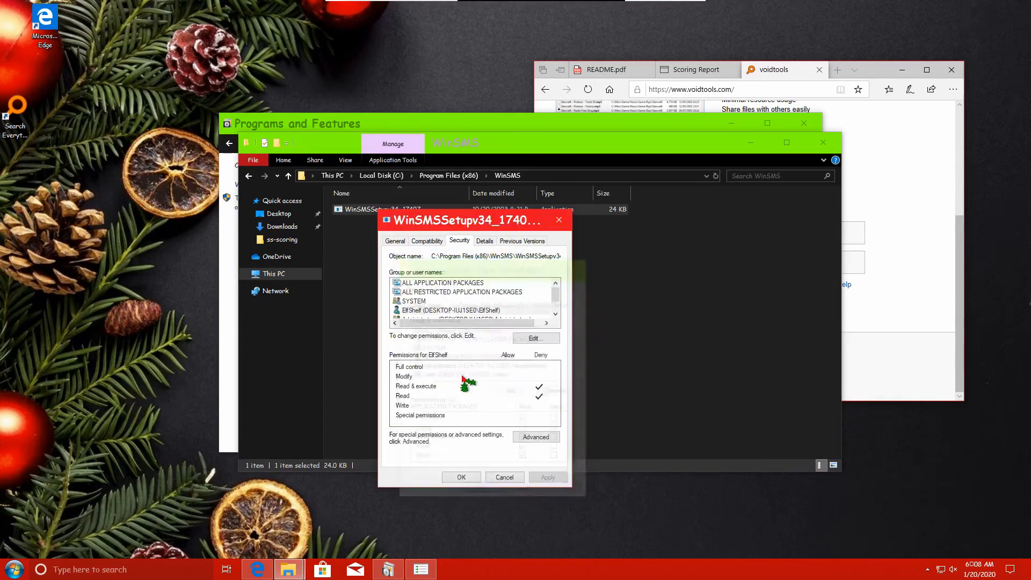
- Remove the Deny entries for ElfShelf, Administrators and Users from the advanced security settings of WinSMSSetupv34_17407
left_click(524, 439)
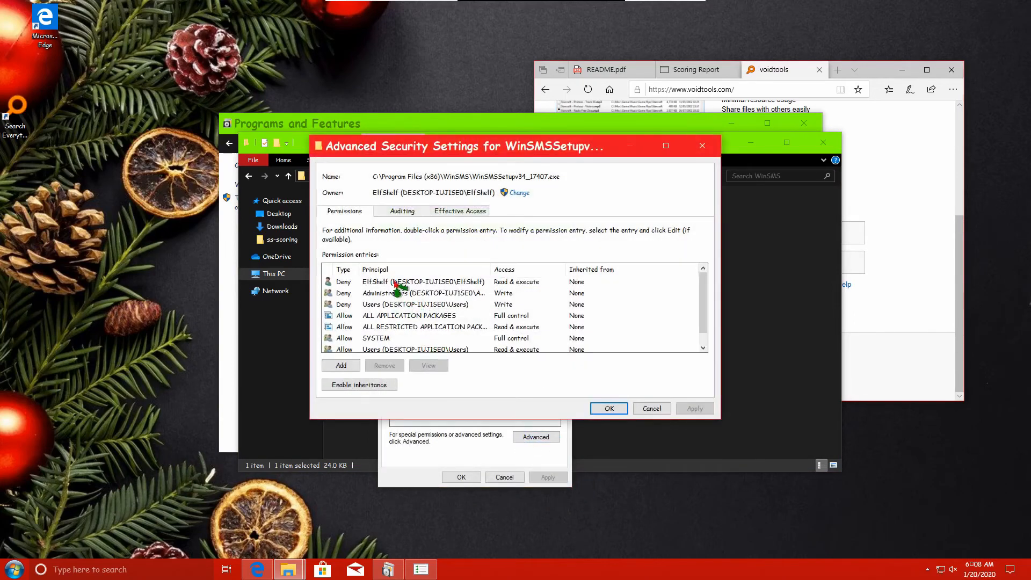
left_click(394, 283)
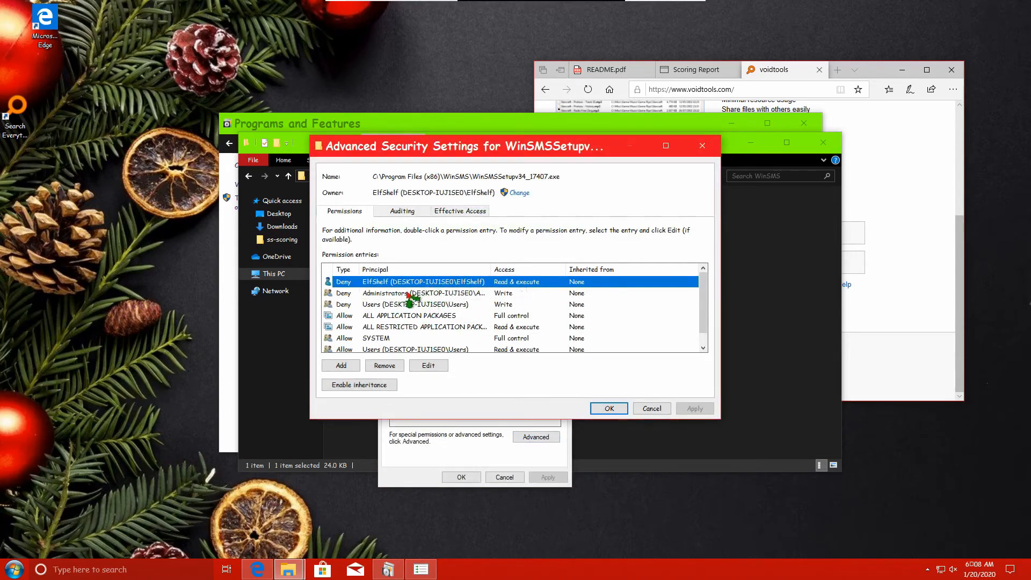
left_click(384, 366)
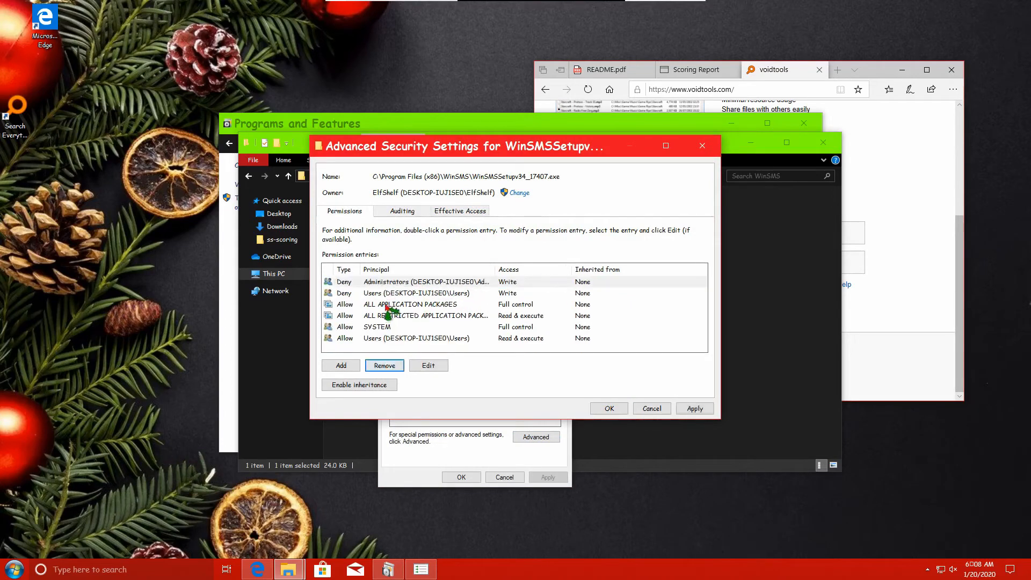
left_click(378, 288)
left_click(385, 365)
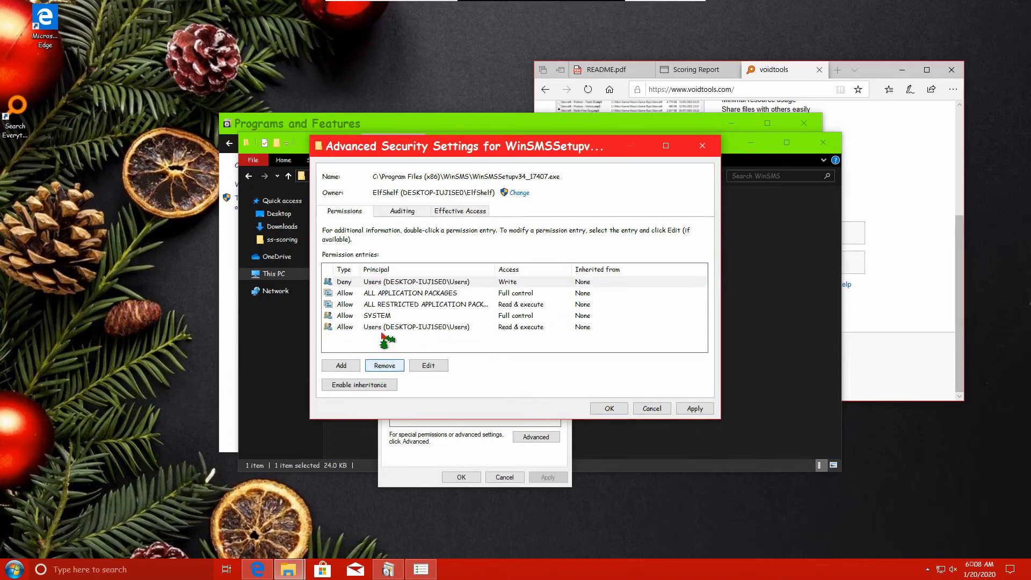
left_click(377, 281)
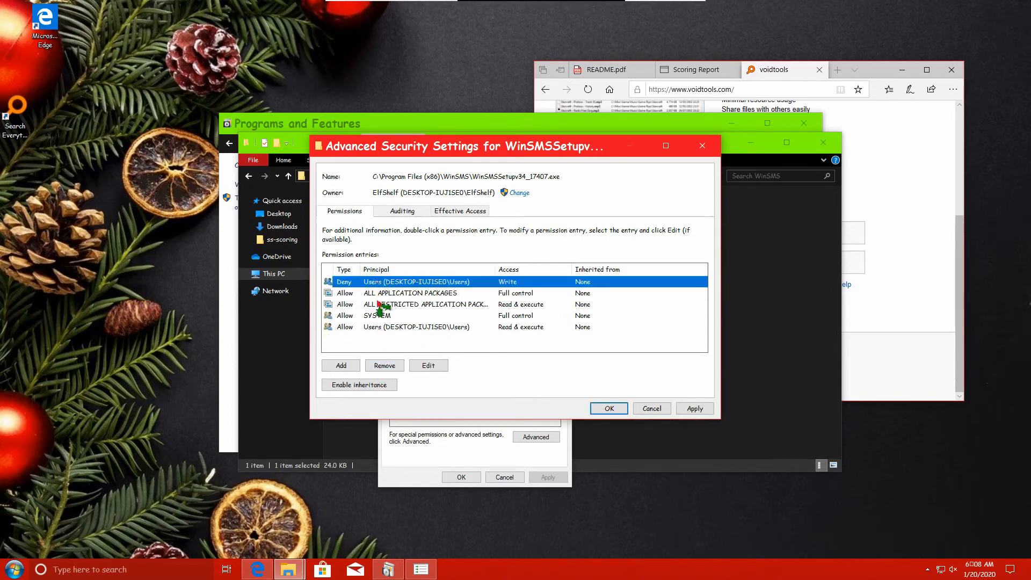
left_click(383, 366)
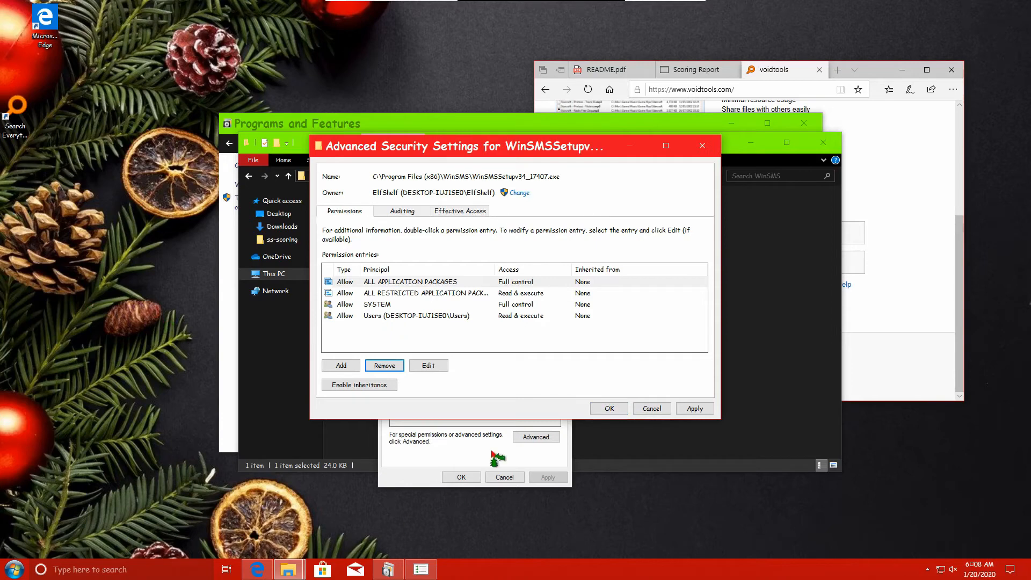
left_click(609, 409)
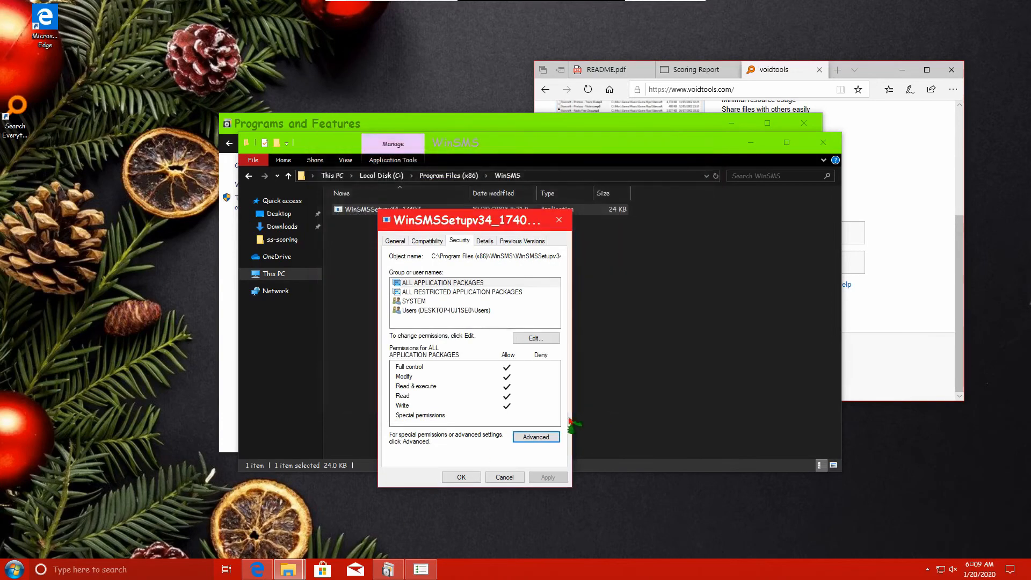
left_click(462, 477)
- Try to delete the WinSMSSetupv34_17407 application and its parent WinSMS folder in Program Files (x86)
right_click(441, 212)
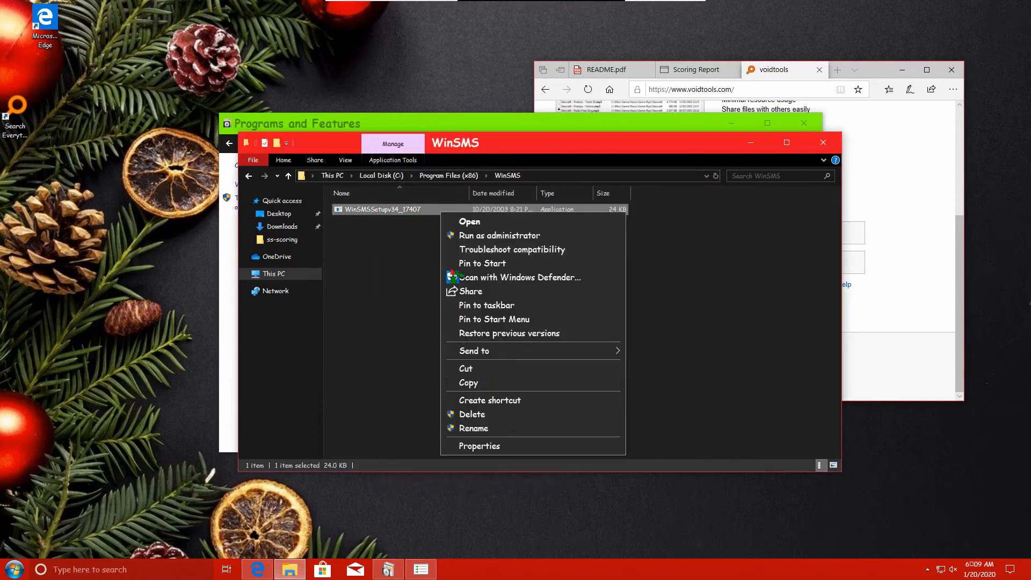
left_click(469, 414)
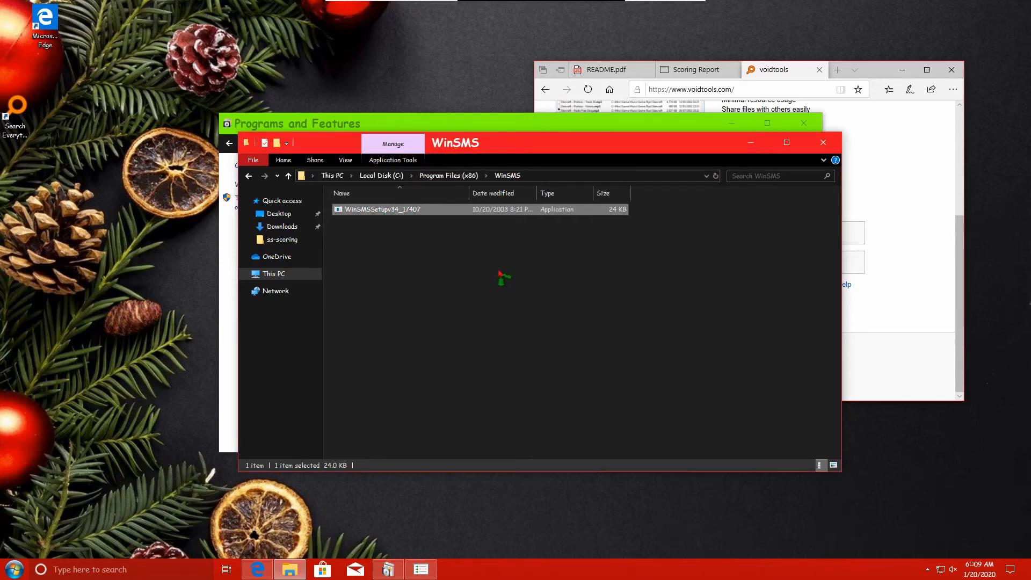
left_click(465, 177)
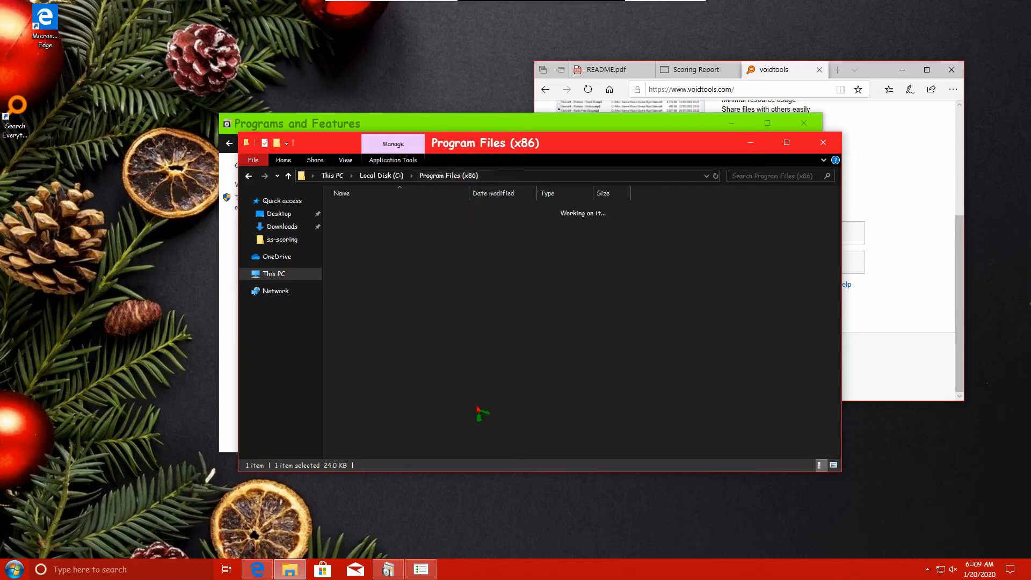
right_click(433, 413)
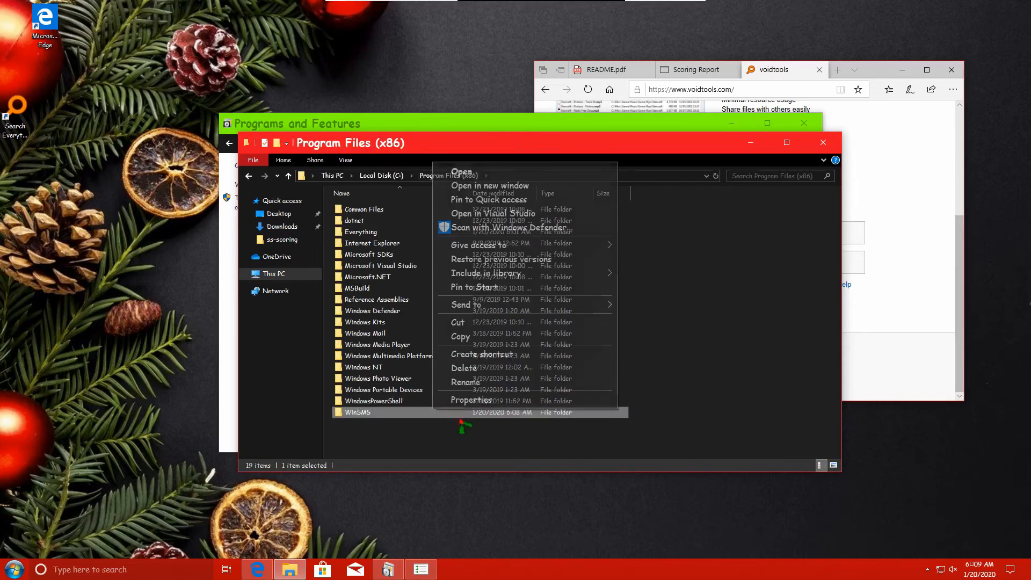
left_click(464, 367)
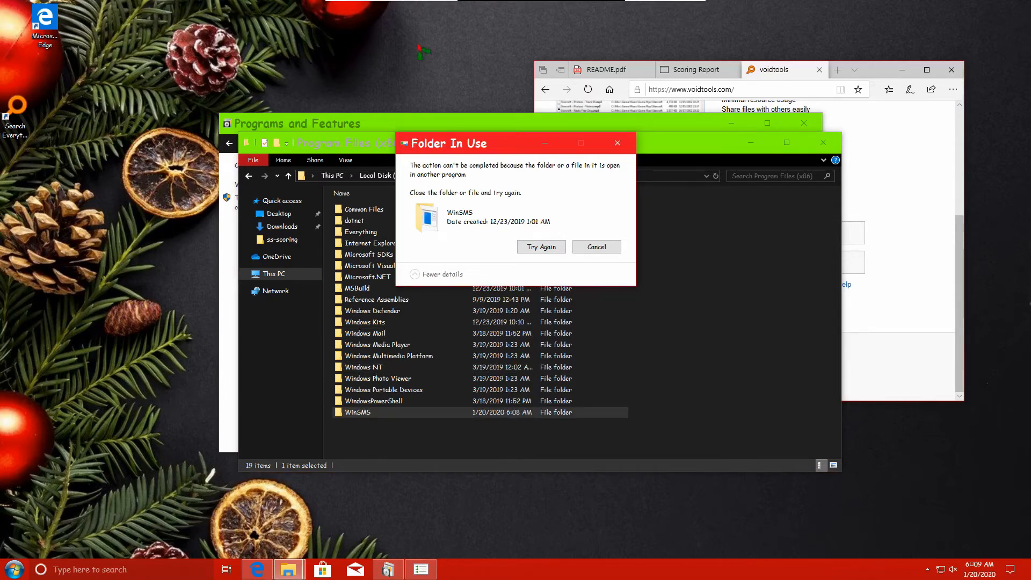
- End the running WinSMSSetupv34_17407.exe process from the detailed process list in Task Manager
left_click(183, 570)
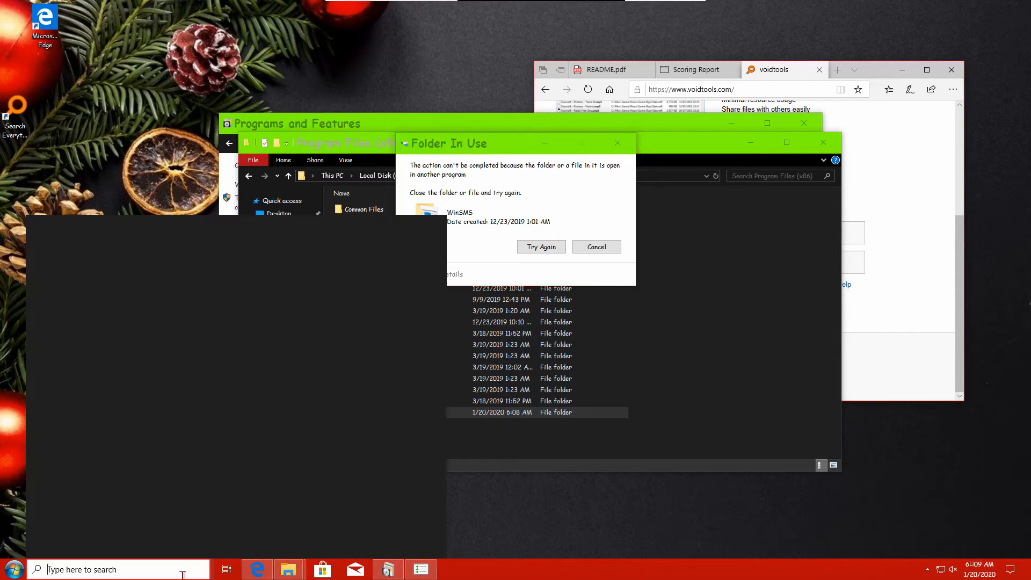
type("tas")
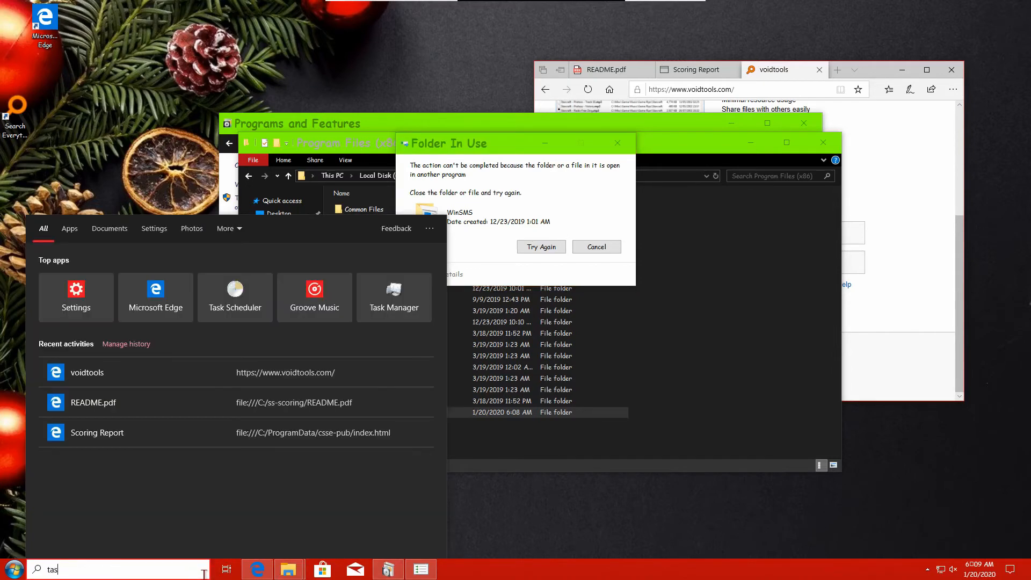
type("k manager")
left_click(184, 278)
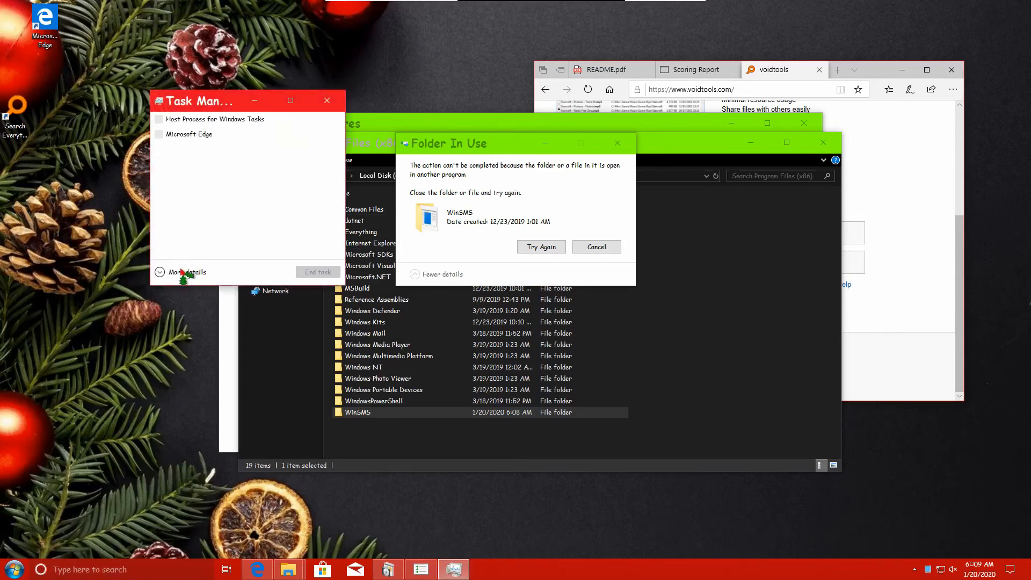
left_click(182, 283)
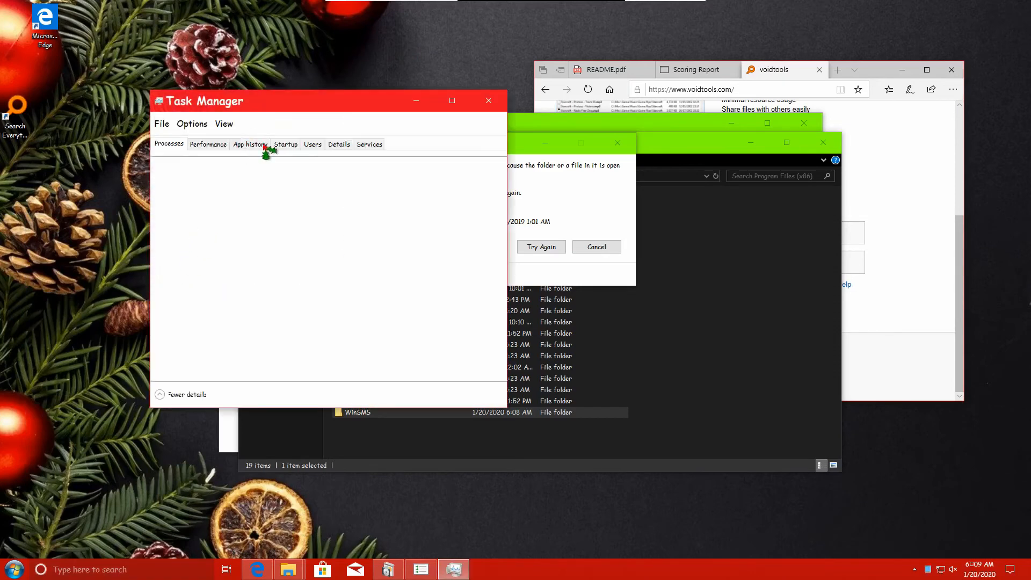
left_click(339, 144)
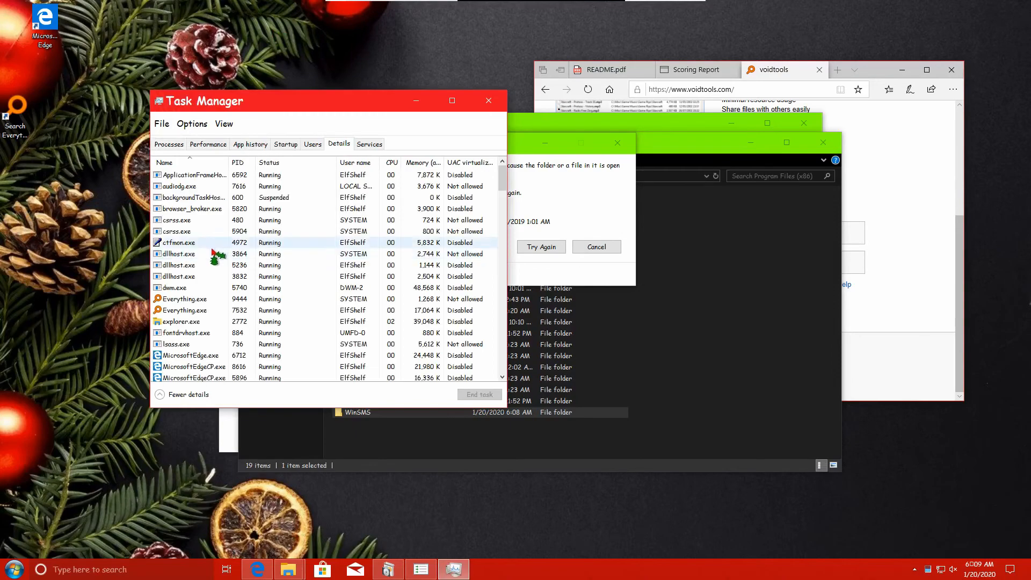
scroll(217, 256, "down", 15)
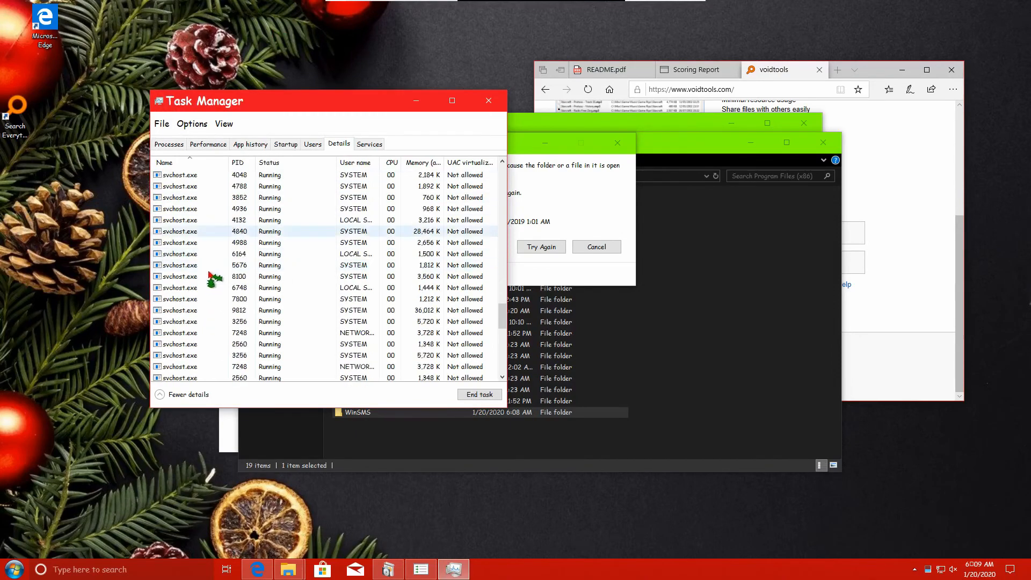
scroll(213, 271, "down", 8)
right_click(209, 347)
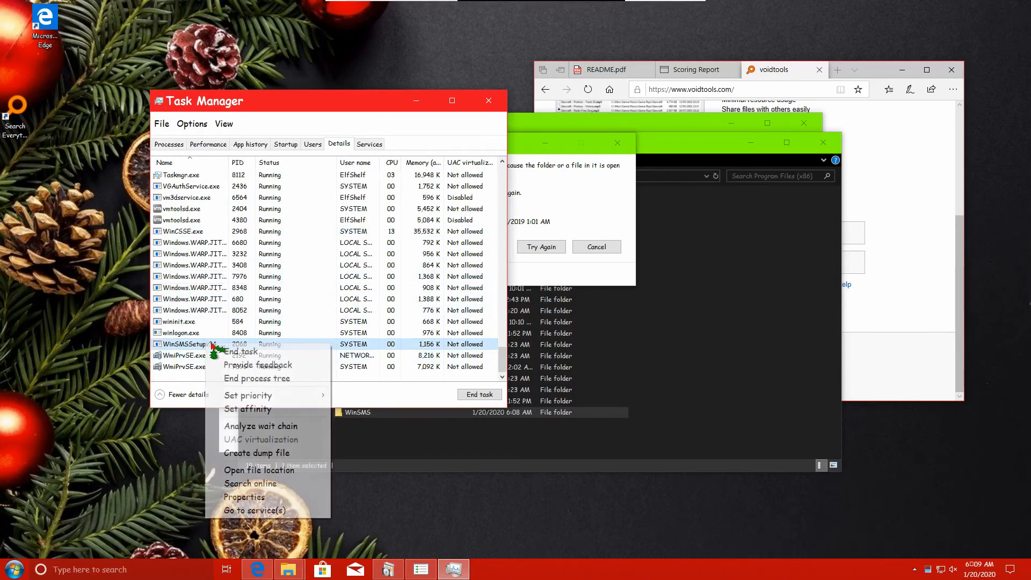
left_click(236, 350)
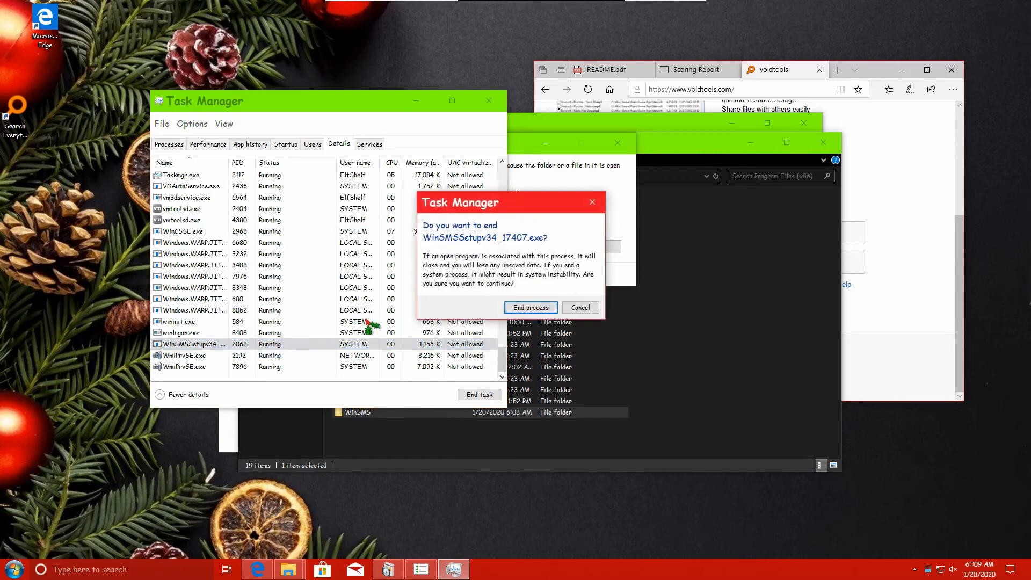
left_click(530, 307)
- Retry the pending WinSMS folder deletion and close Task Manager
left_click(557, 218)
left_click(537, 248)
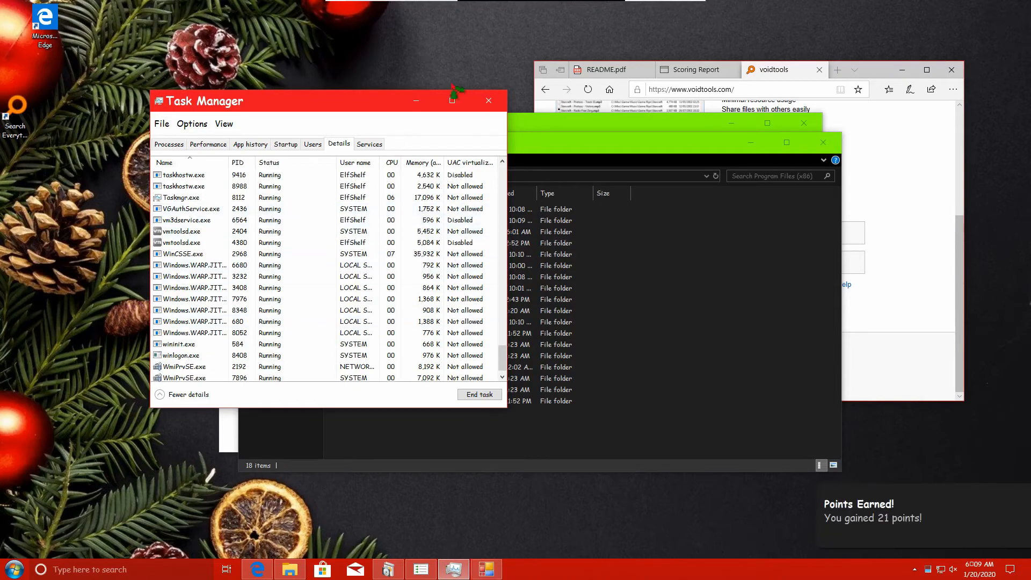
left_click(489, 101)
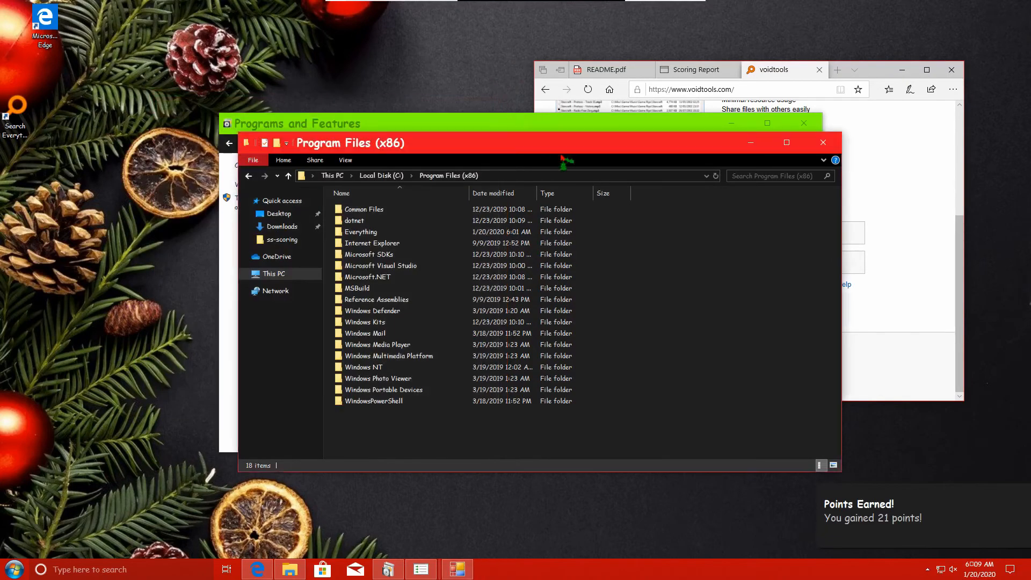
- Close the Program Files (x86), Program Compatibility Assistant and Programs and Features windows, and bring up README.pdf in the browser
left_click(823, 144)
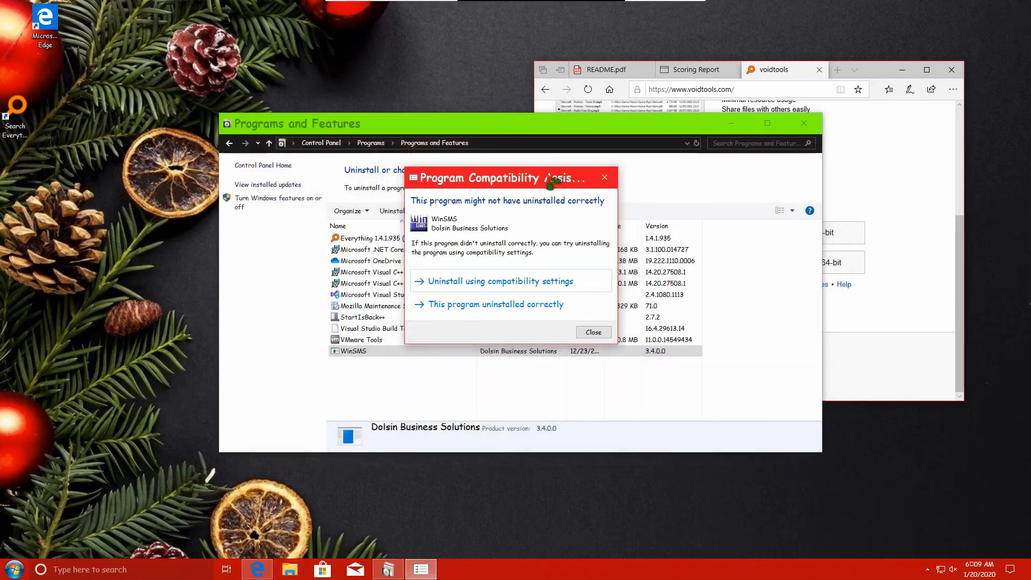
left_click(593, 332)
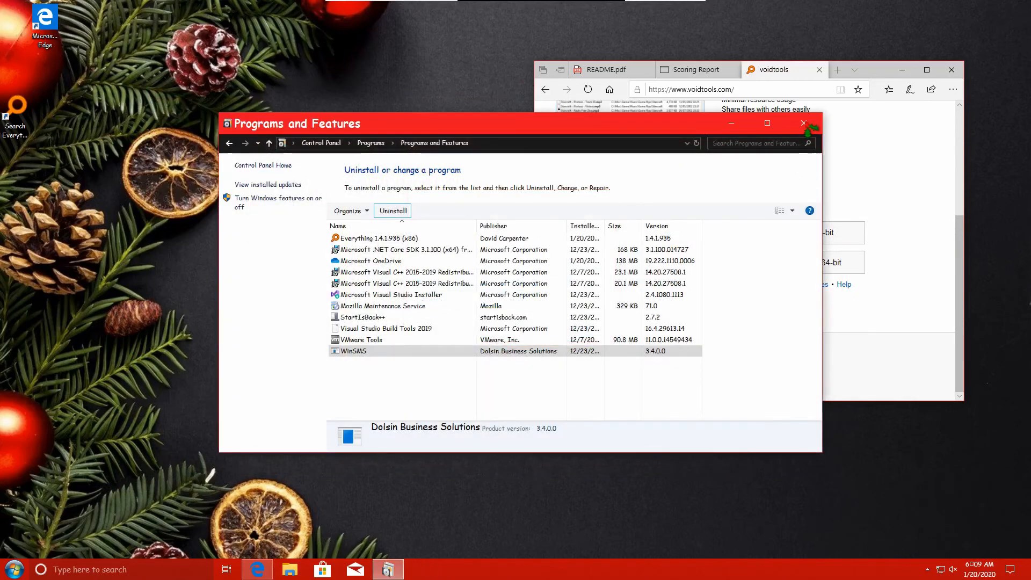
left_click(804, 123)
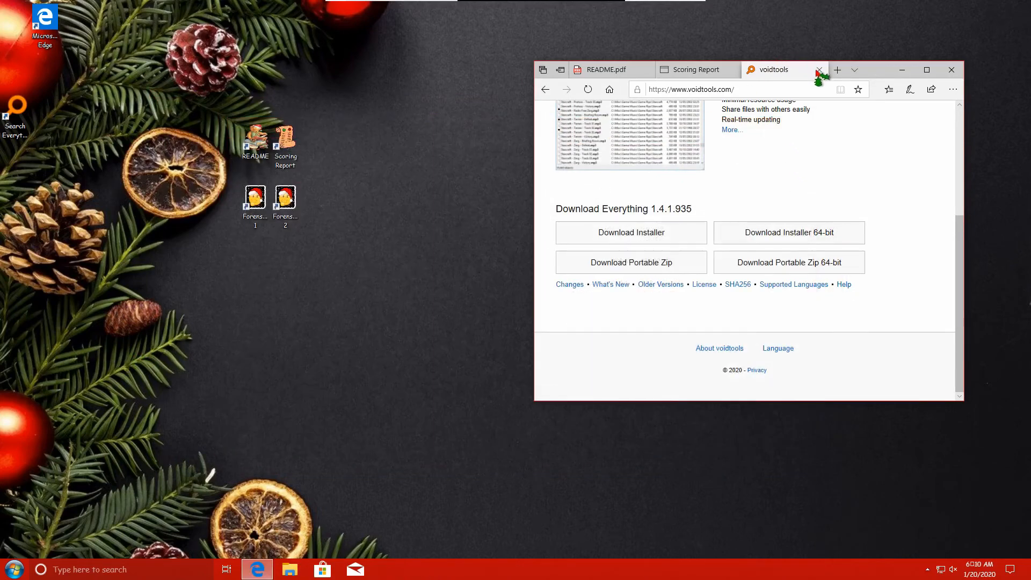
left_click(624, 71)
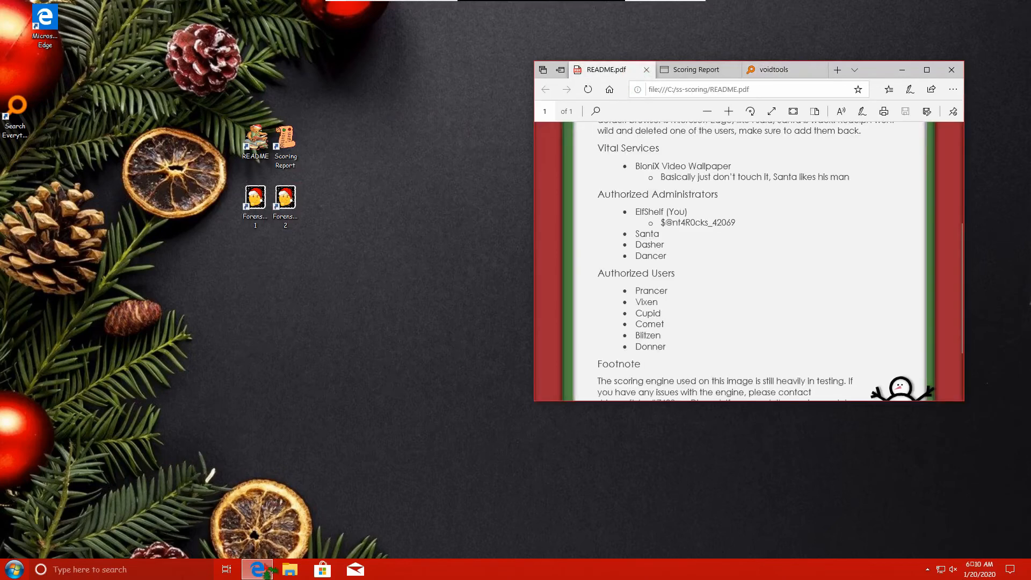
left_click(143, 457)
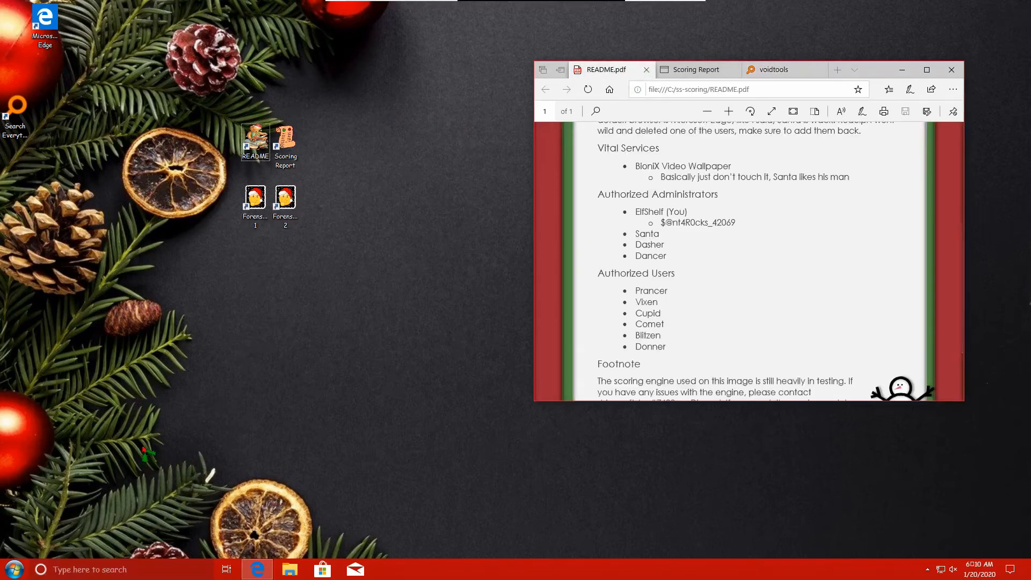
- Run secpol.msc and open the Password Policy under Account Policies
key("super+r")
type("sec")
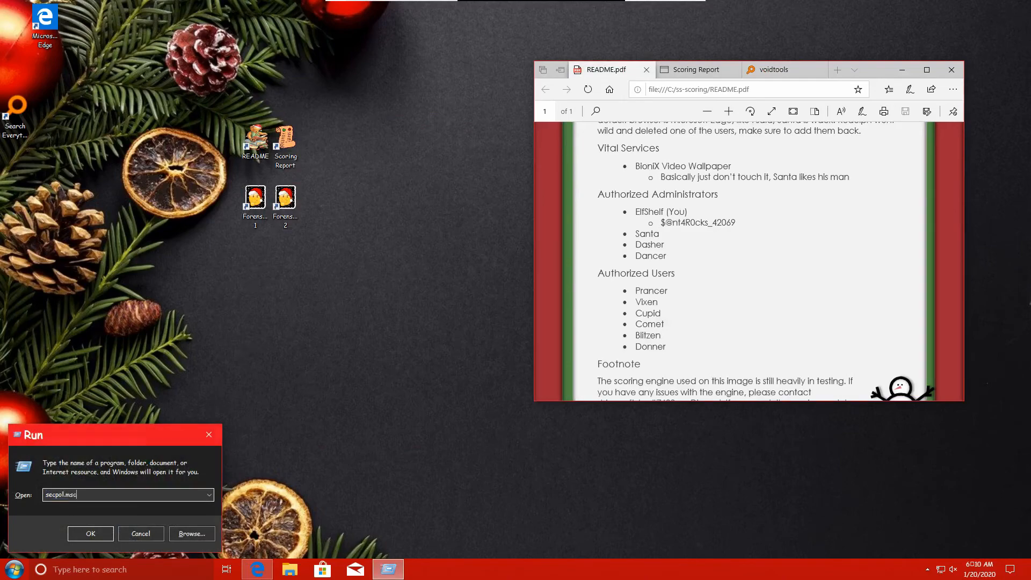
key("Return")
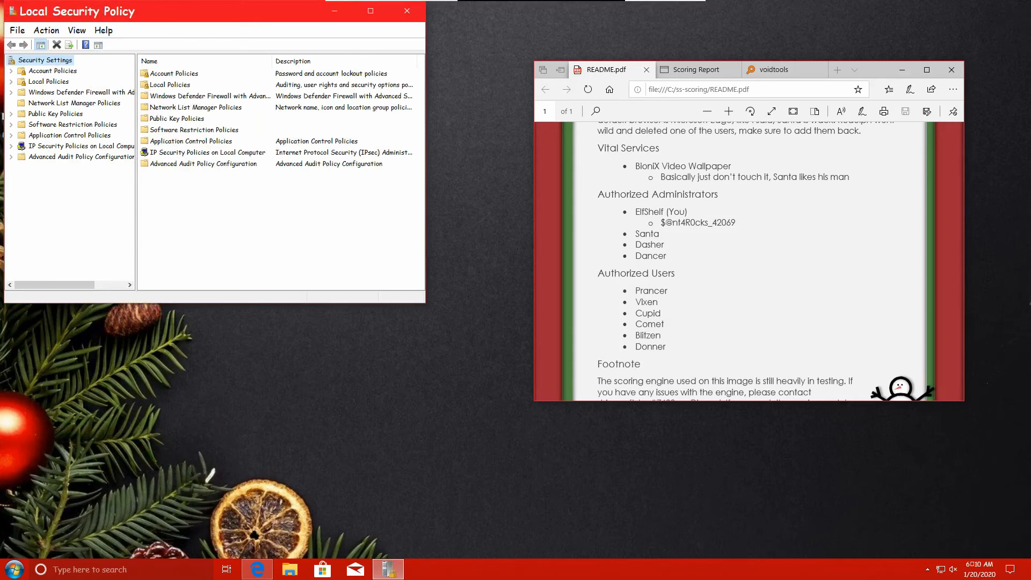
double_click(37, 71)
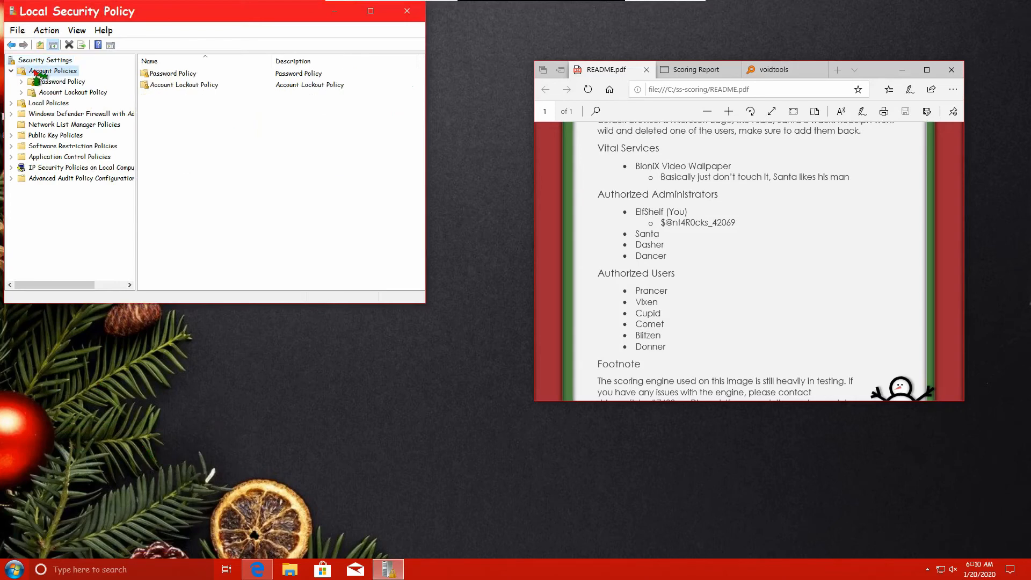
double_click(164, 75)
left_click(168, 75)
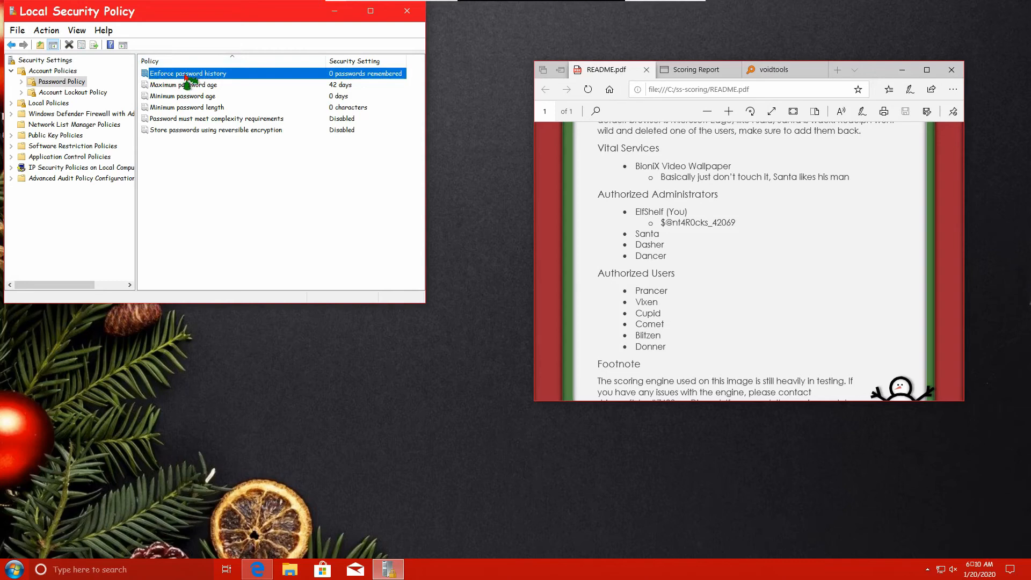
- Set Enforce password history to 5 passwords remembered and Maximum password age to 90 days
double_click(185, 75)
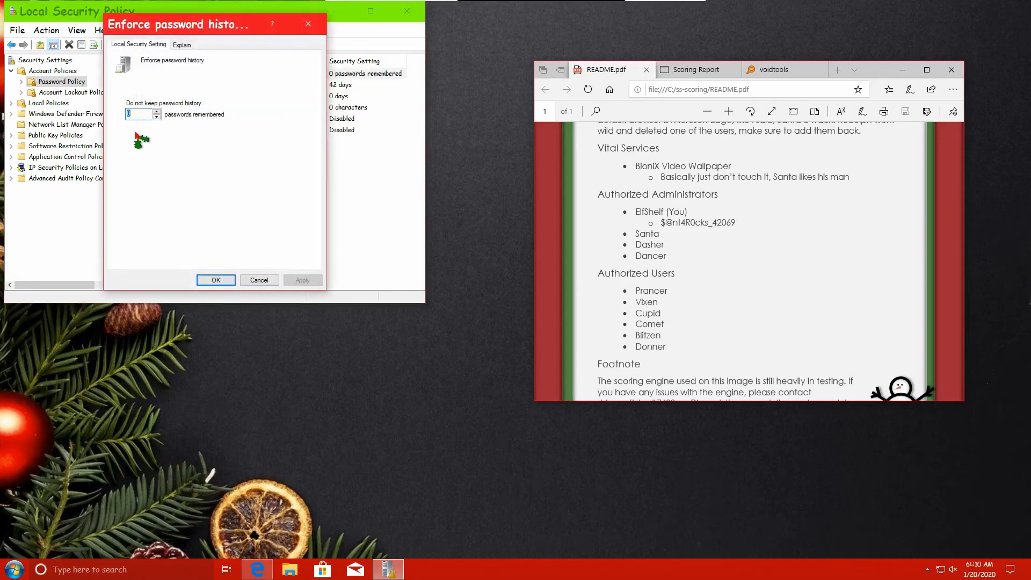
type("5")
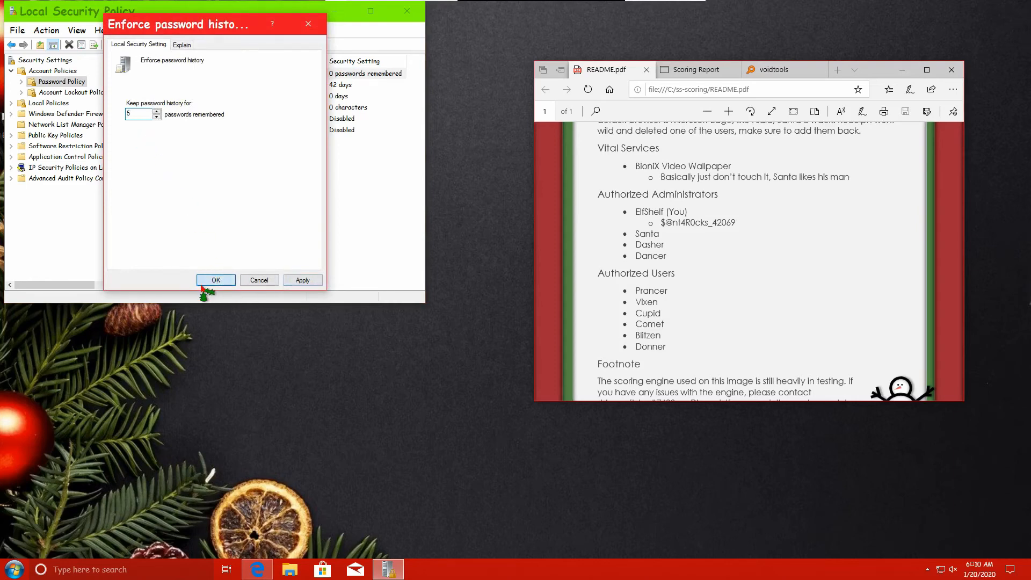
left_click(203, 283)
double_click(211, 85)
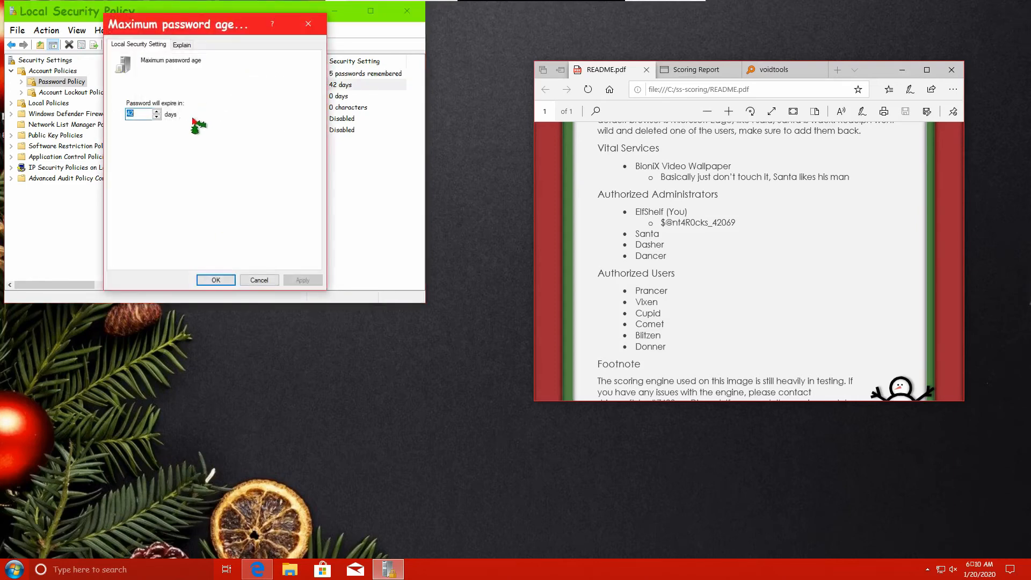
type("90")
left_click(209, 281)
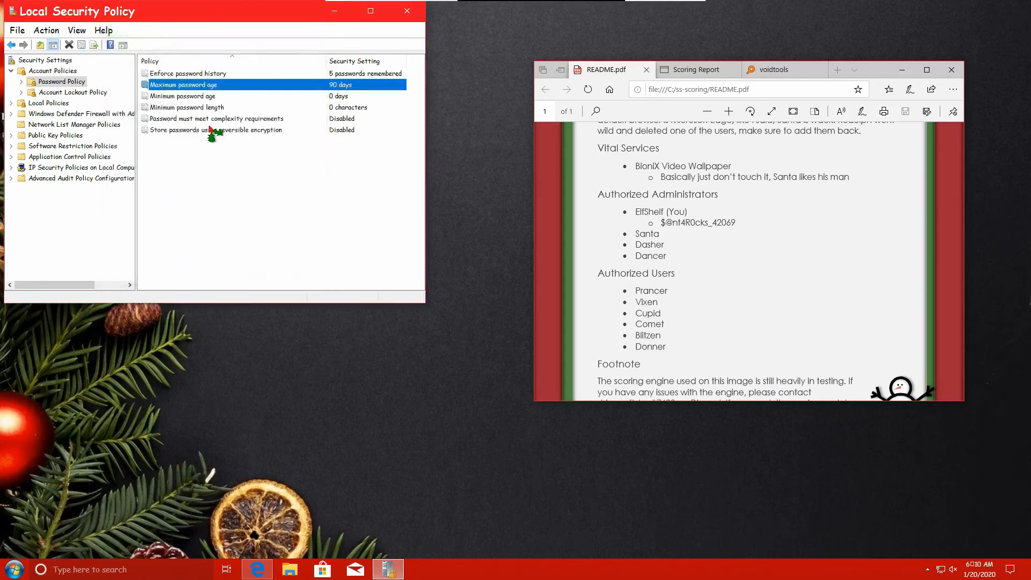
- Set Minimum password age to 10 days and Minimum password length to 10 characters
double_click(206, 97)
type("10")
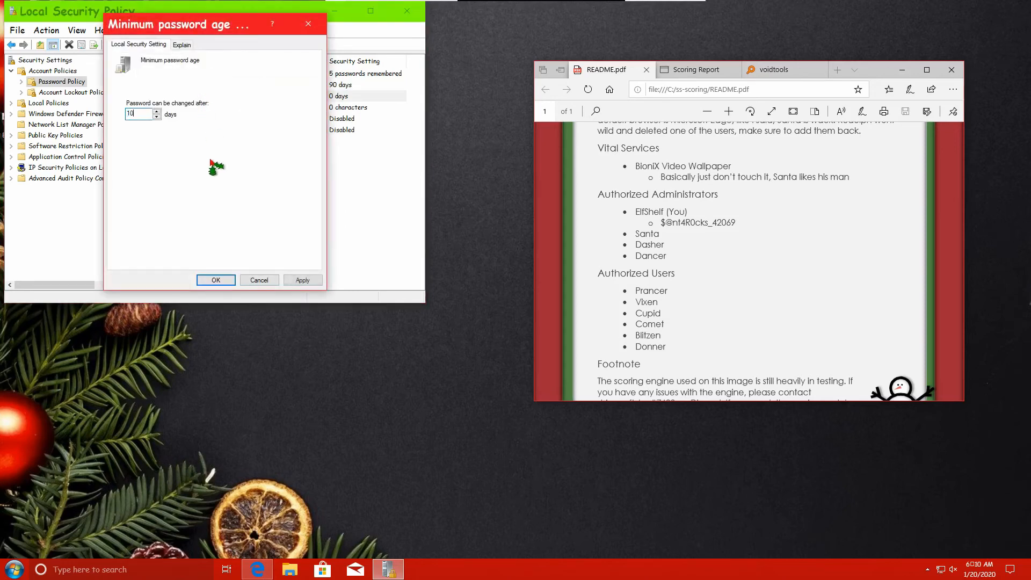
left_click(215, 280)
double_click(307, 107)
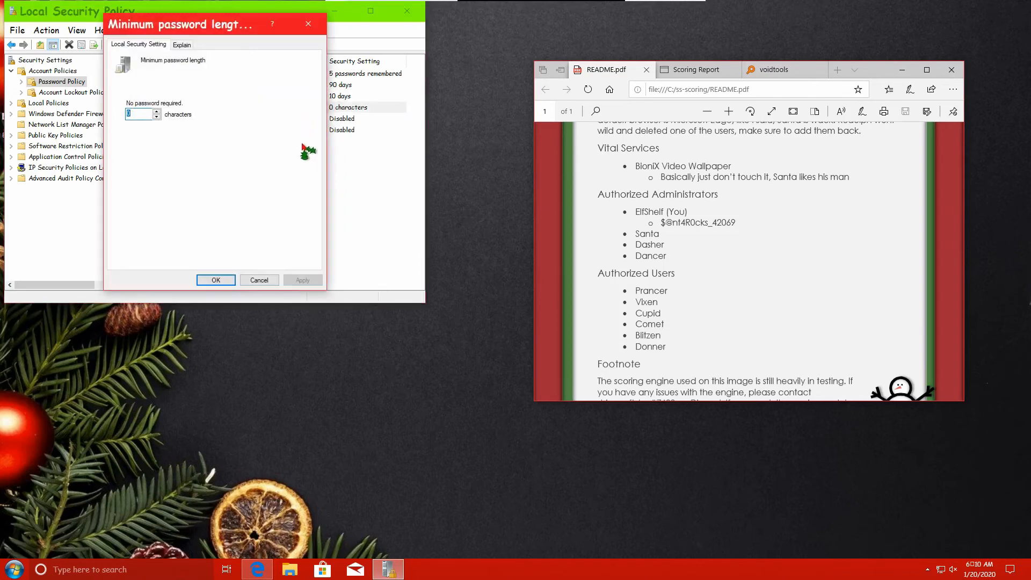
type("10")
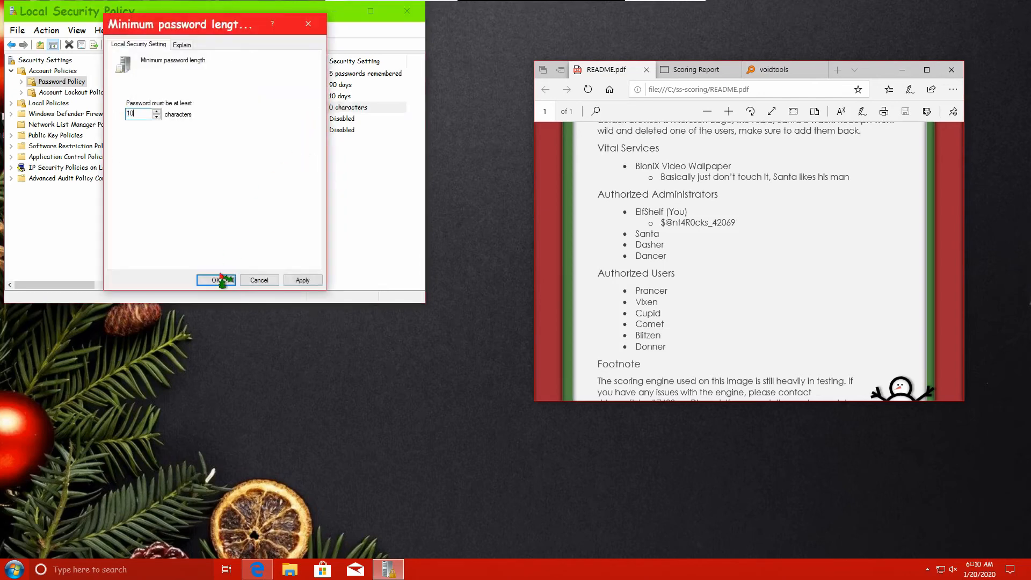
left_click(217, 280)
- Enable the Password must meet complexity requirements policy
double_click(260, 119)
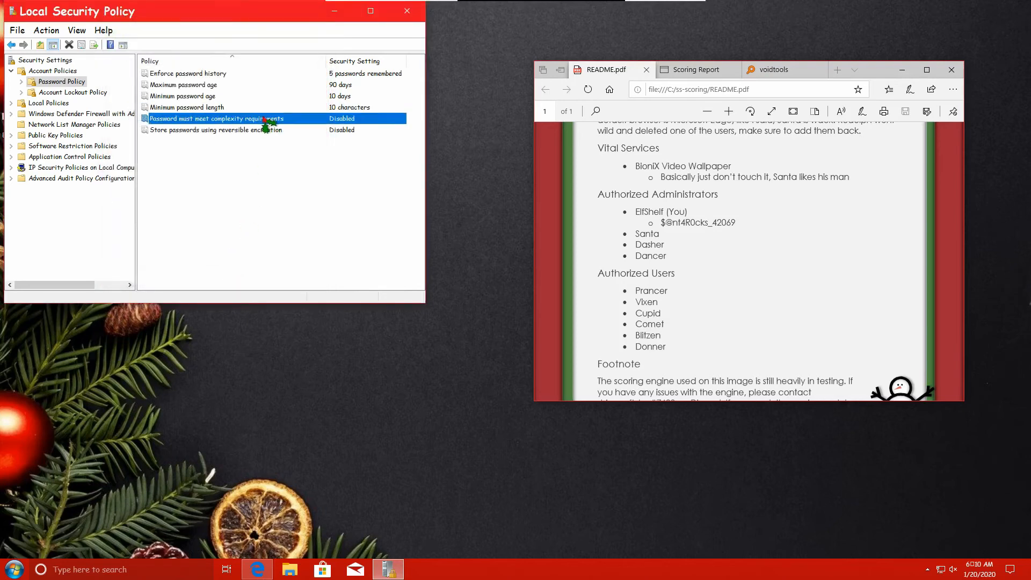
left_click(129, 99)
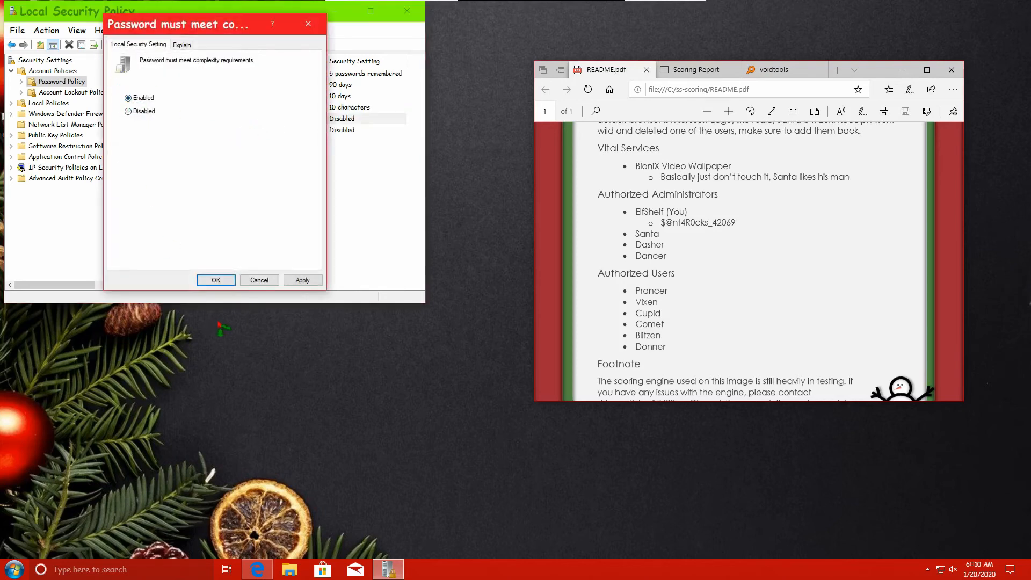
left_click(216, 280)
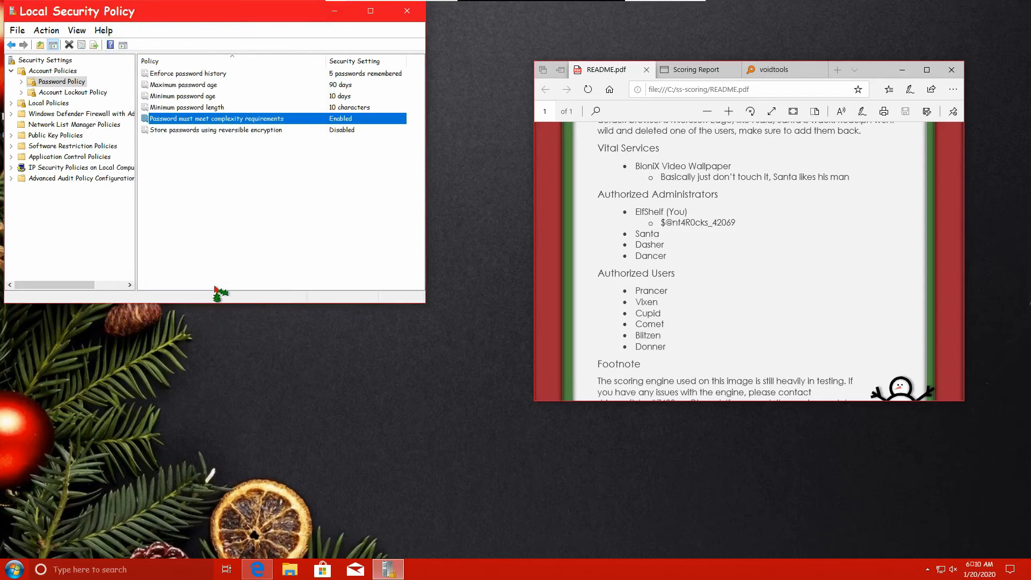
left_click(192, 131)
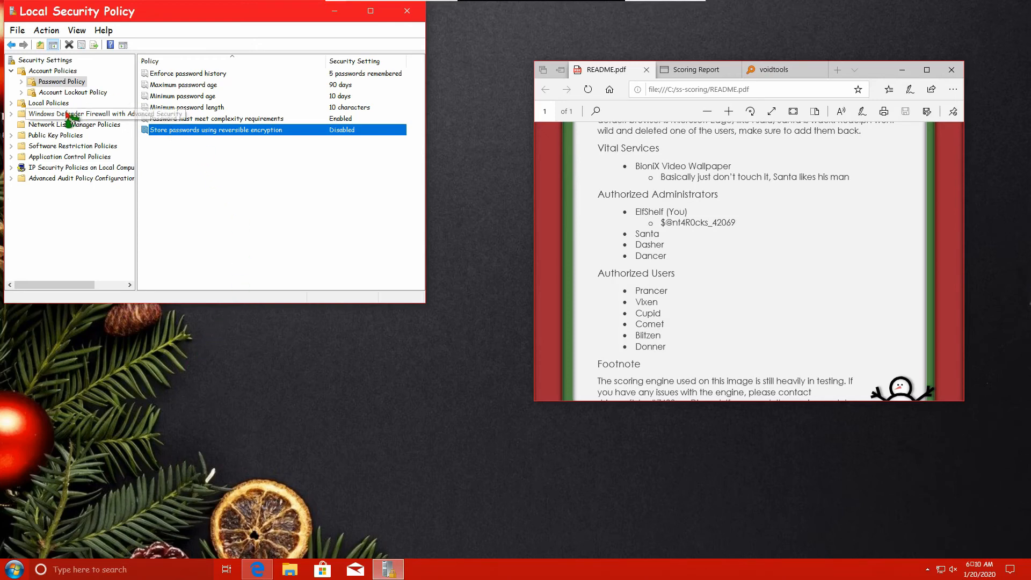
- Open the Audit Policy under Local Policies and set Audit account logon events to Success and Failure
left_click(54, 103)
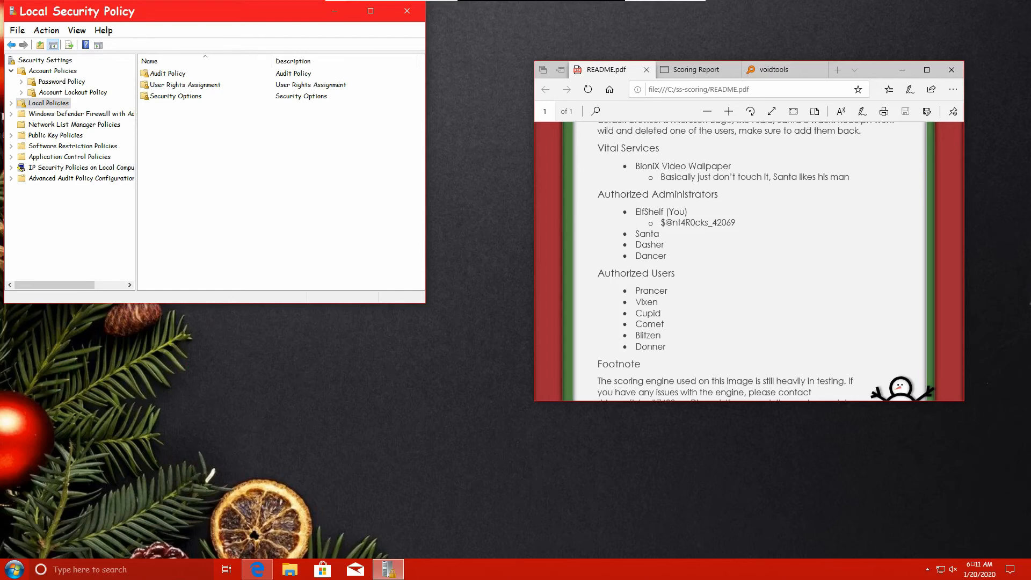
left_click(191, 96)
double_click(175, 75)
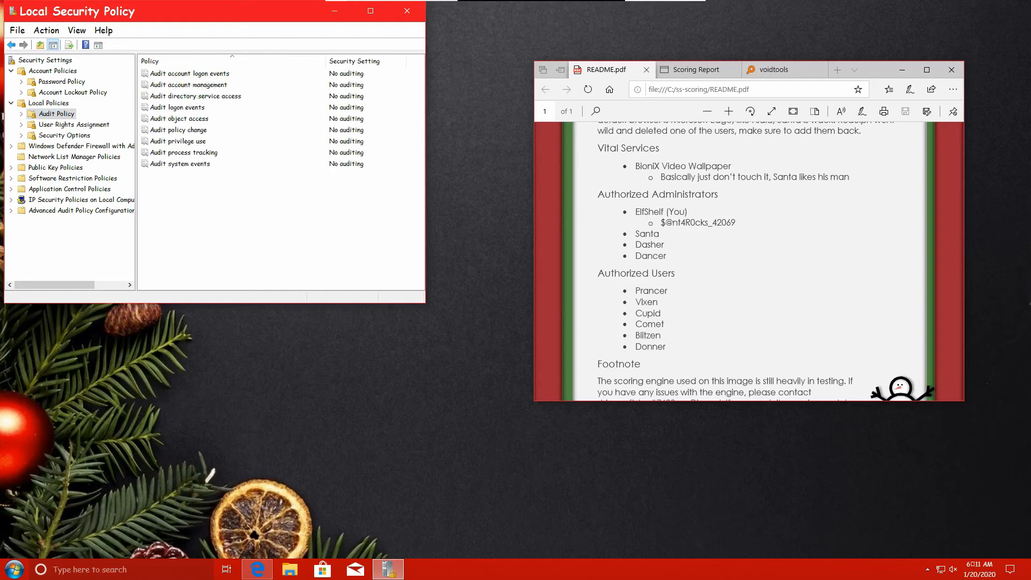
double_click(186, 75)
left_click(144, 116)
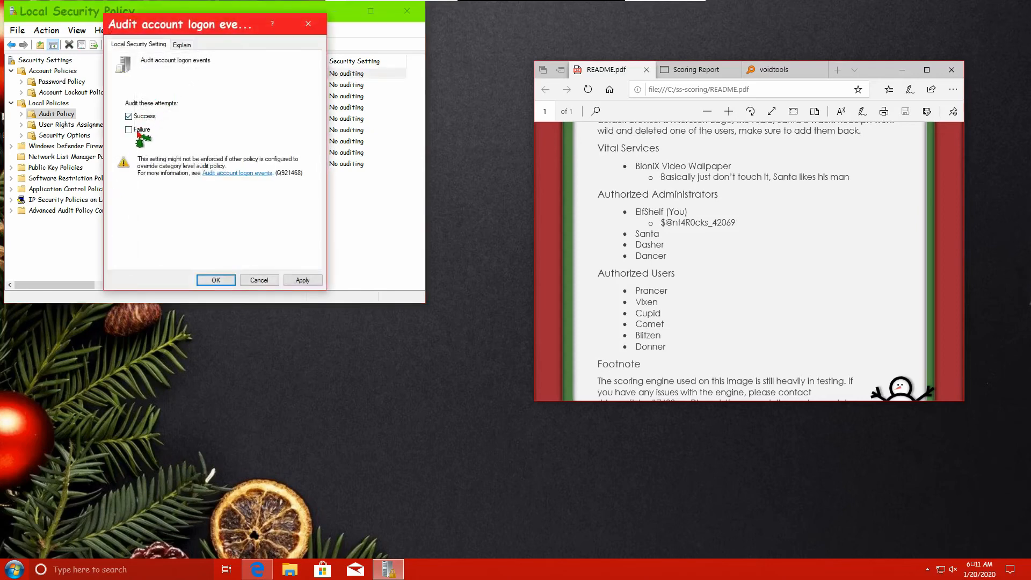
left_click(129, 130)
left_click(212, 280)
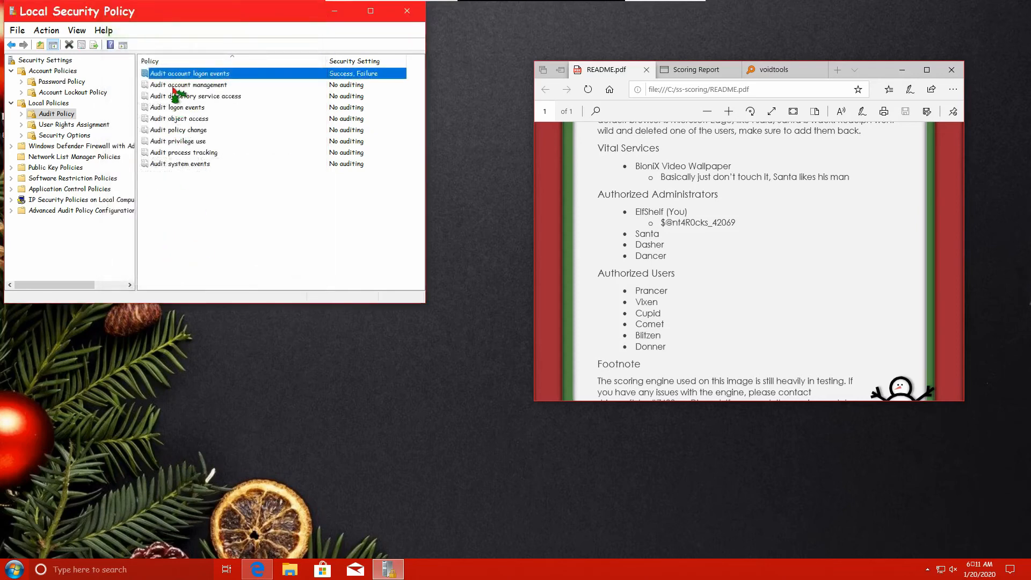
- Set Audit account management and Audit directory service access to audit both Success and Failure
double_click(173, 86)
left_click(129, 116)
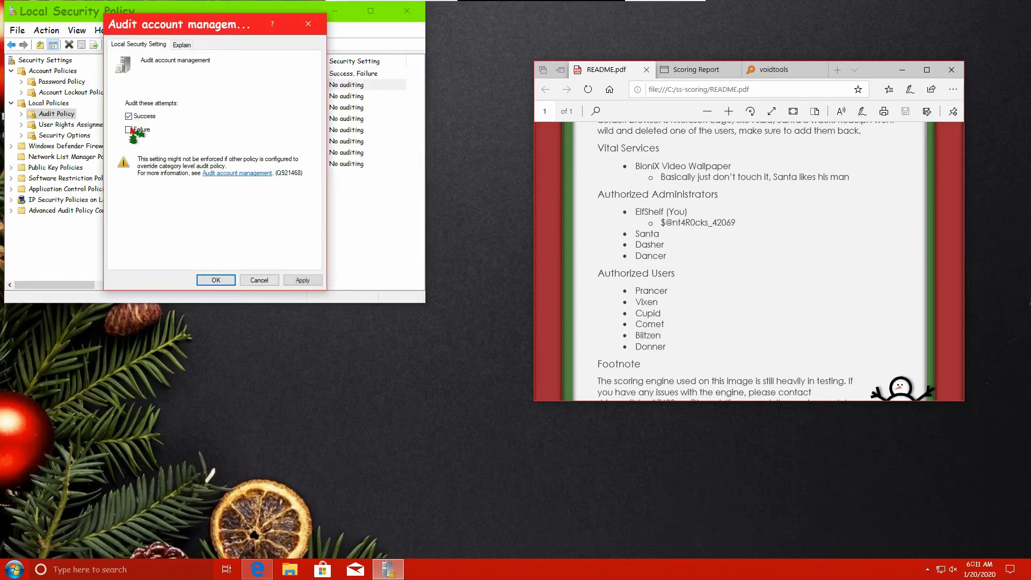
left_click(129, 130)
left_click(214, 280)
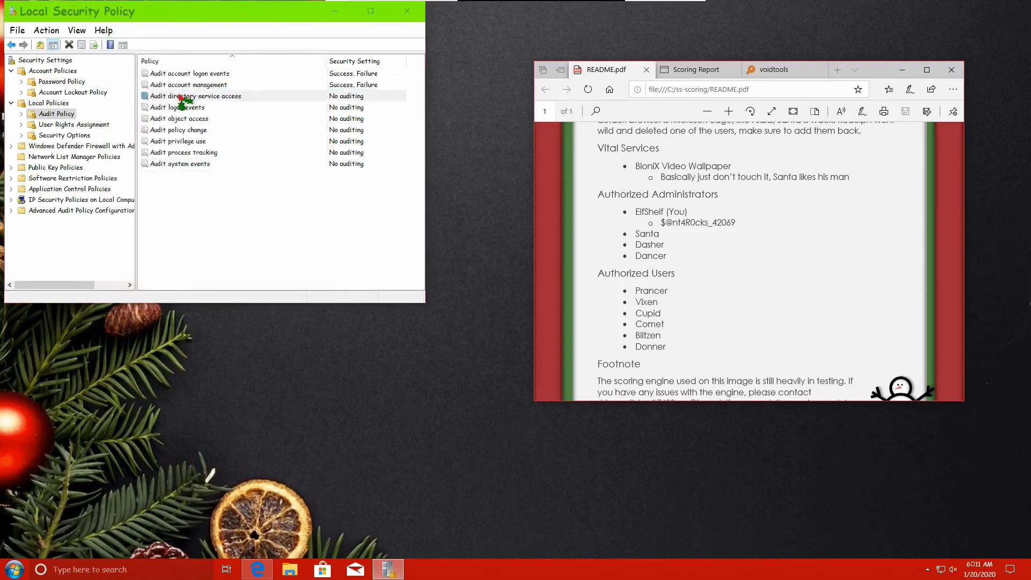
double_click(181, 98)
left_click(129, 116)
left_click(129, 130)
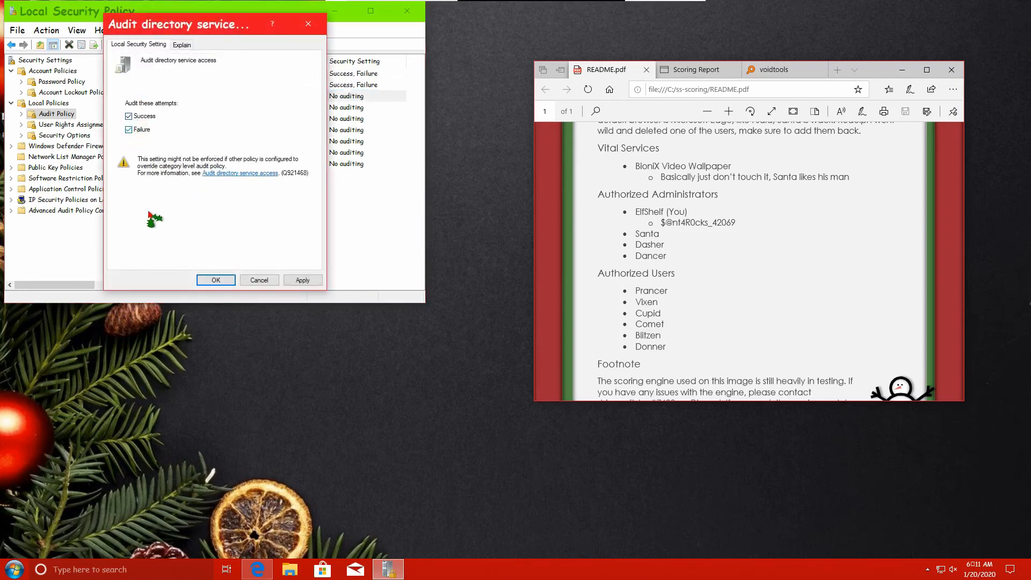
left_click(212, 279)
- Turn on Success and Failure auditing for Audit logon events and Audit object access
left_click(143, 107)
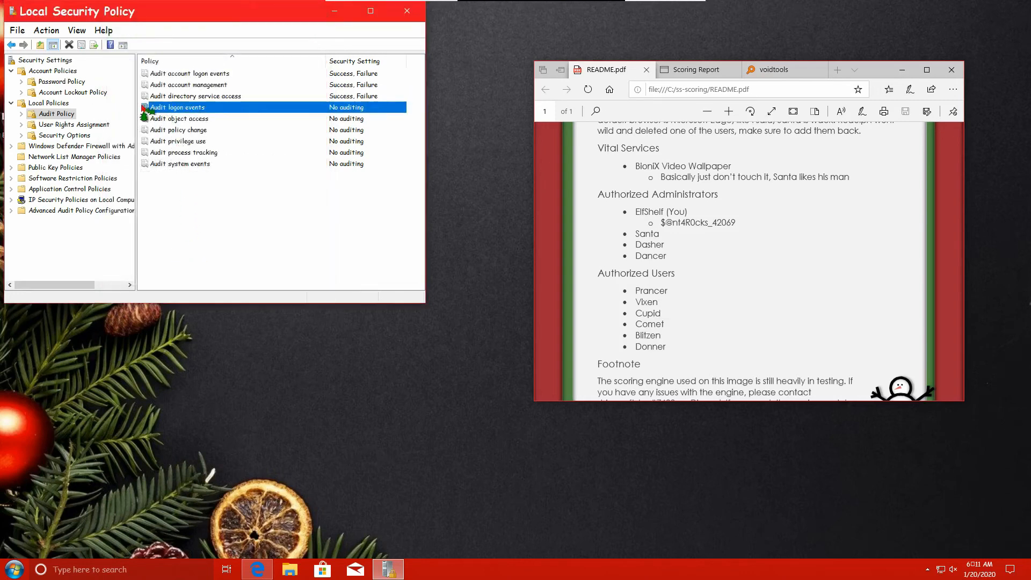
double_click(143, 107)
left_click(129, 116)
left_click(129, 130)
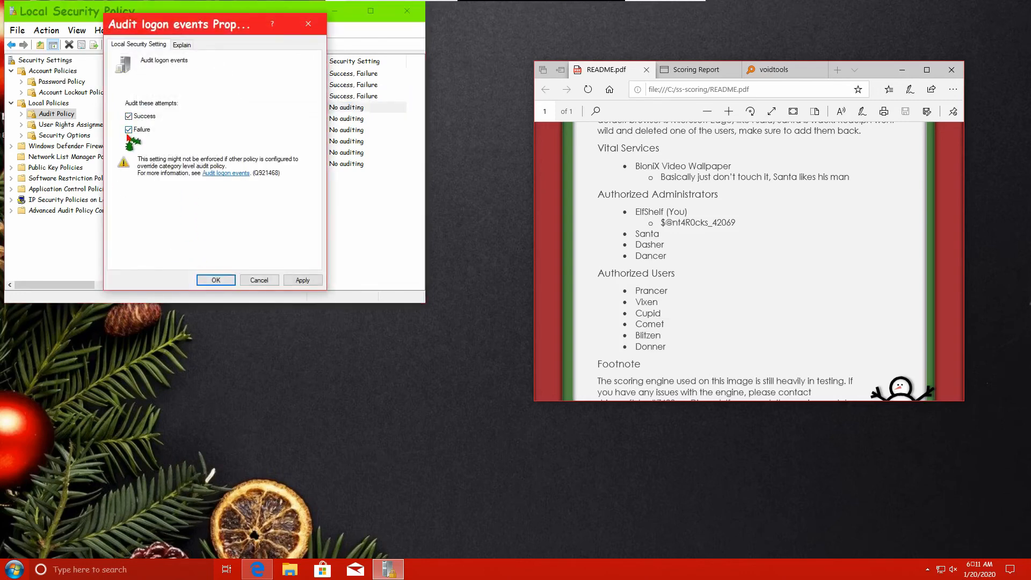
left_click(212, 280)
left_click(167, 119)
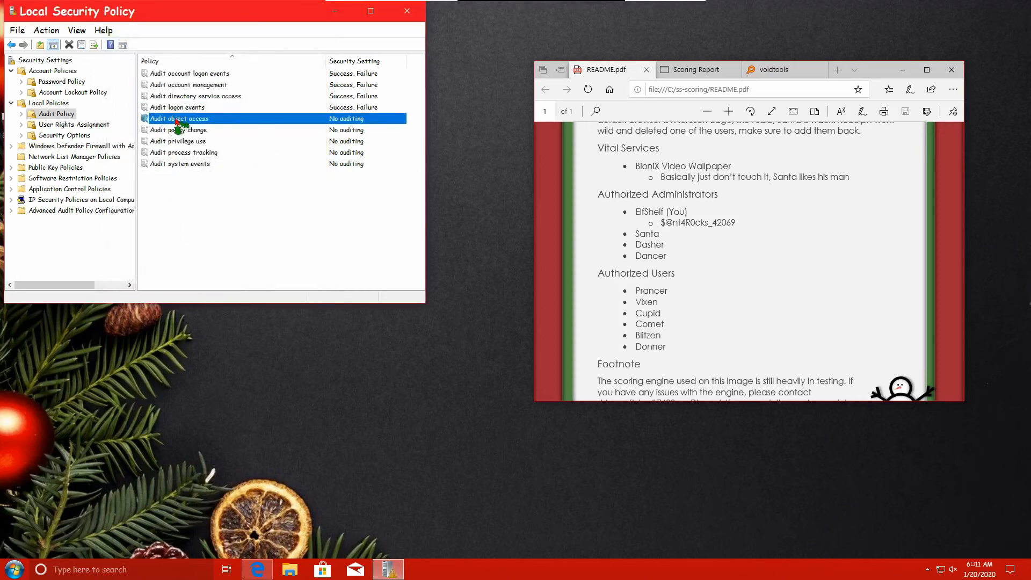
double_click(175, 119)
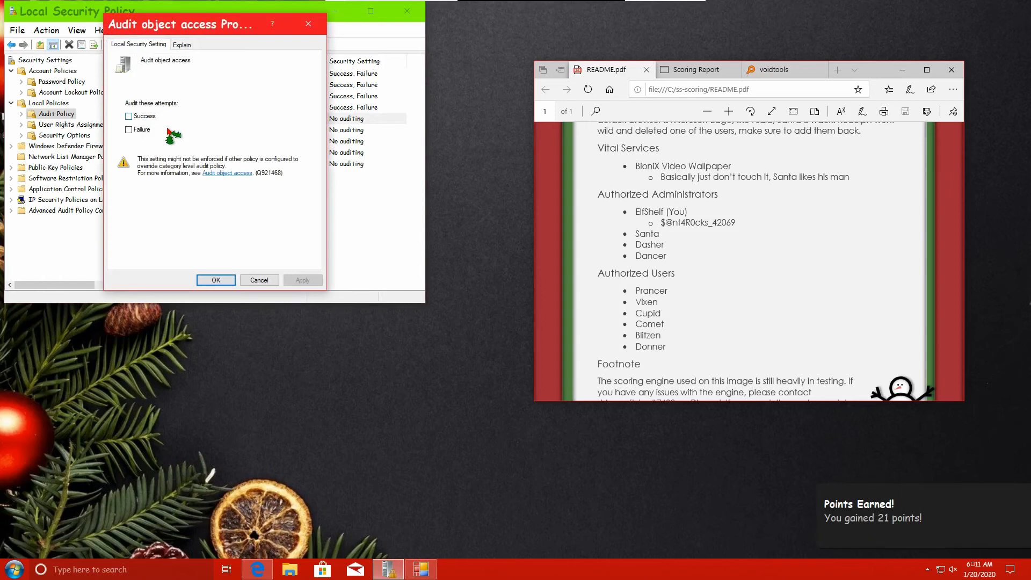
left_click(138, 118)
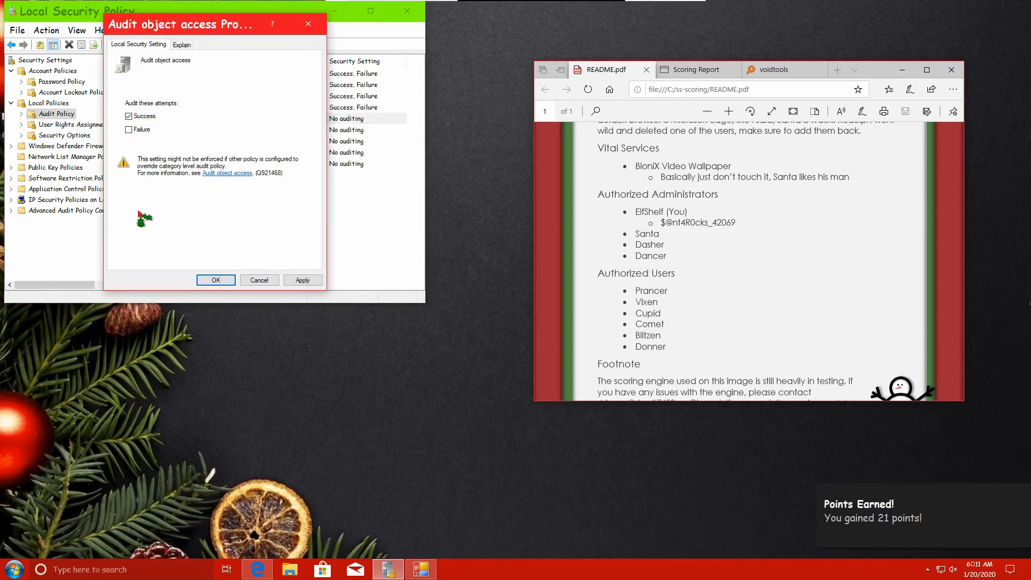
left_click(213, 280)
- Set Audit policy change and Audit privilege use to record Success and Failure attempts
double_click(189, 130)
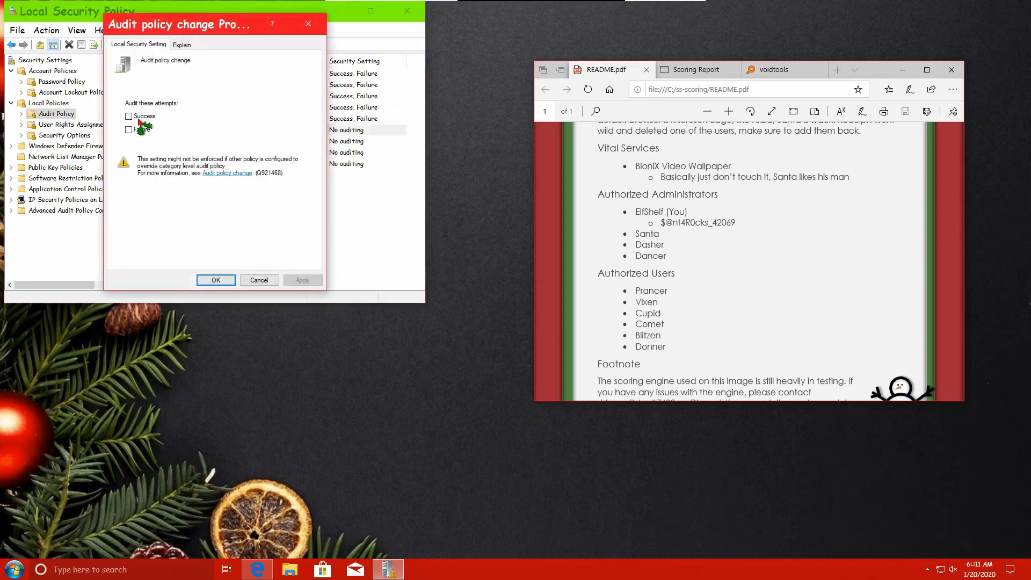
left_click(129, 130)
left_click(209, 279)
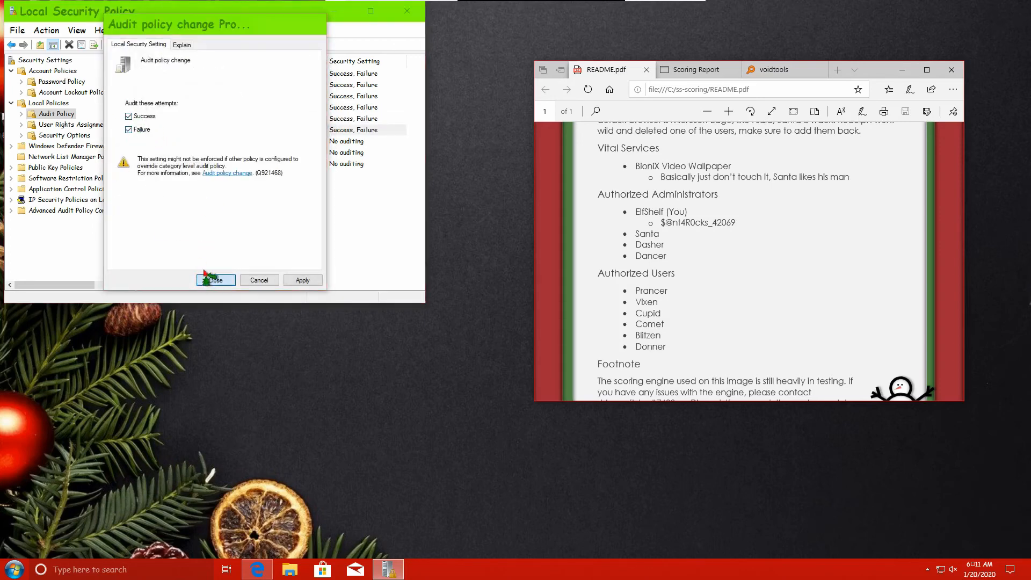
double_click(176, 142)
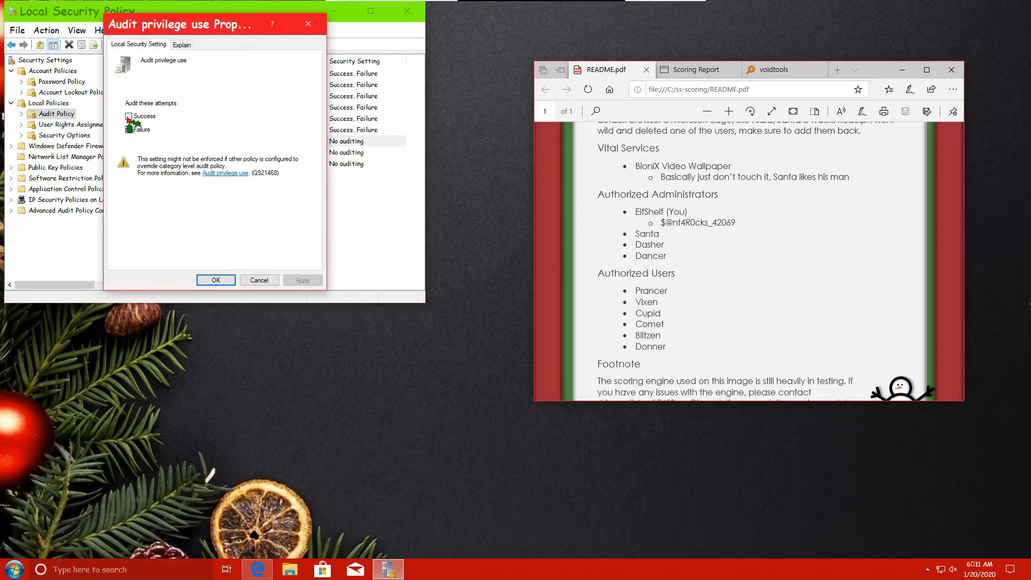
left_click(129, 116)
left_click(128, 130)
left_click(216, 280)
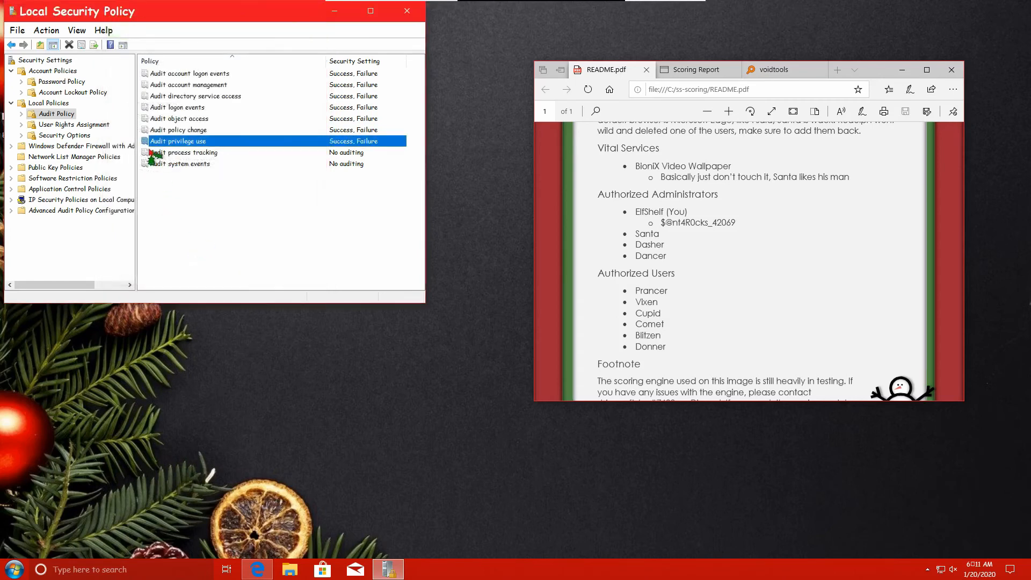
- Enable Success and Failure auditing for Audit process tracking and Audit system events
double_click(146, 153)
left_click(129, 116)
left_click(129, 130)
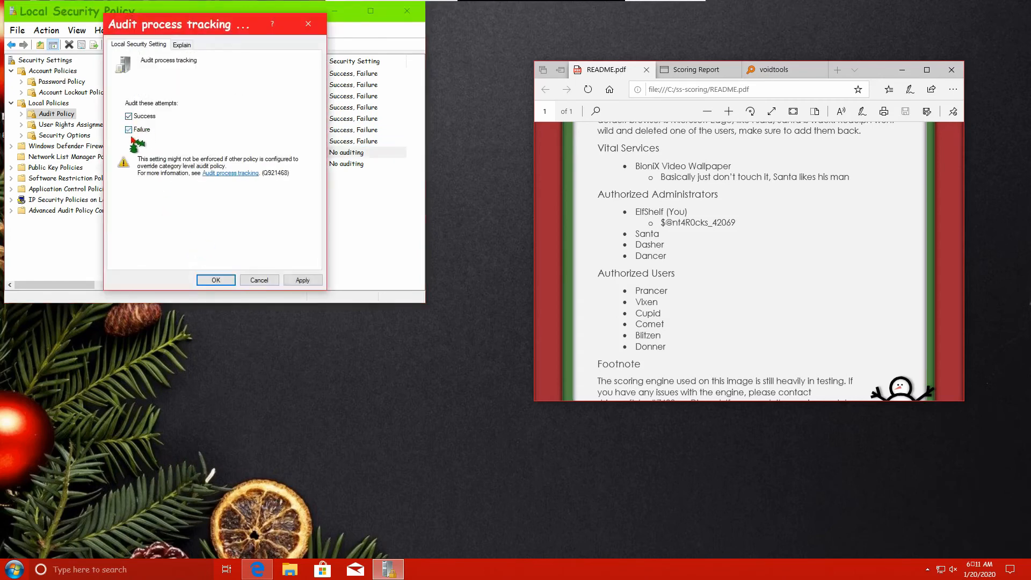
left_click(210, 279)
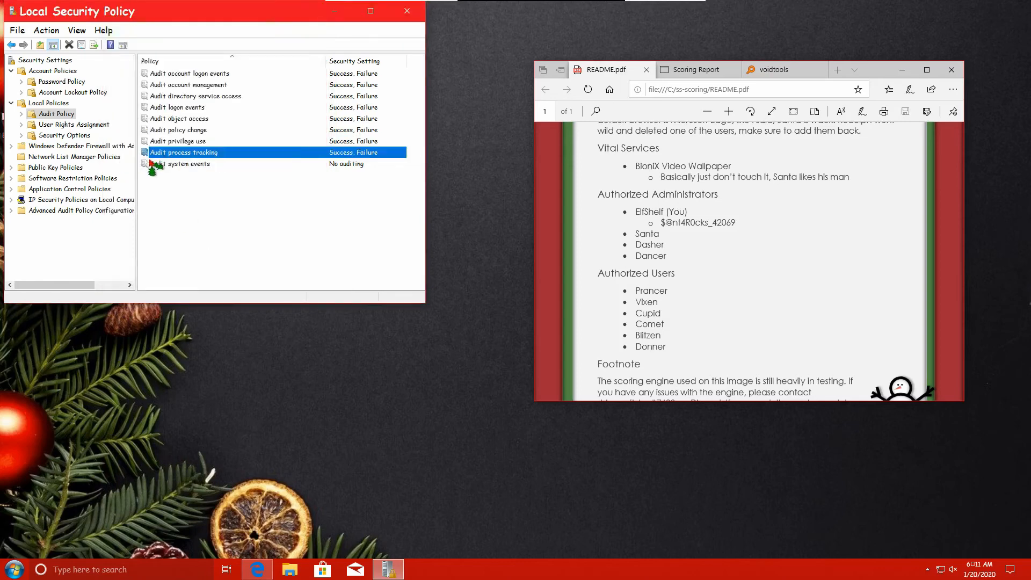
left_click(152, 163)
double_click(152, 163)
left_click(129, 116)
left_click(129, 129)
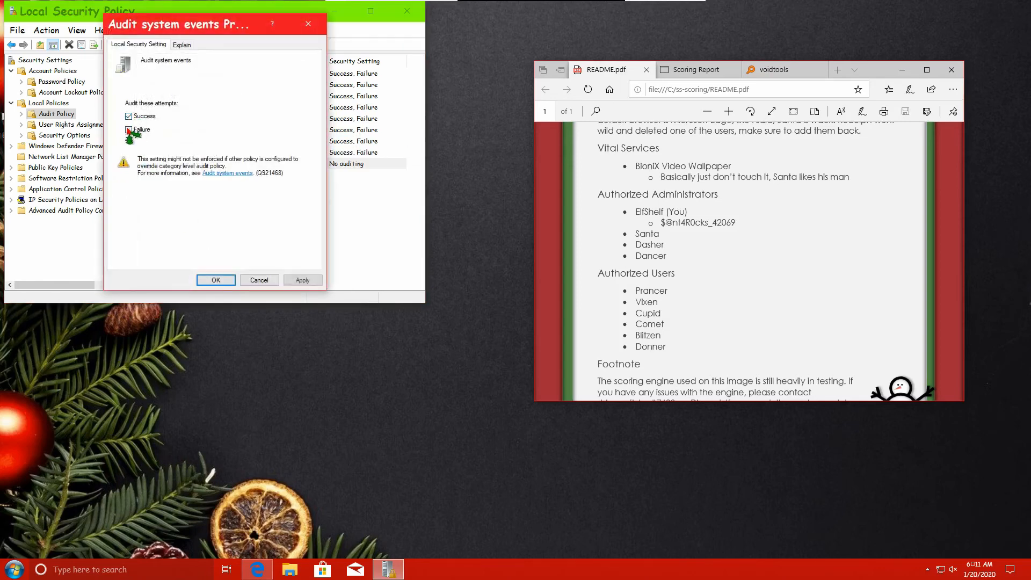
left_click(211, 281)
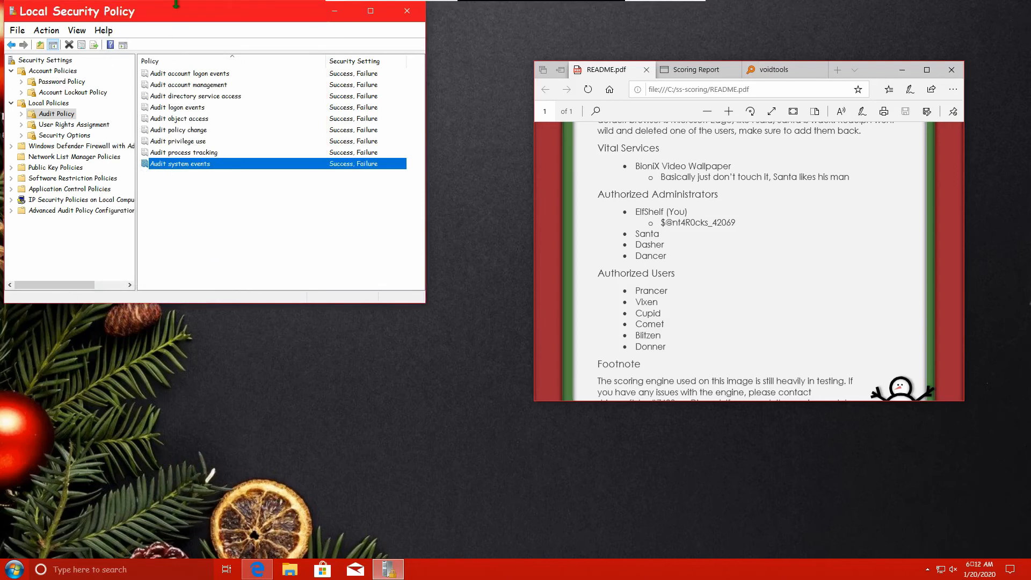
- Open Security Options in a maximized window and set Interactive logon: Do not require CTRL+ALT+DEL to Disabled
left_click(65, 136)
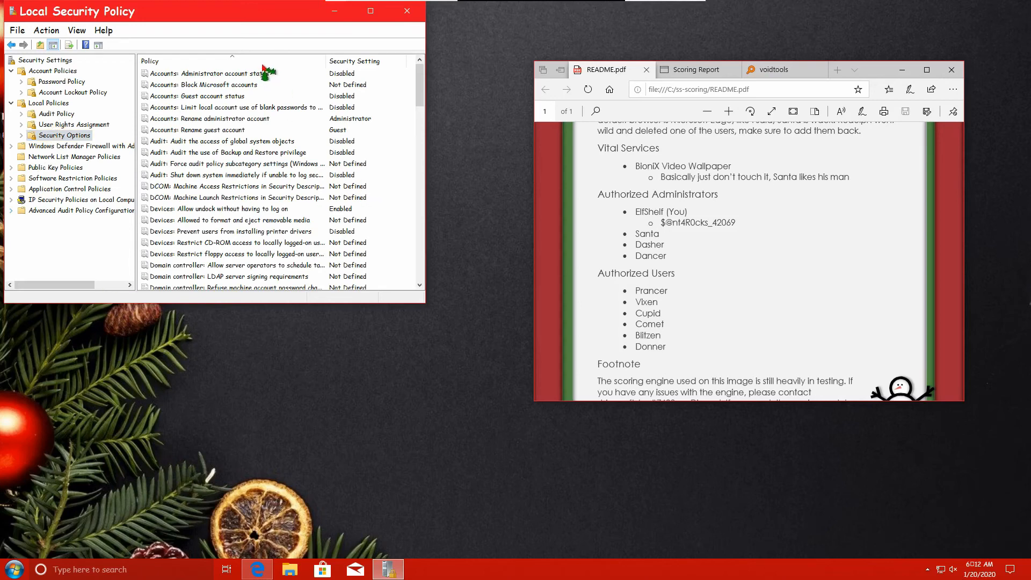
left_click_drag(256, 22, 325, 127)
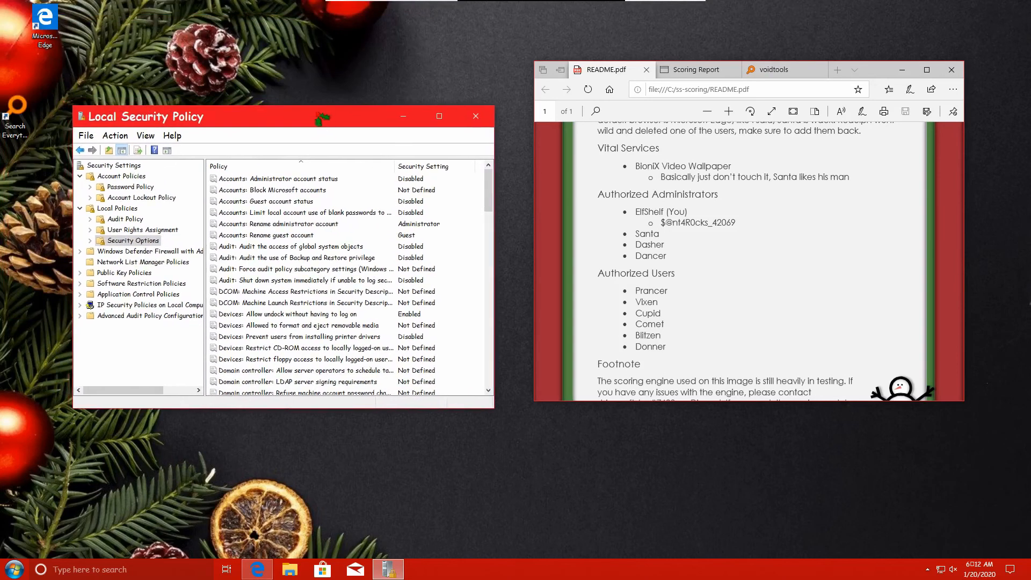
left_click(439, 116)
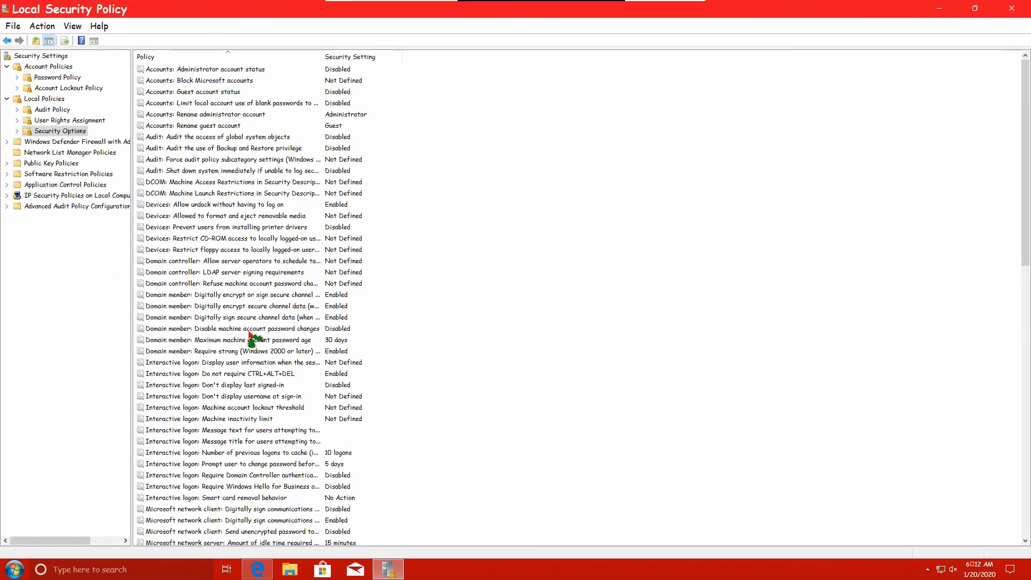
double_click(250, 374)
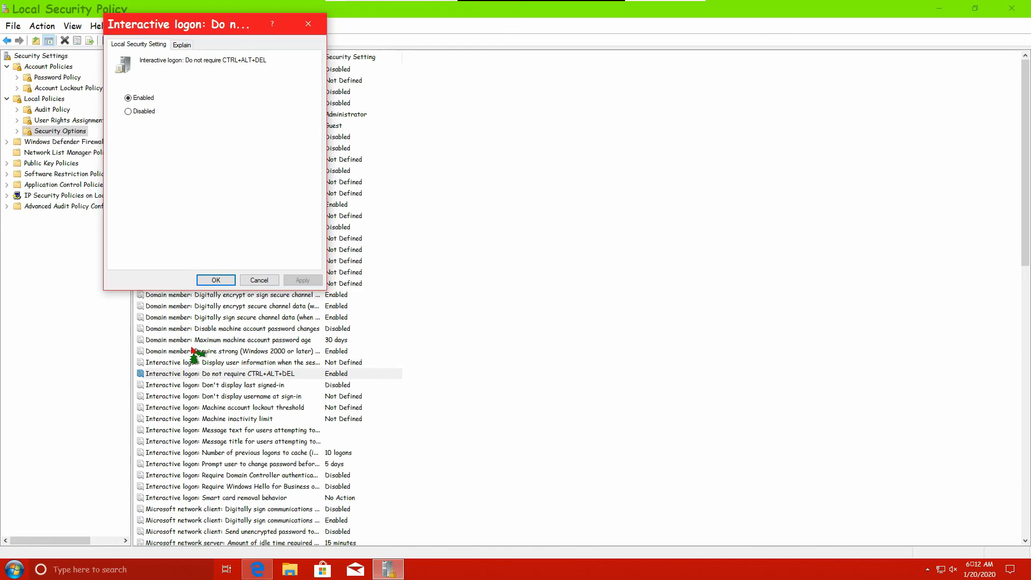
left_click(132, 112)
left_click(215, 280)
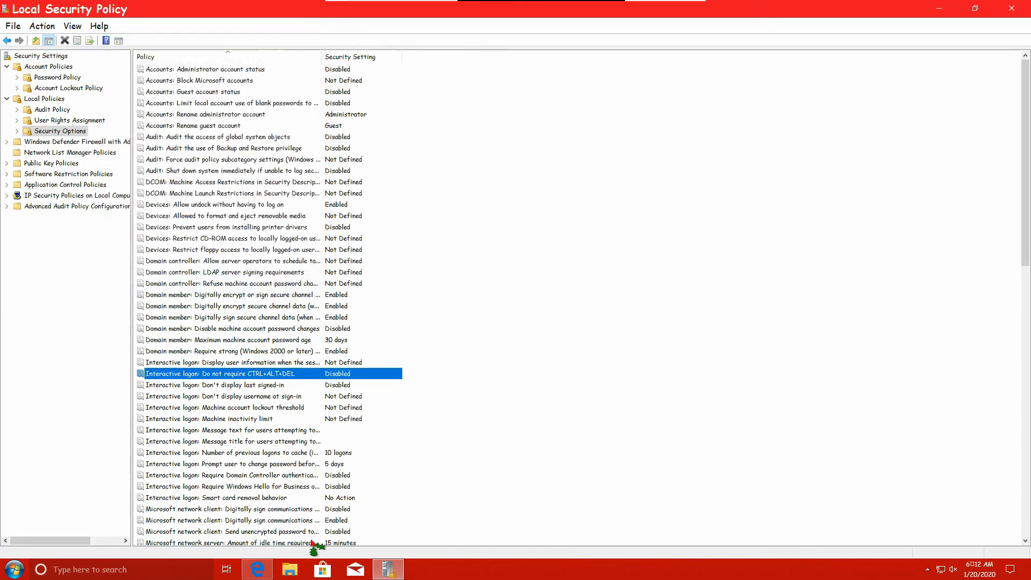
- Set Interactive logon: Don't display last signed-in to Enabled
double_click(275, 386)
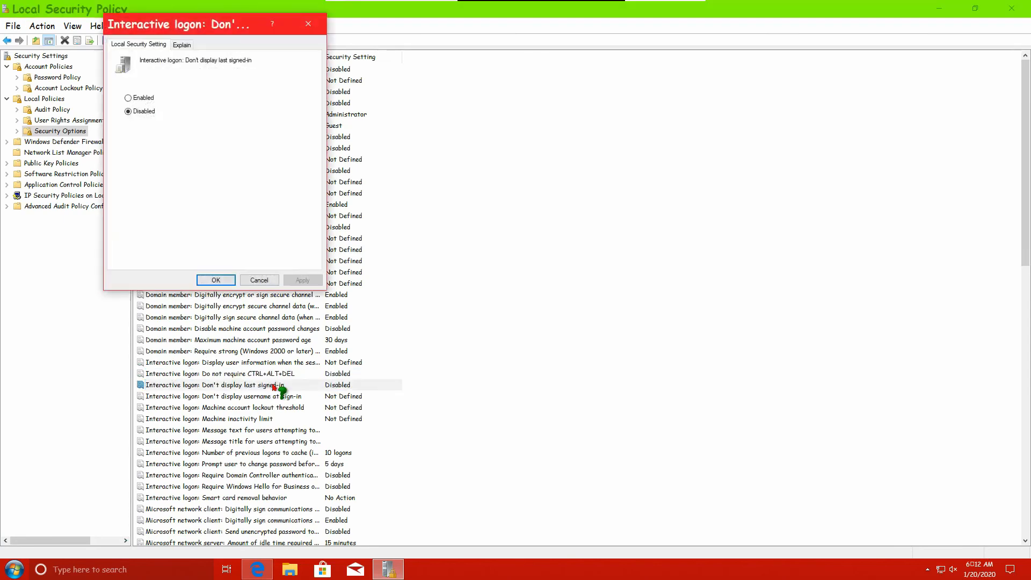
left_click(143, 98)
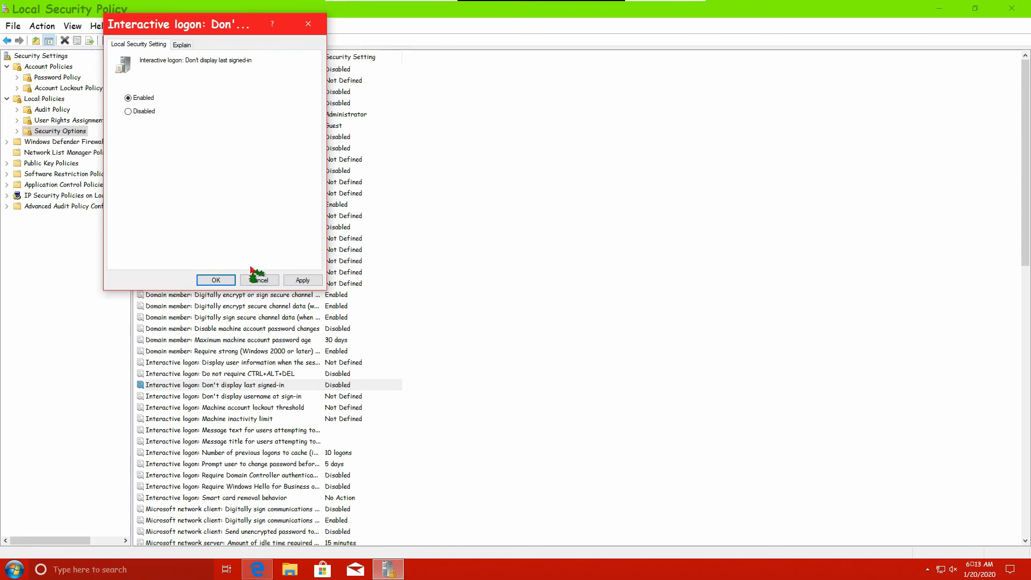
left_click(217, 280)
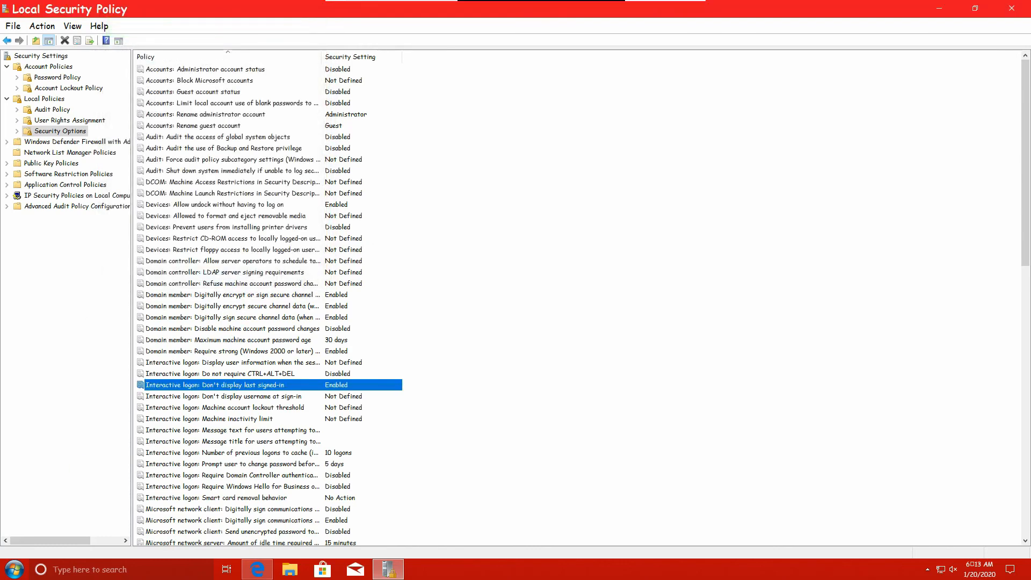
- Set Microsoft network client: Digitally sign communications (always) to Enabled and accept the setting change
scroll(247, 467, "down", 2)
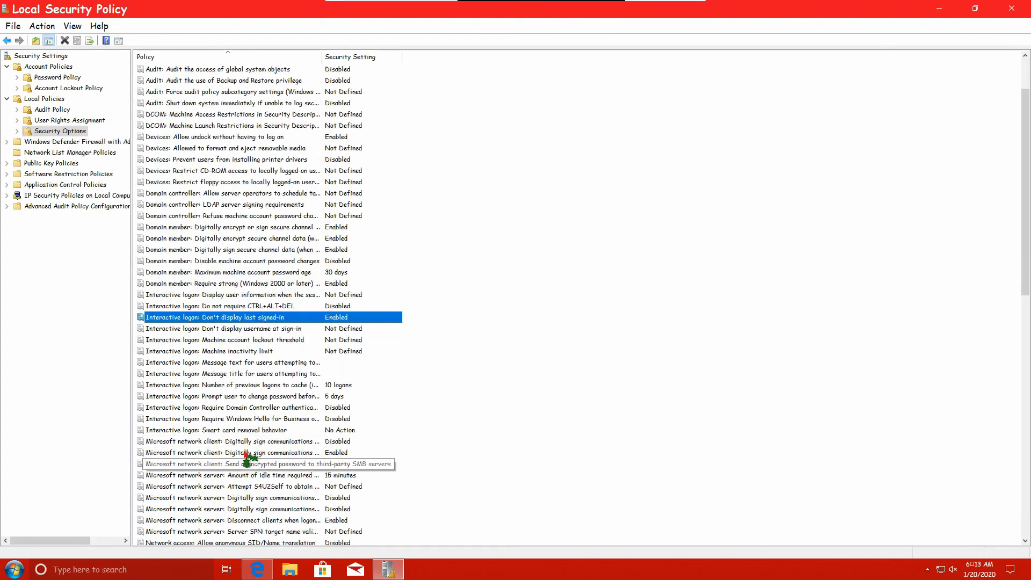
double_click(252, 441)
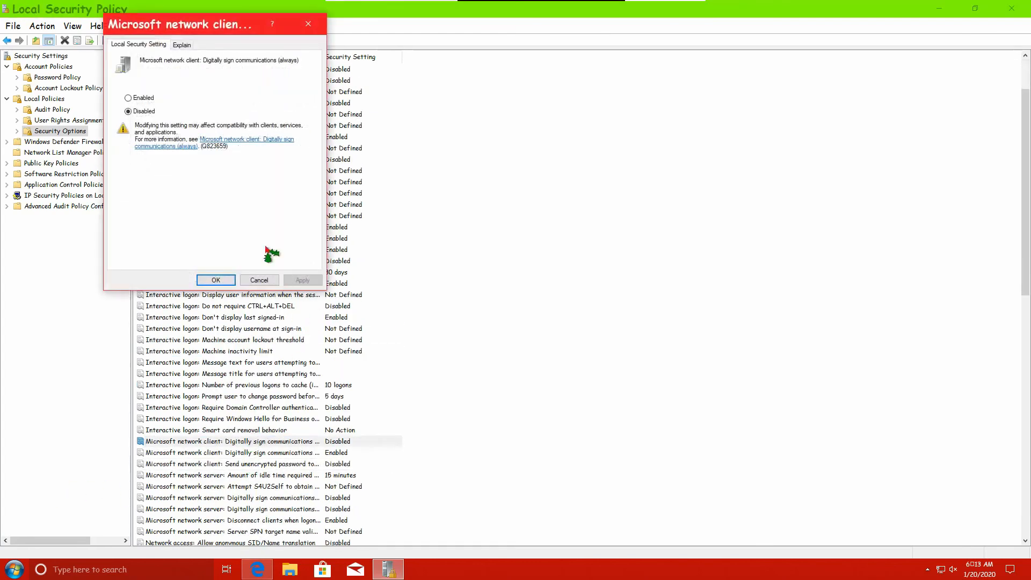
left_click(134, 98)
left_click(216, 280)
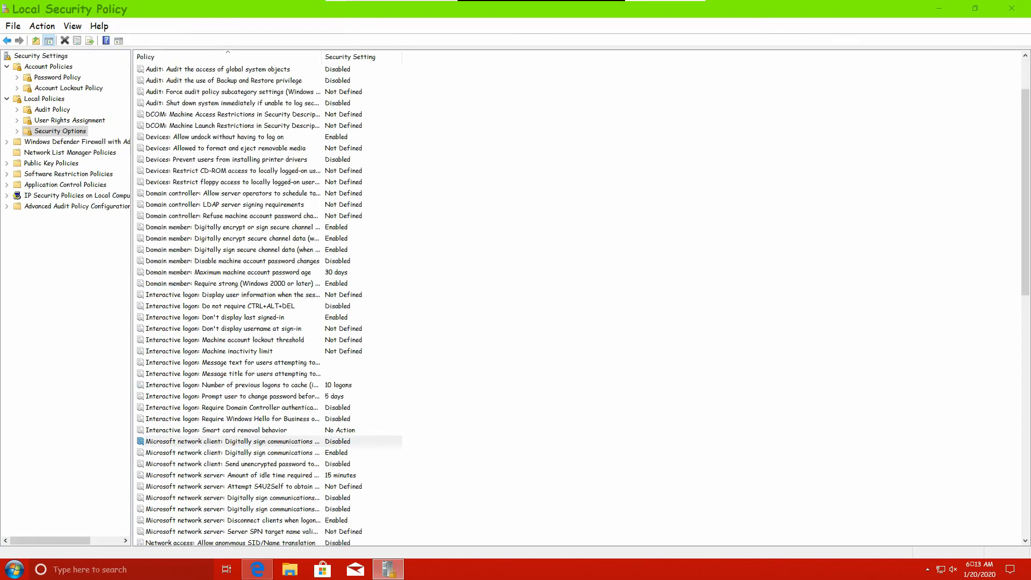
double_click(209, 443)
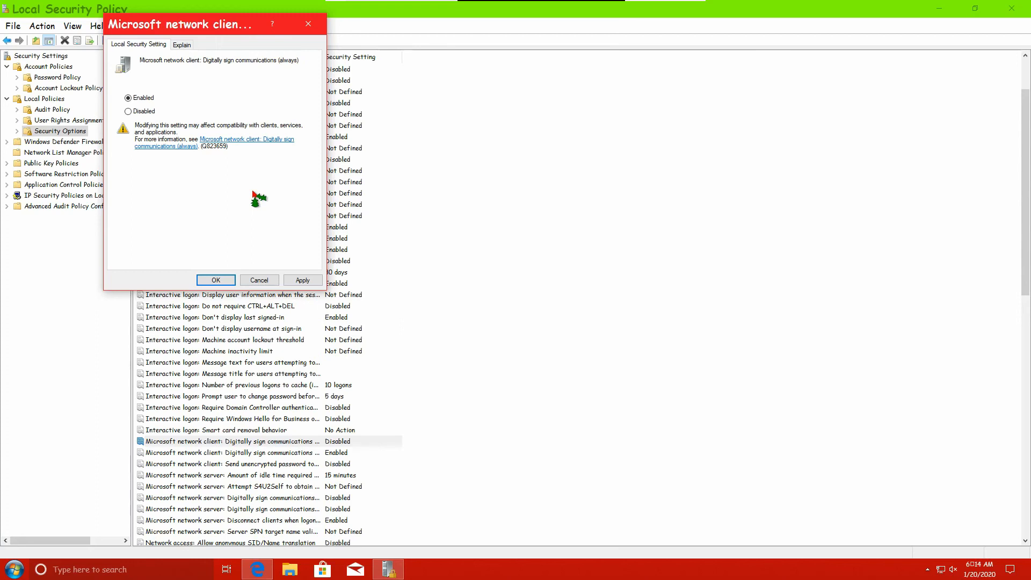
left_click(213, 280)
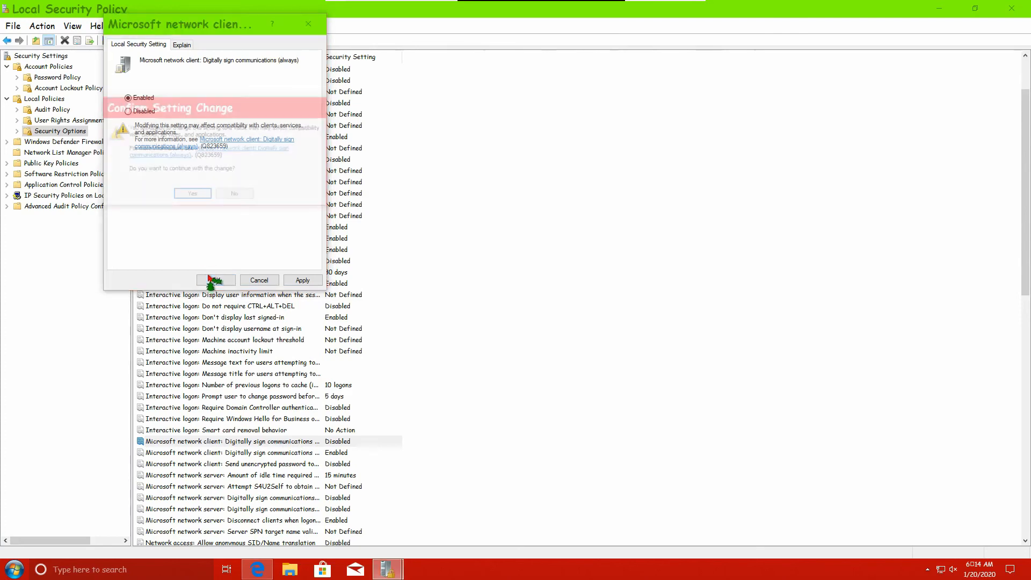
left_click(203, 196)
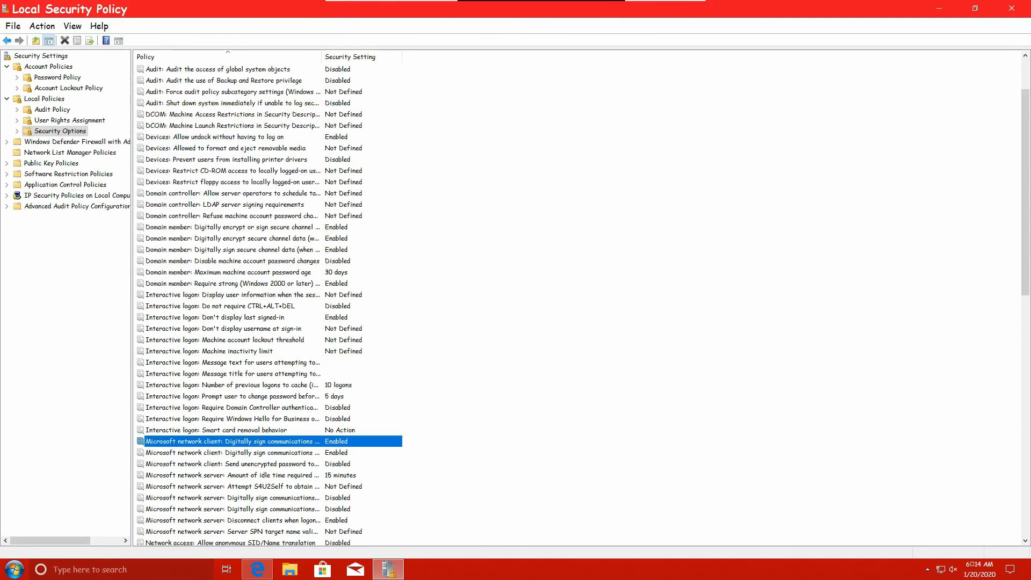
- Set Accounts: Limit local account use of blank passwords to console logon only to Enabled
scroll(456, 253, "up", 2)
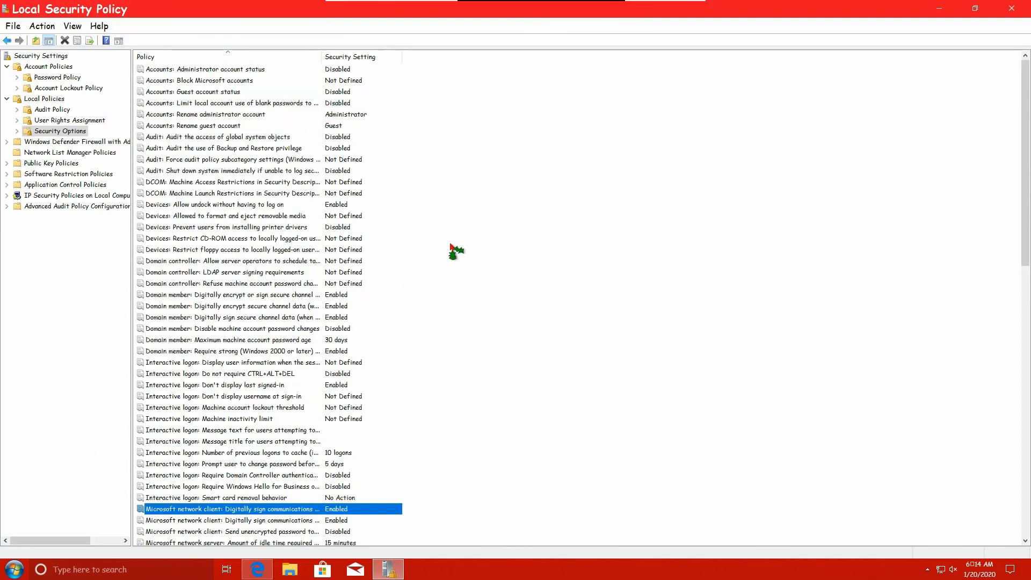
left_click(192, 105)
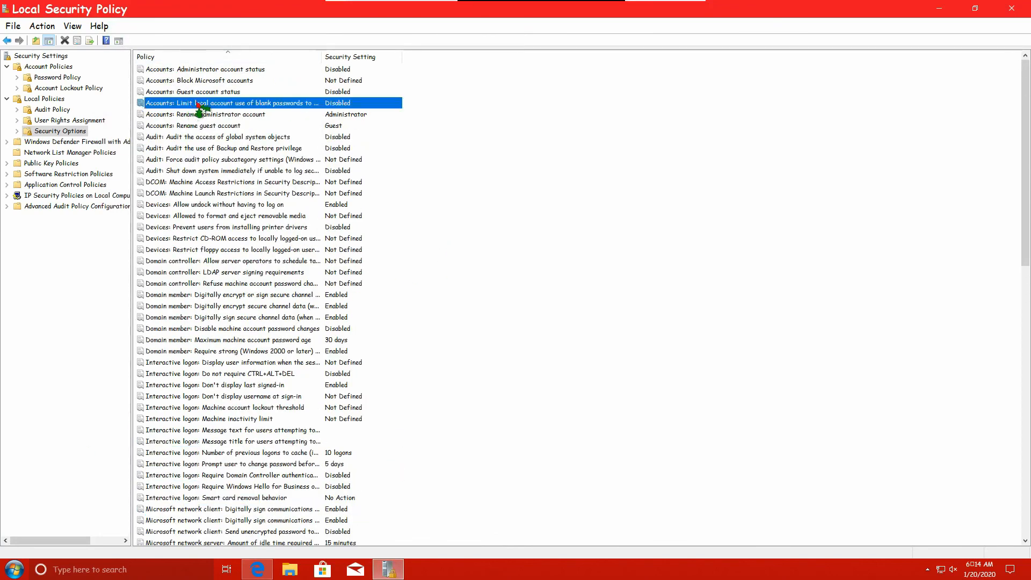
double_click(198, 105)
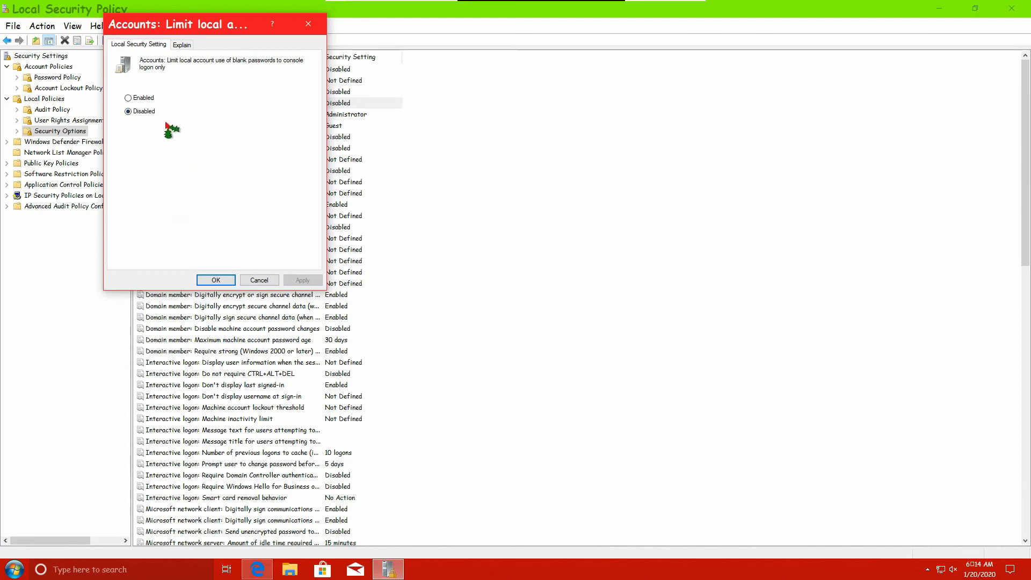
left_click(128, 99)
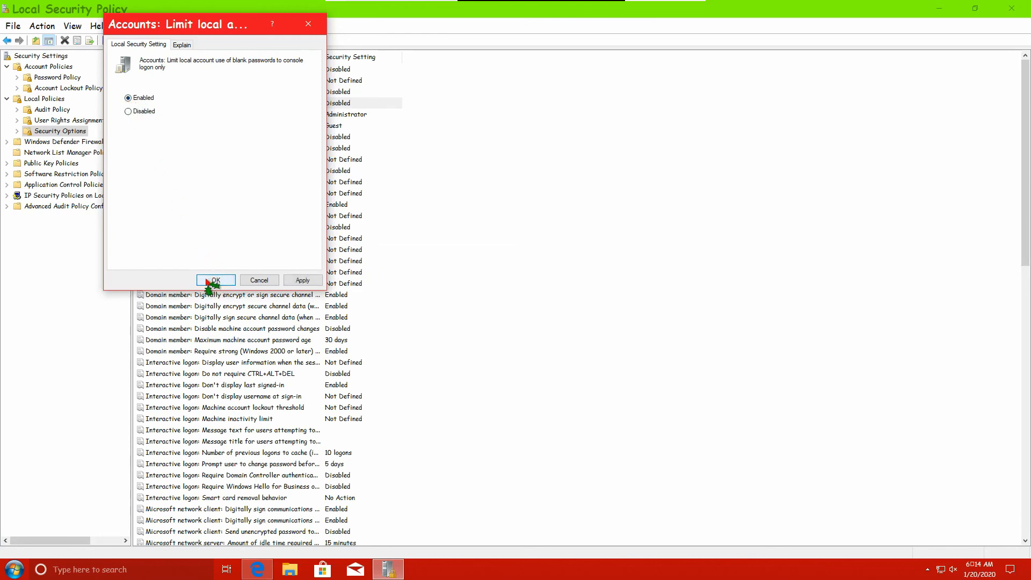
left_click(215, 280)
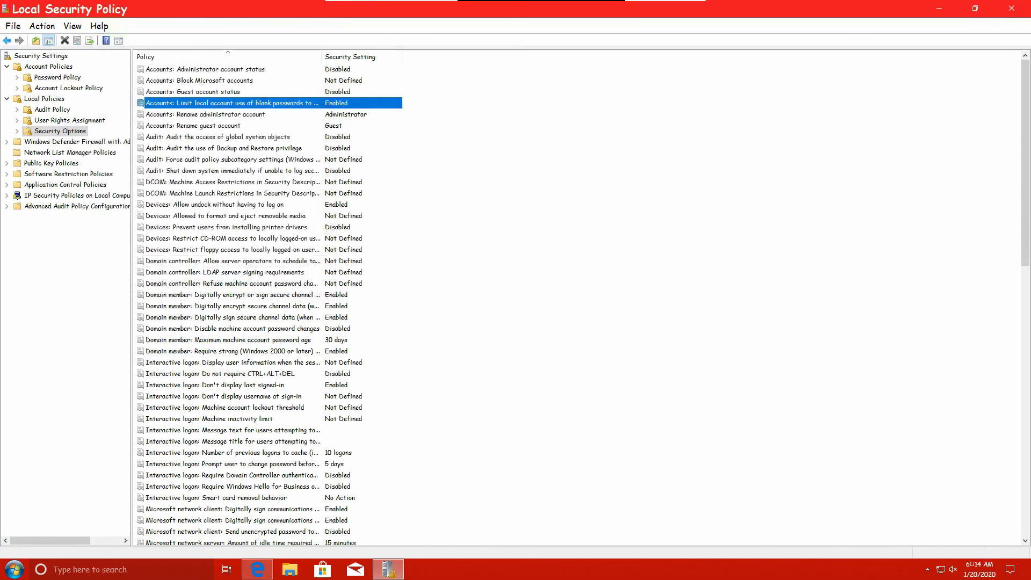
- Try to open a Command Prompt, including with administrator rights
left_click(294, 569)
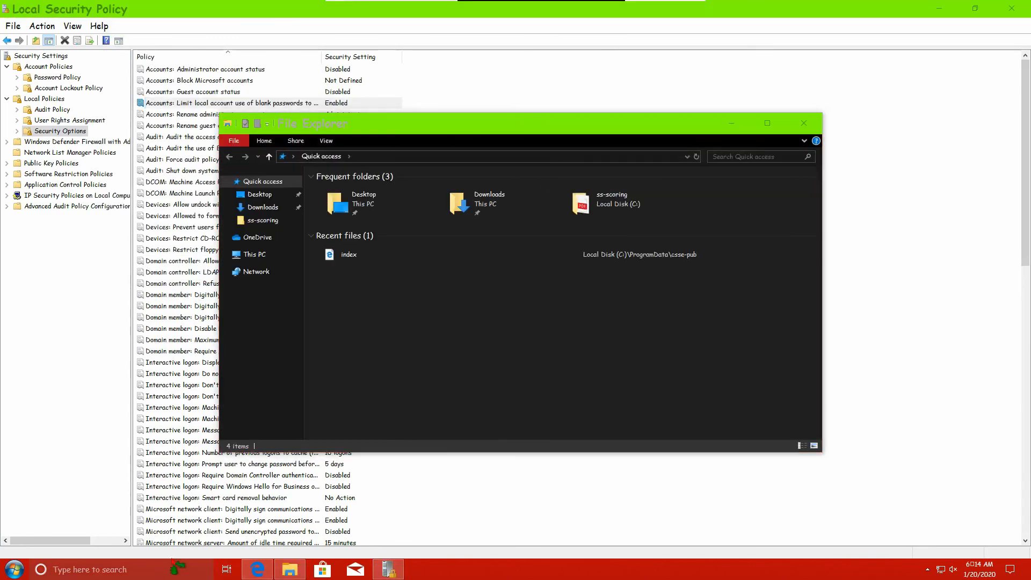
left_click(161, 570)
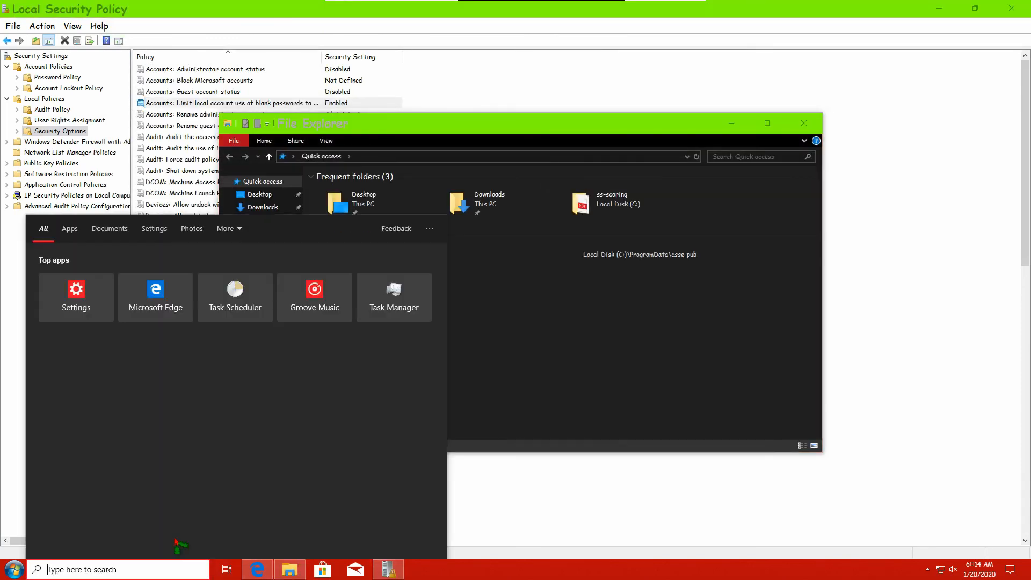
type("cmd")
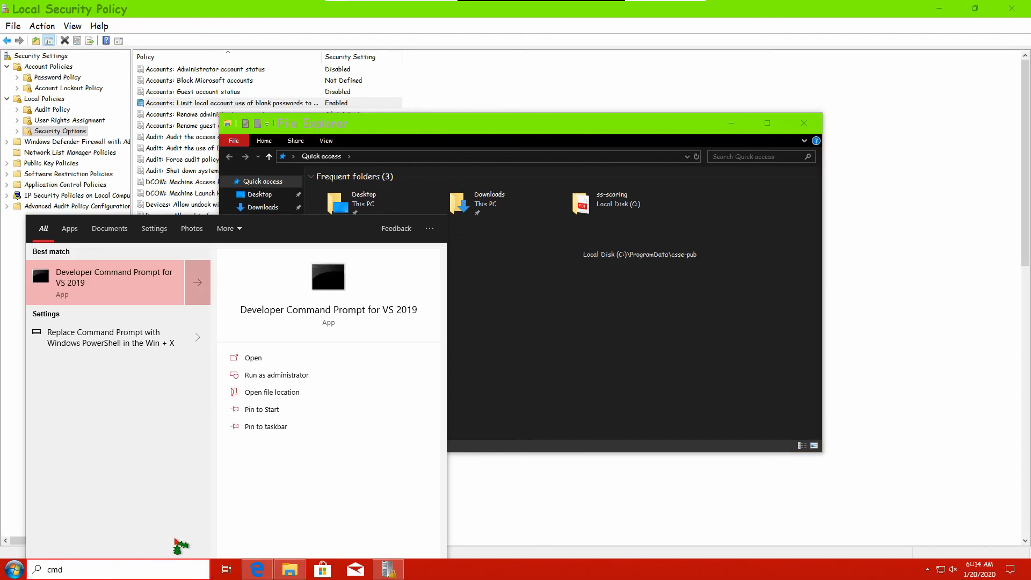
key("Return")
left_click(8, 478)
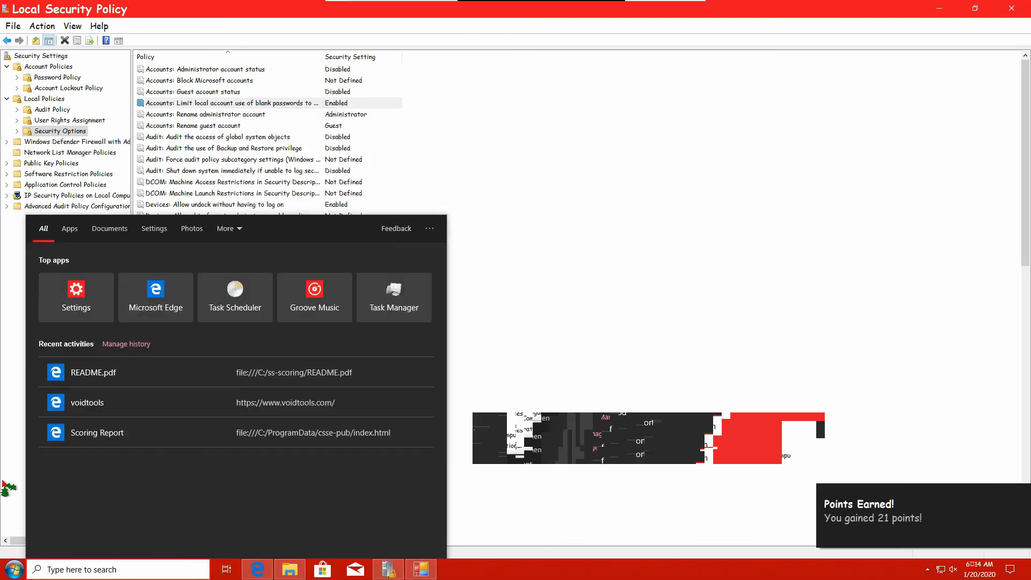
key("super+x")
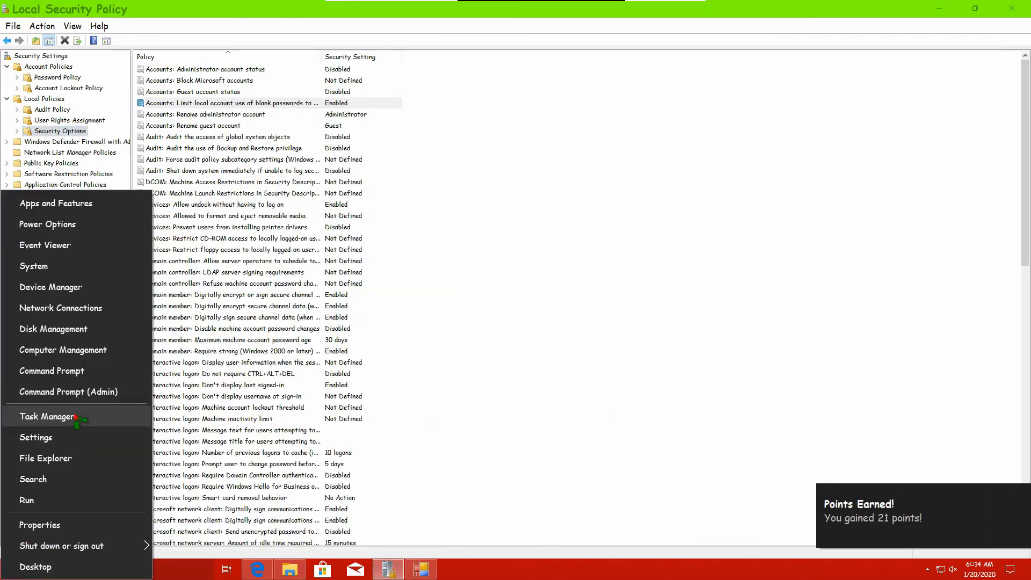
left_click(83, 393)
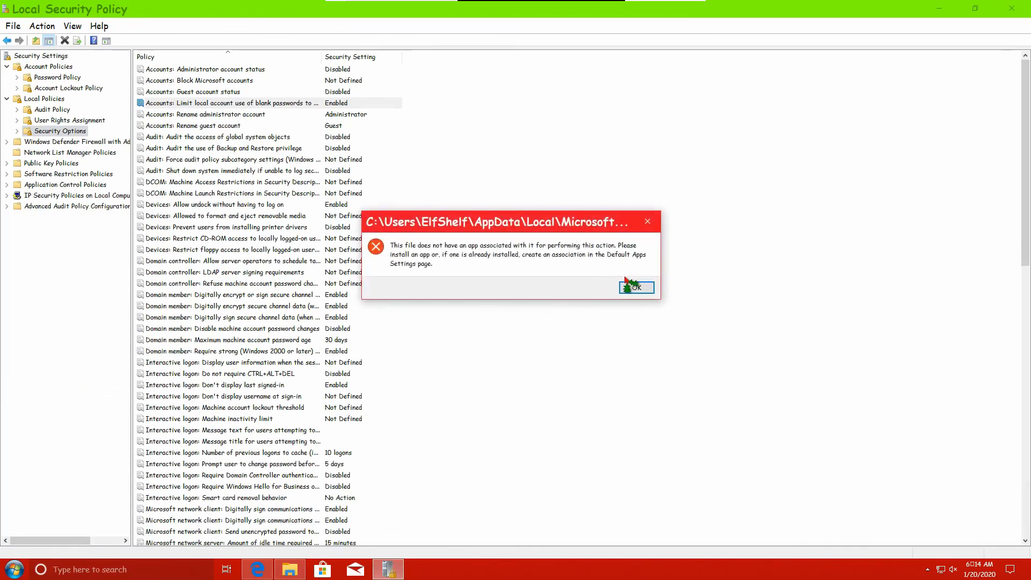
left_click(637, 288)
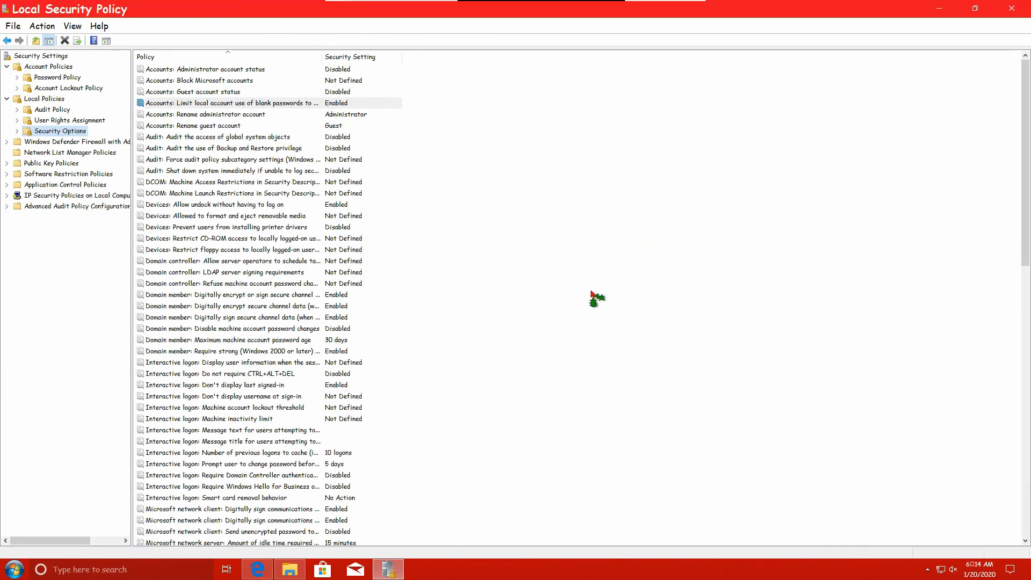
- Switch to File Explorer and open the C:\Windows\System32 folder
left_click(290, 571)
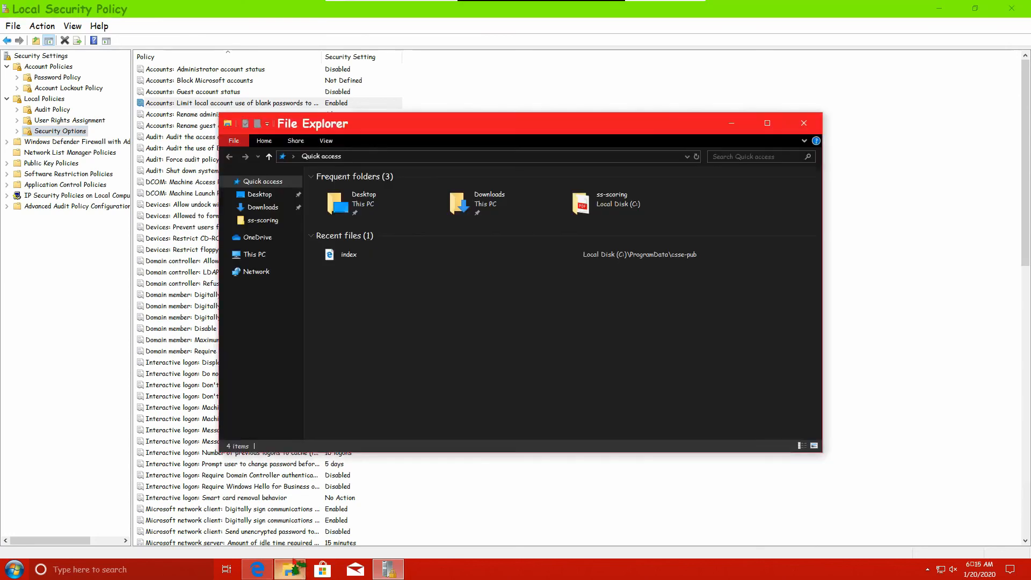
left_click(268, 255)
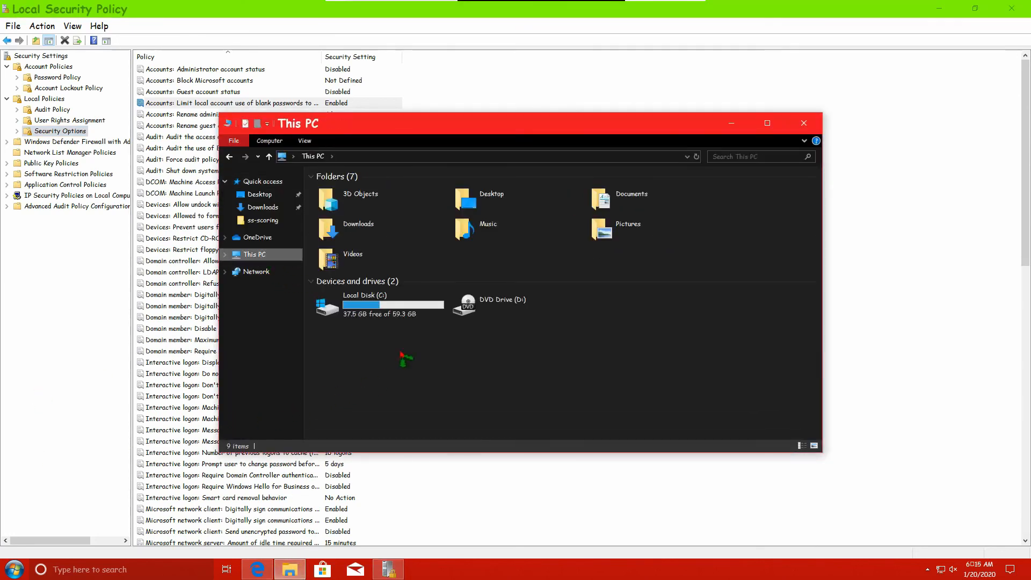
left_click(406, 315)
double_click(399, 313)
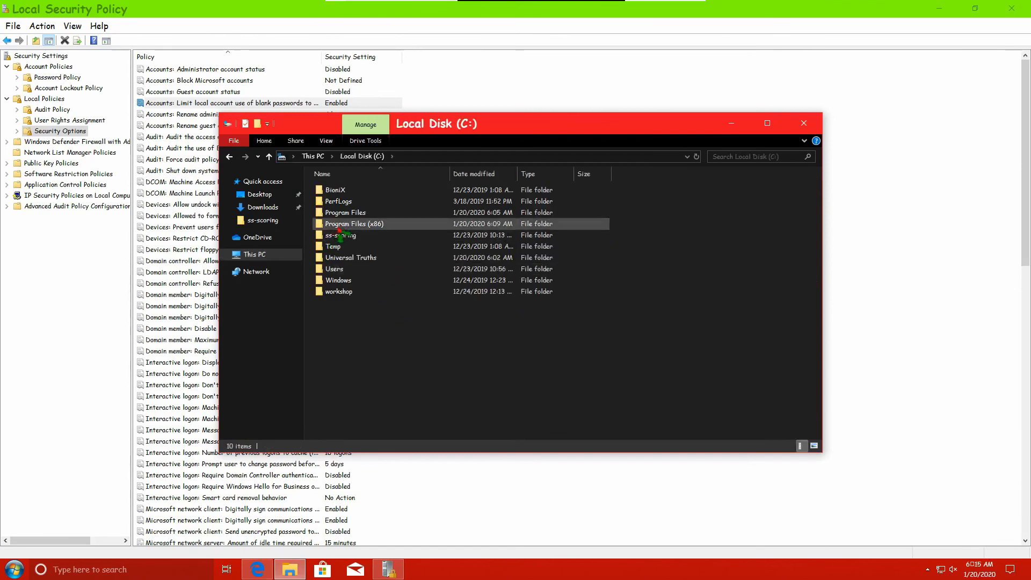
double_click(344, 281)
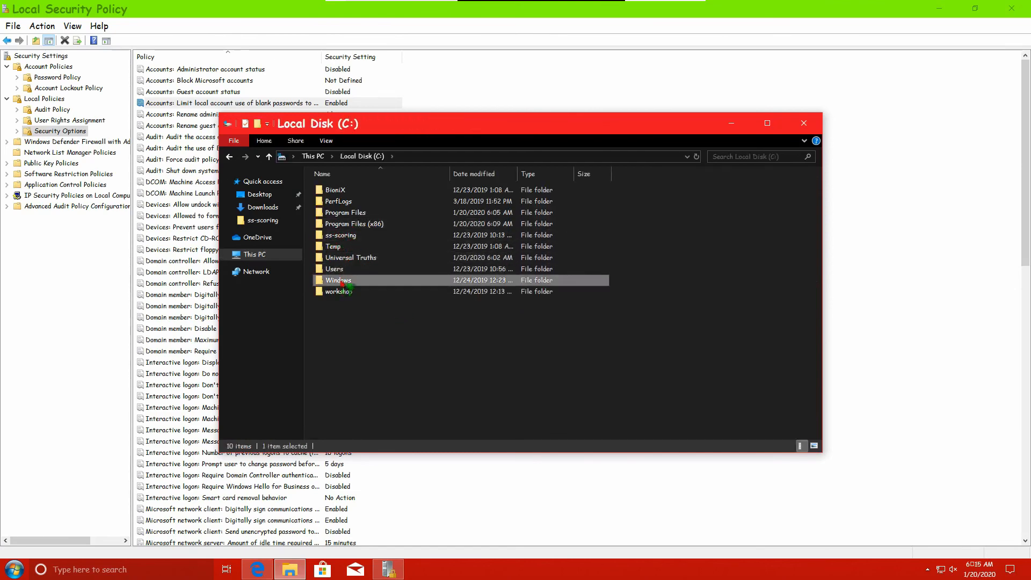
scroll(325, 413, "down", 10)
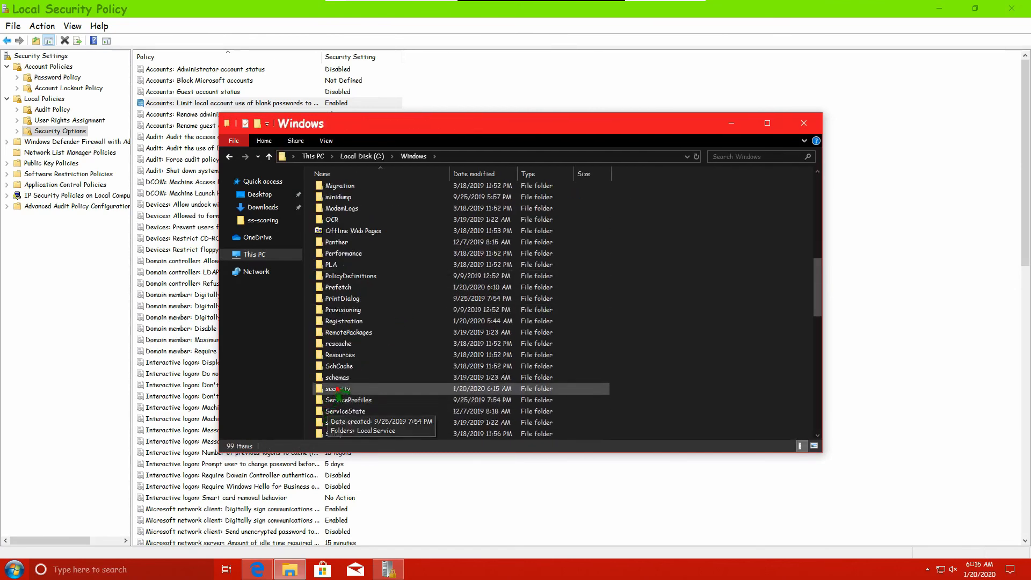
scroll(343, 317, "down", 5)
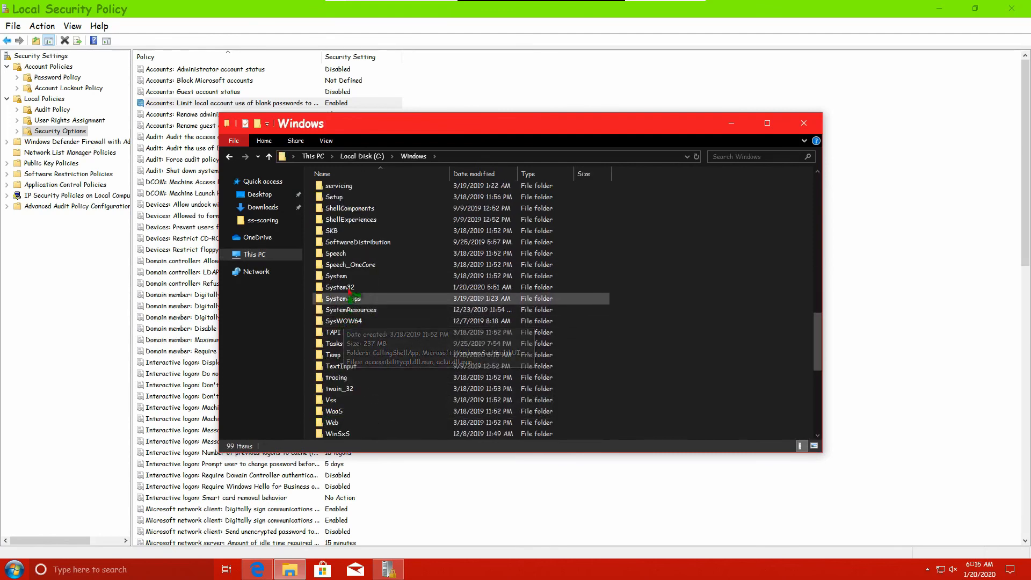
double_click(350, 290)
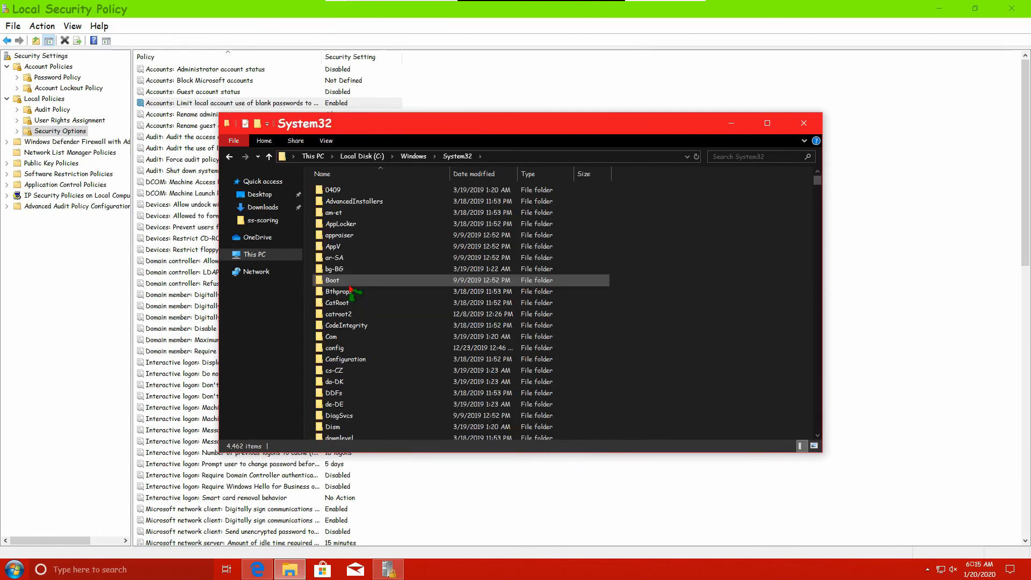
- Open the advanced security settings of cmd.exe in System32 and make the ElfShelf account its owner
type("cmd")
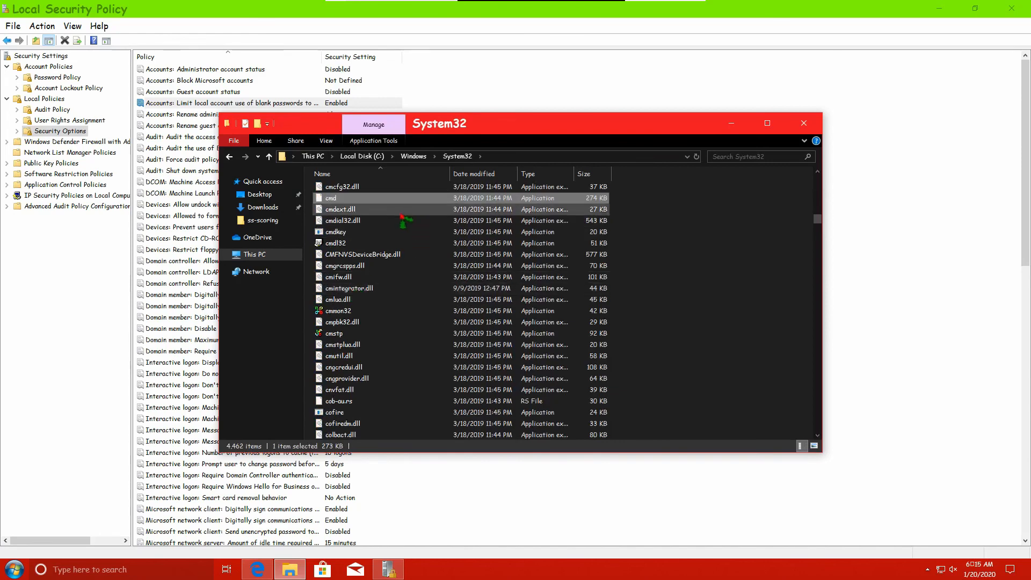
right_click(397, 199)
left_click(442, 416)
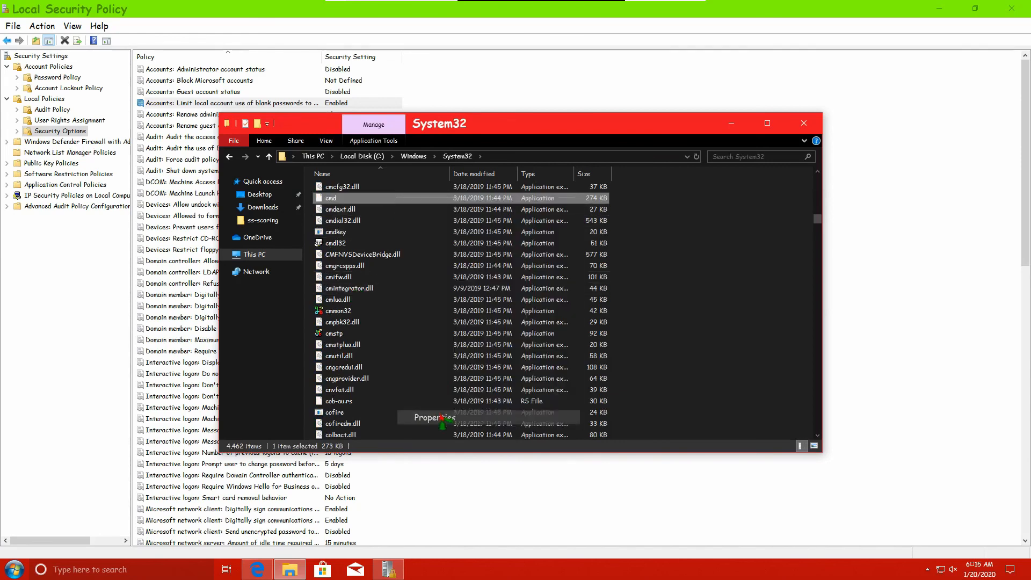
left_click(445, 229)
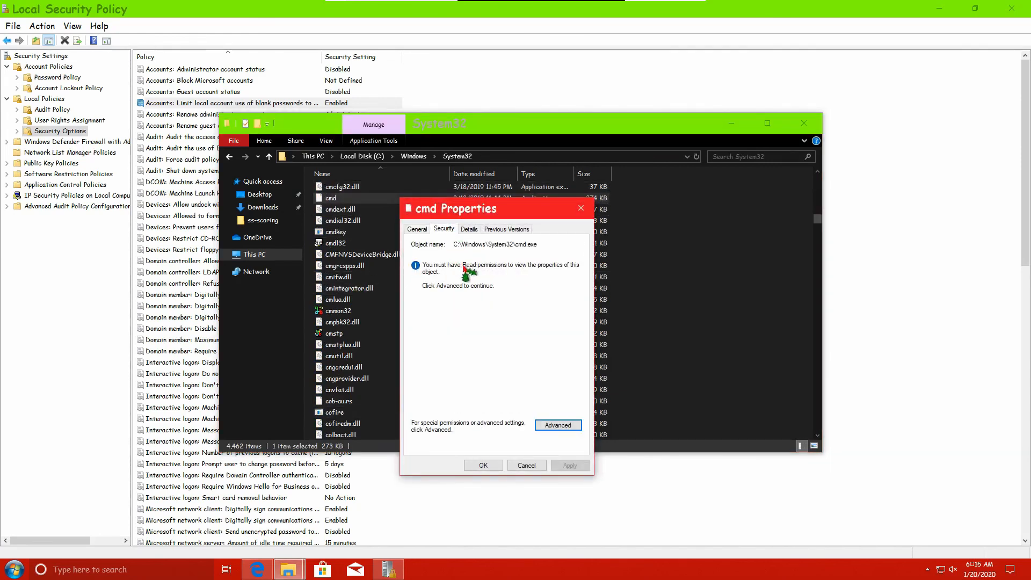
left_click(558, 424)
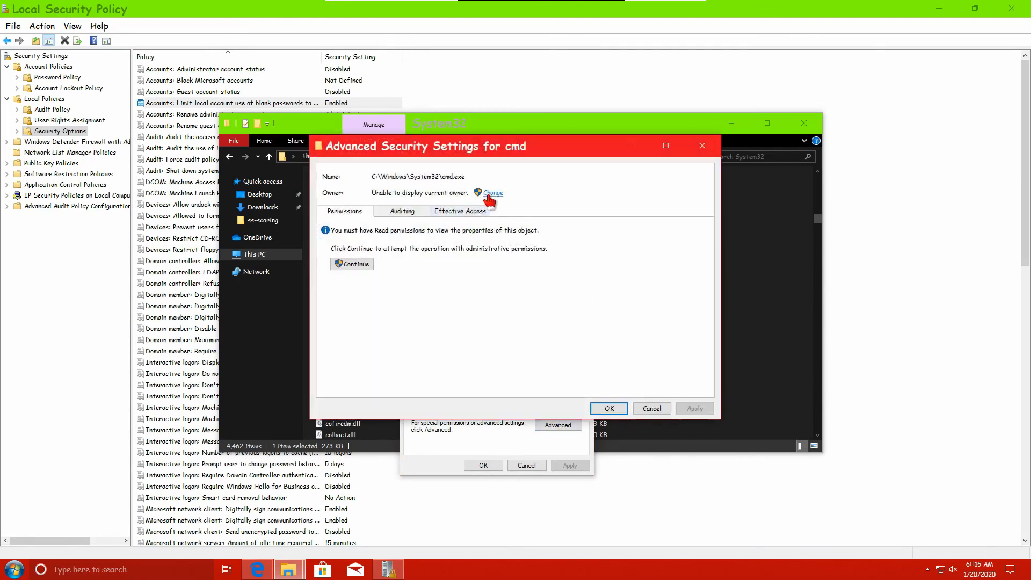
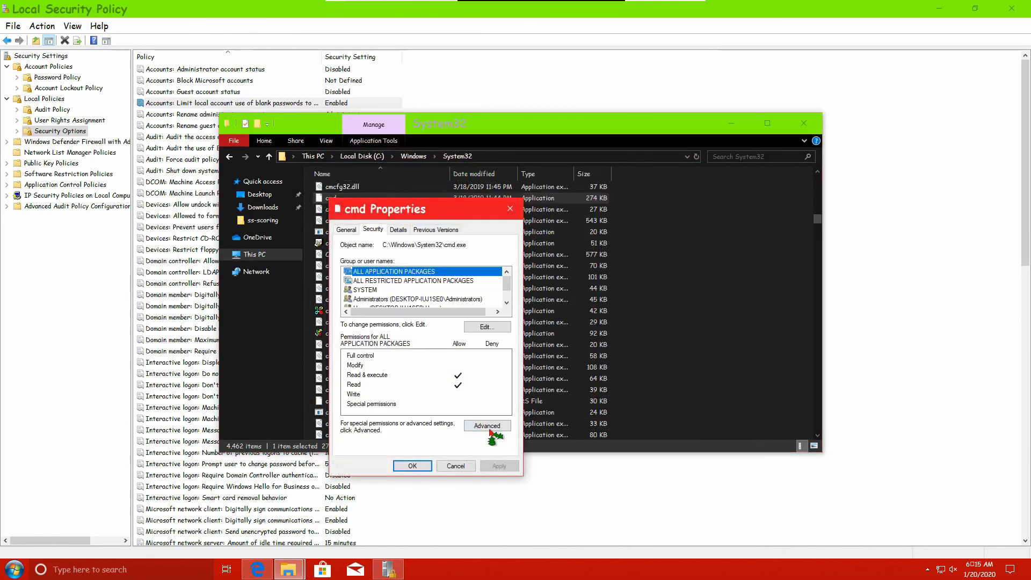
- Remove the Deny entries for SYSTEM, Administrators and Users from cmd.exe's permissions and save the change
left_click(487, 425)
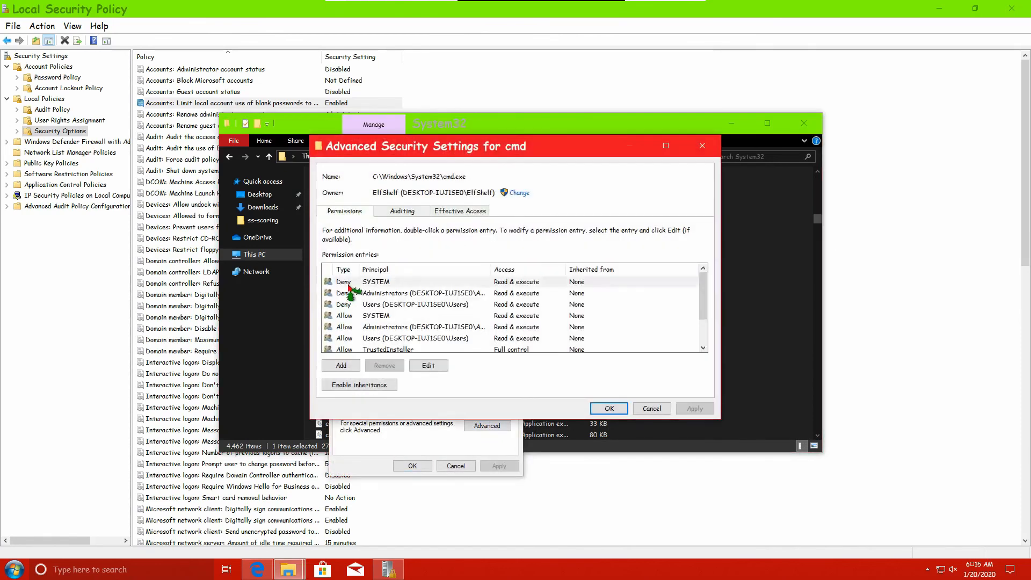
left_click(347, 285)
left_click(349, 294)
left_click(351, 303)
left_click(365, 283)
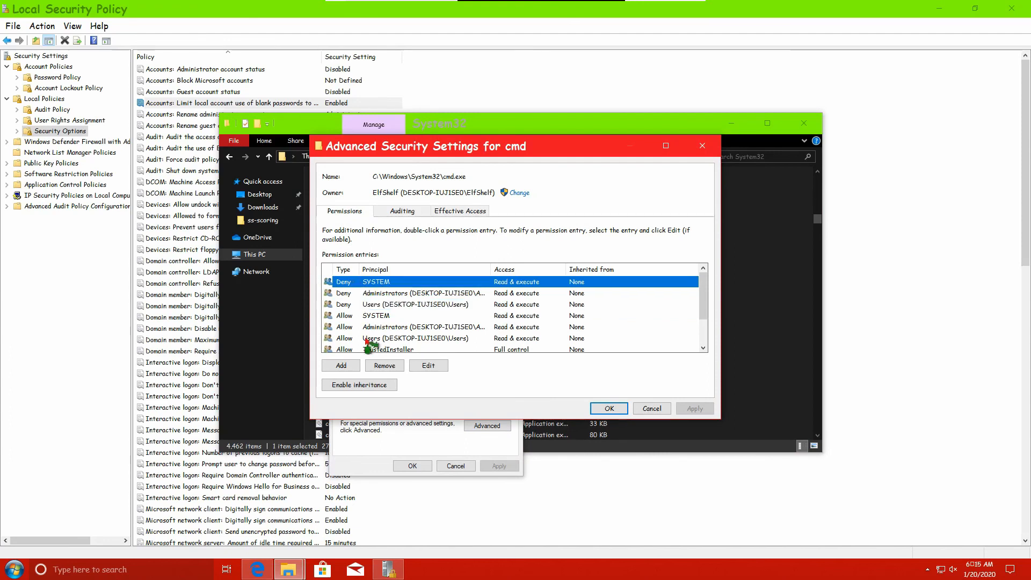
left_click(384, 365)
left_click(374, 285)
left_click(388, 365)
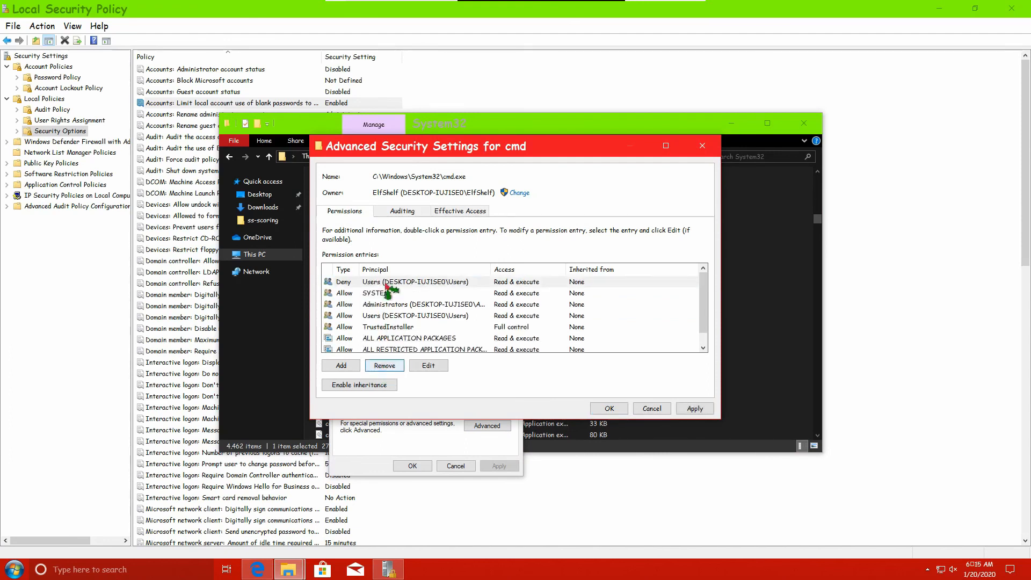
left_click(375, 281)
left_click(386, 365)
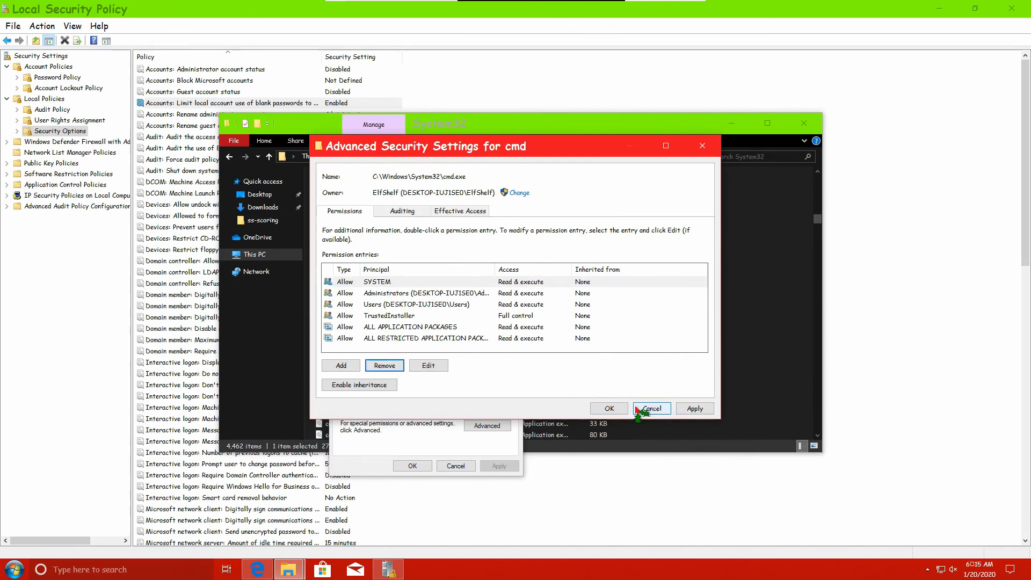
left_click(609, 409)
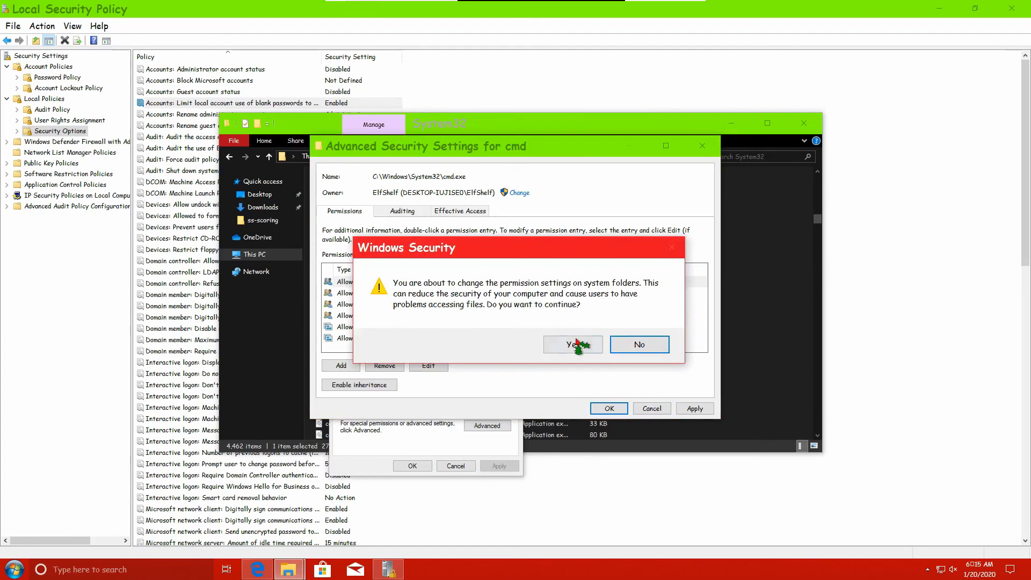
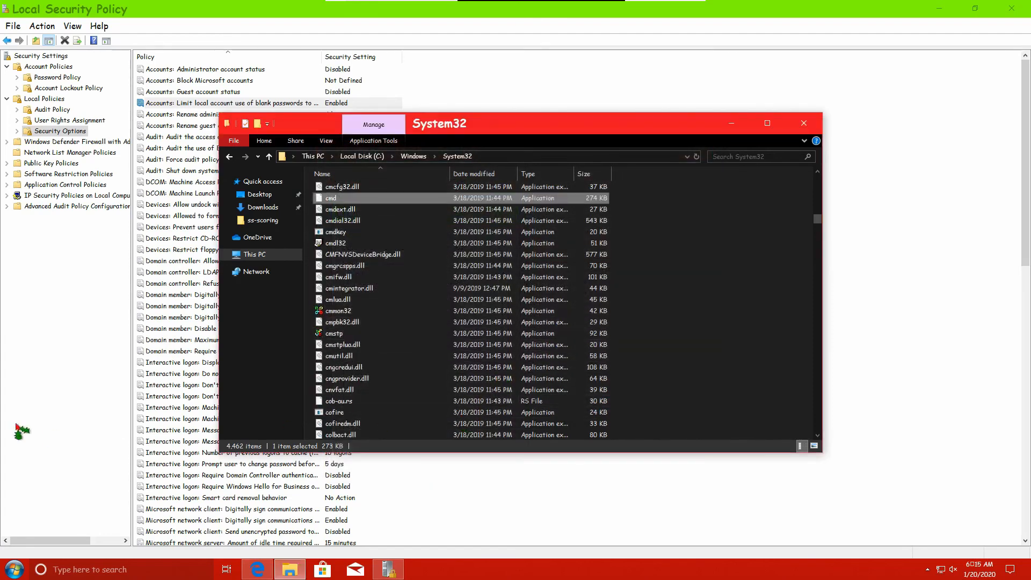
- Switch to Microsoft Edge and check the completed checks and points in the Scoring Report
left_click(258, 570)
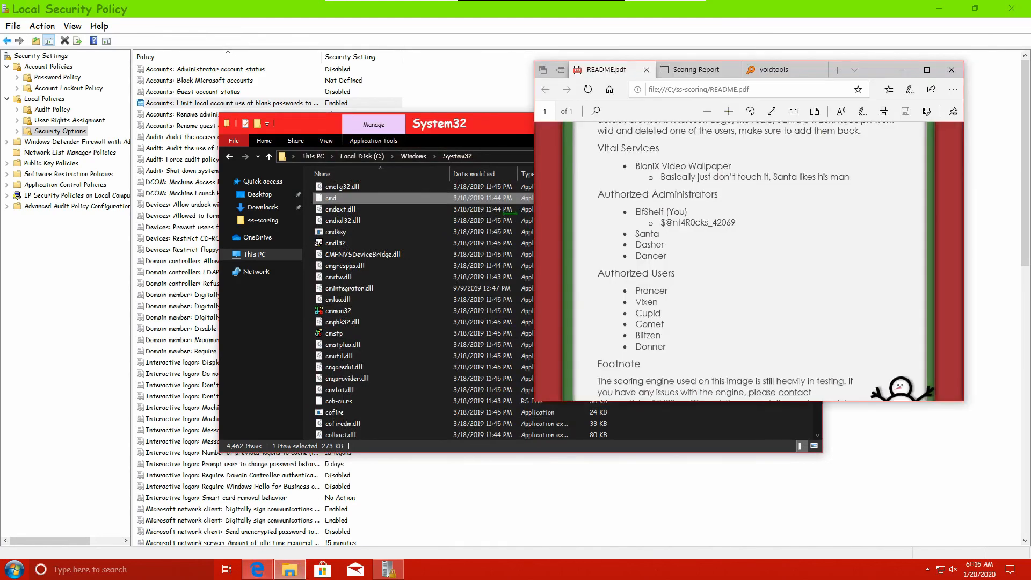
left_click(686, 74)
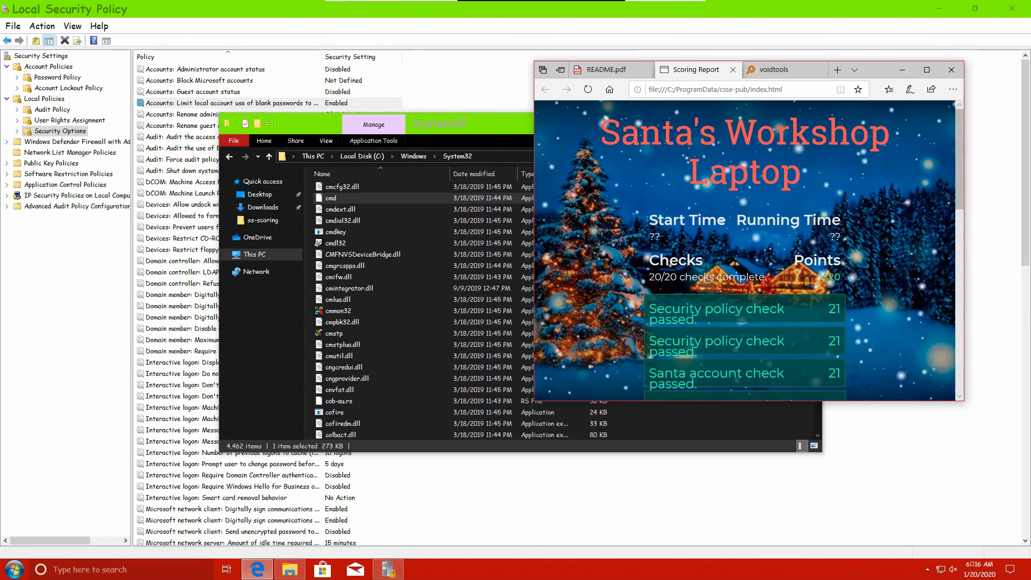
mouse_move(623, 2)
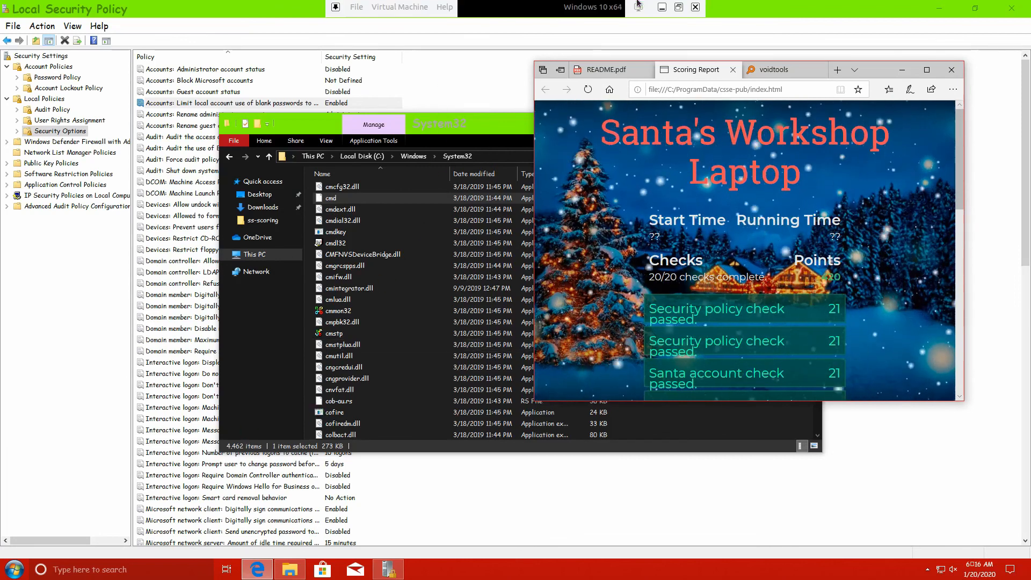